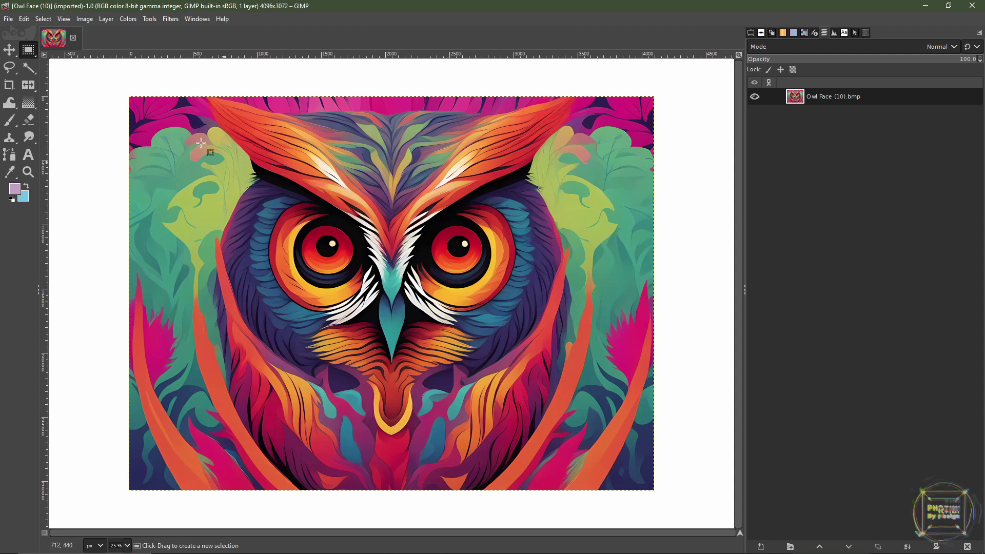
pyautogui.click(9, 19)
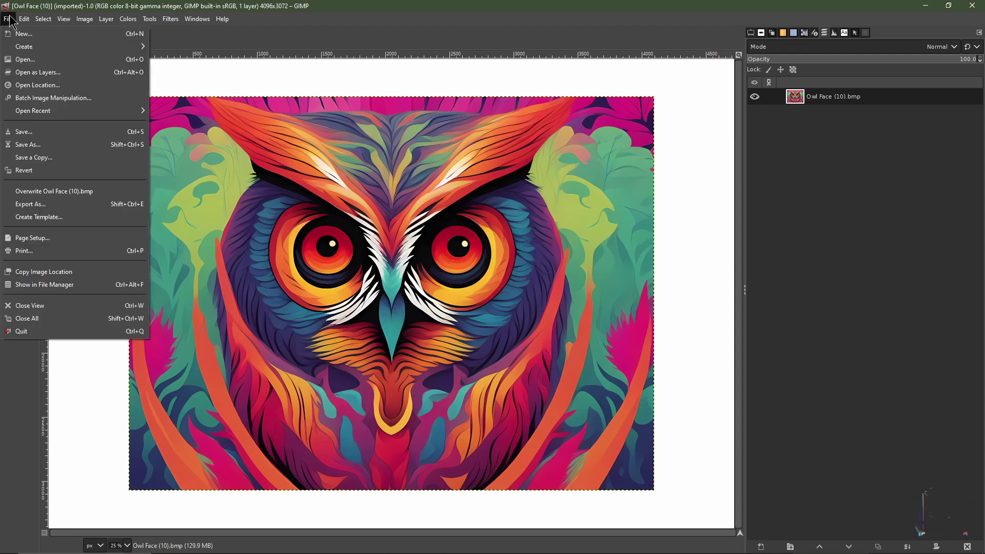
pyautogui.click(66, 165)
pyautogui.click(482, 211)
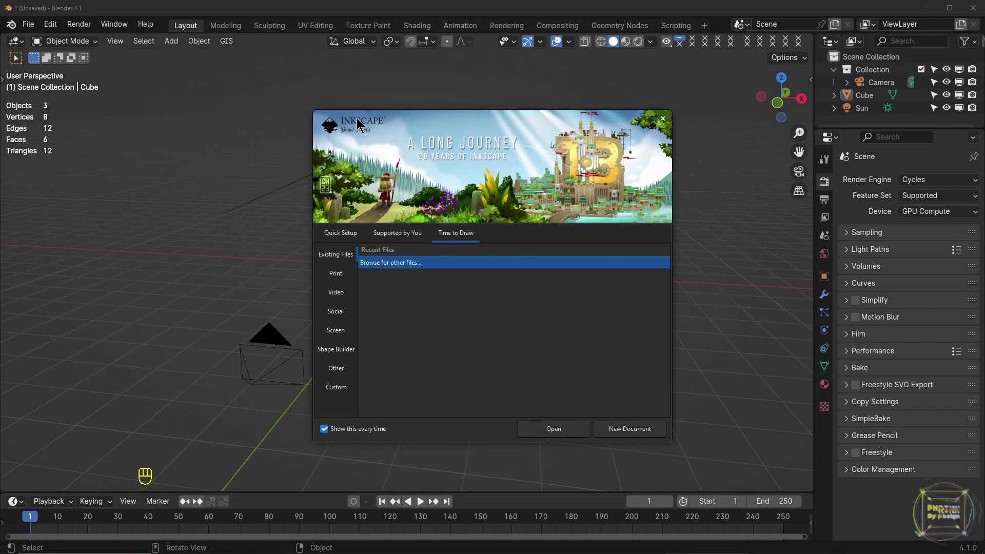
# In Inkscape, start a new document and import Owl Face (10).bmp from the Owl Face Large folder as an embedded image
pyautogui.moveTo(698, 552)
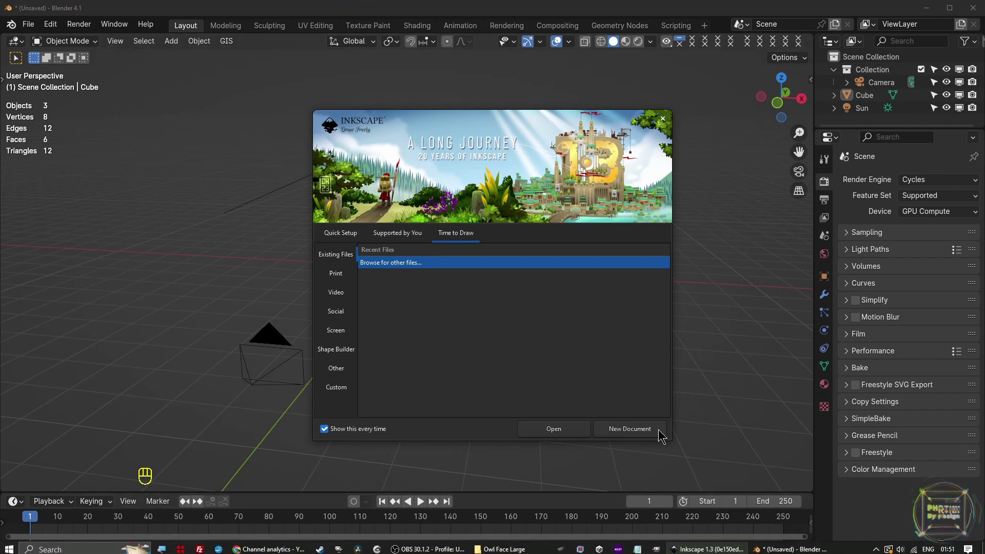
pyautogui.click(641, 433)
pyautogui.click(9, 19)
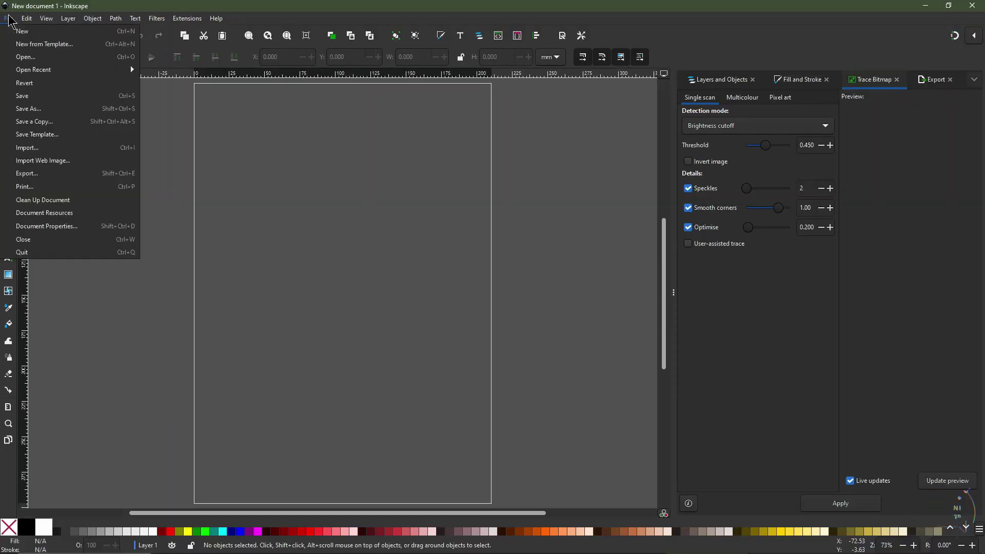
pyautogui.click(37, 159)
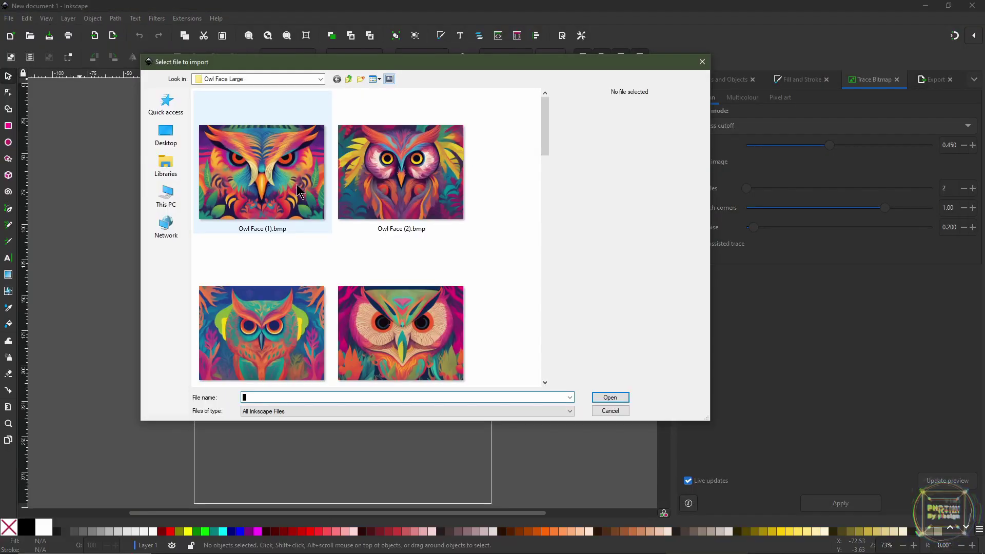
pyautogui.scroll(-4, 339, 242)
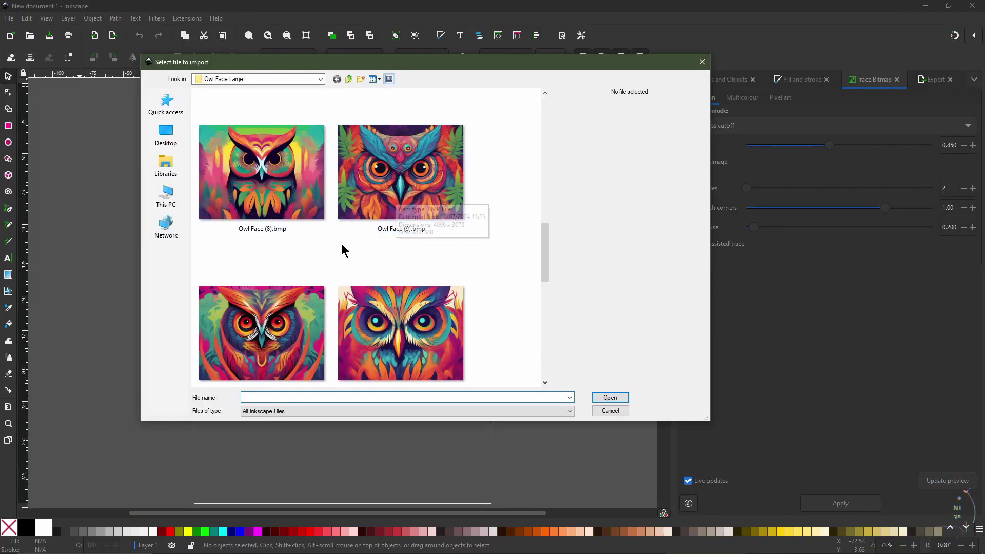
pyautogui.click(271, 202)
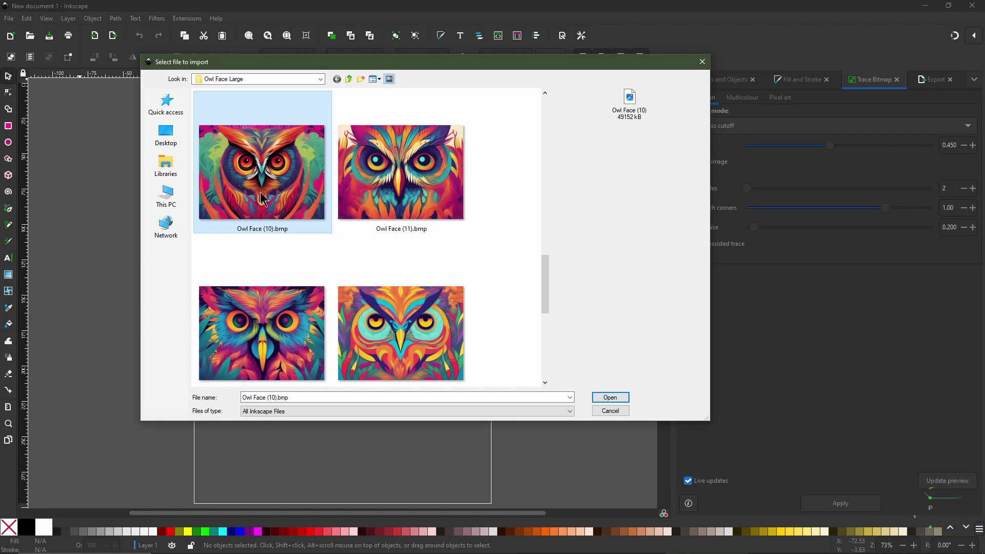
pyautogui.click(610, 398)
pyautogui.click(220, 208)
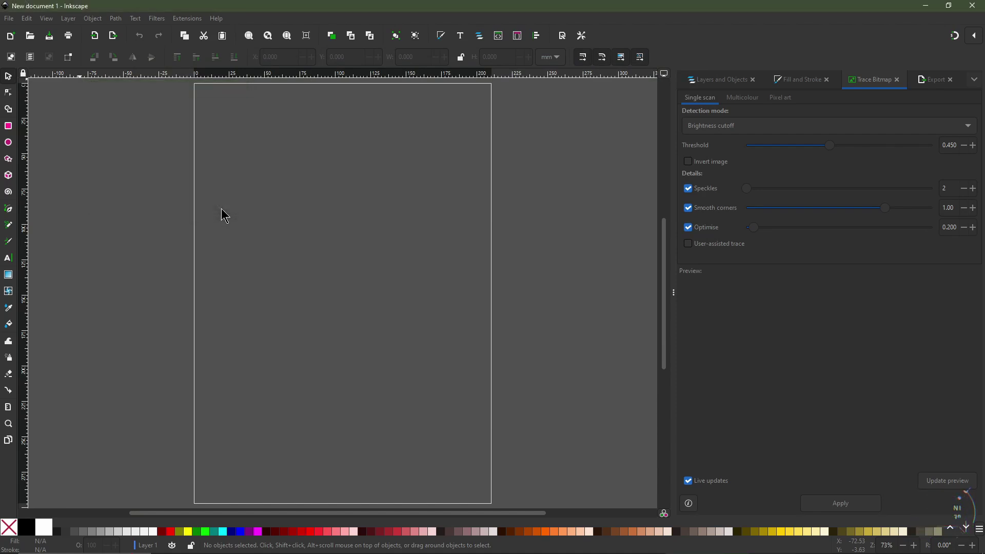
# Resize the page to fit the selected owl image
pyautogui.press('ctrl')
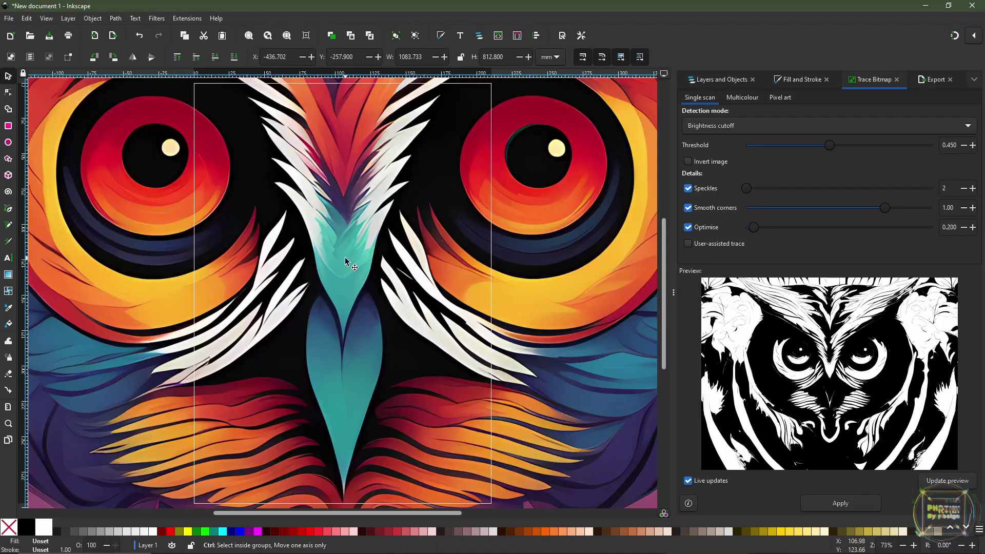
pyautogui.keyDown('ctrl'); pyautogui.scroll(-3, 345, 260); pyautogui.keyUp('ctrl')
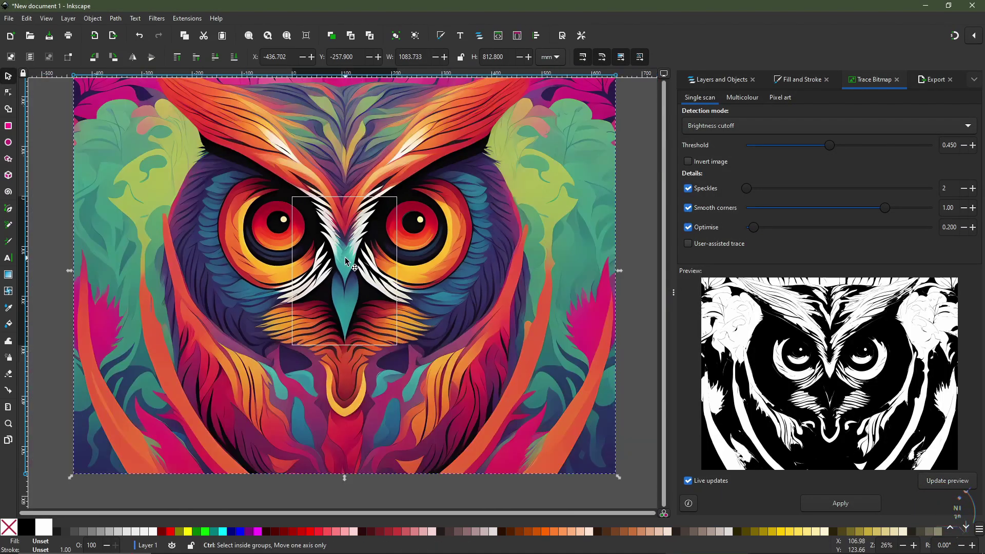
pyautogui.keyDown('ctrl'); pyautogui.scroll(-1, 345, 260); pyautogui.keyUp('ctrl')
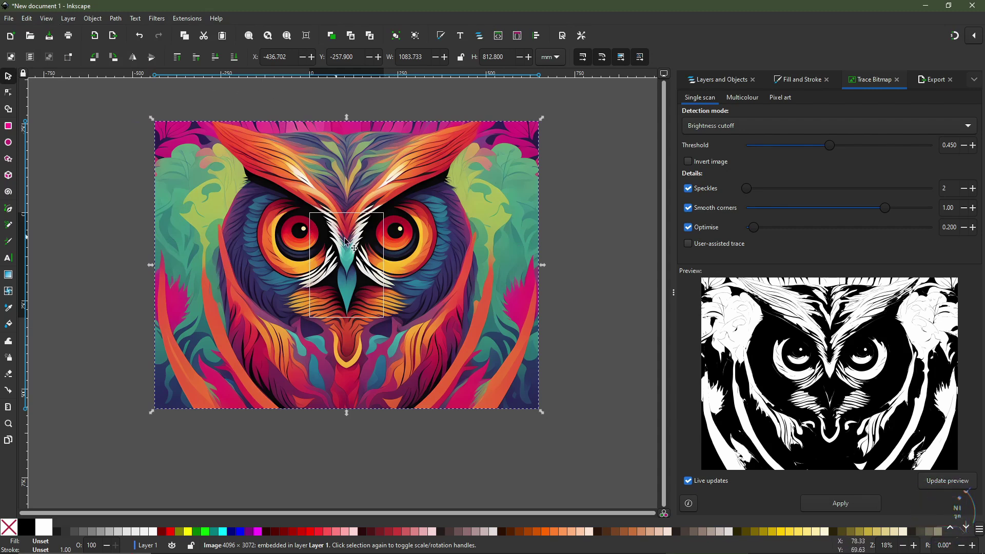
pyautogui.click(26, 19)
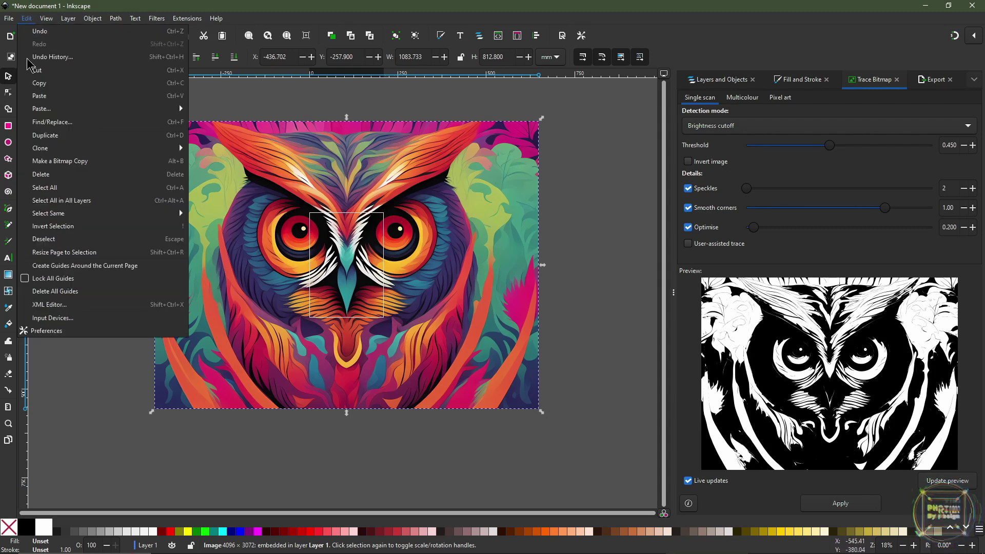
pyautogui.click(90, 253)
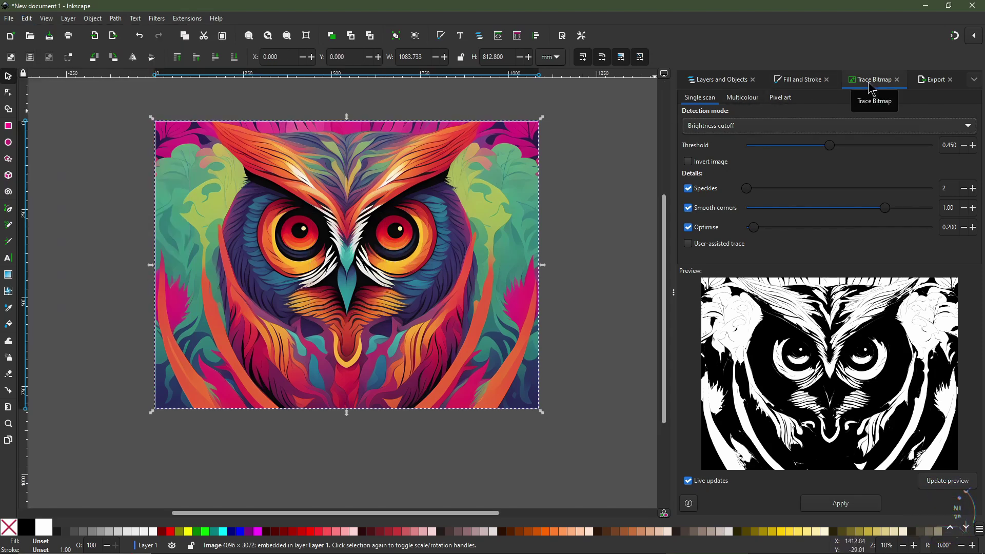
# Set the bitmap trace to multicolour with the Colours detection mode
pyautogui.click(741, 99)
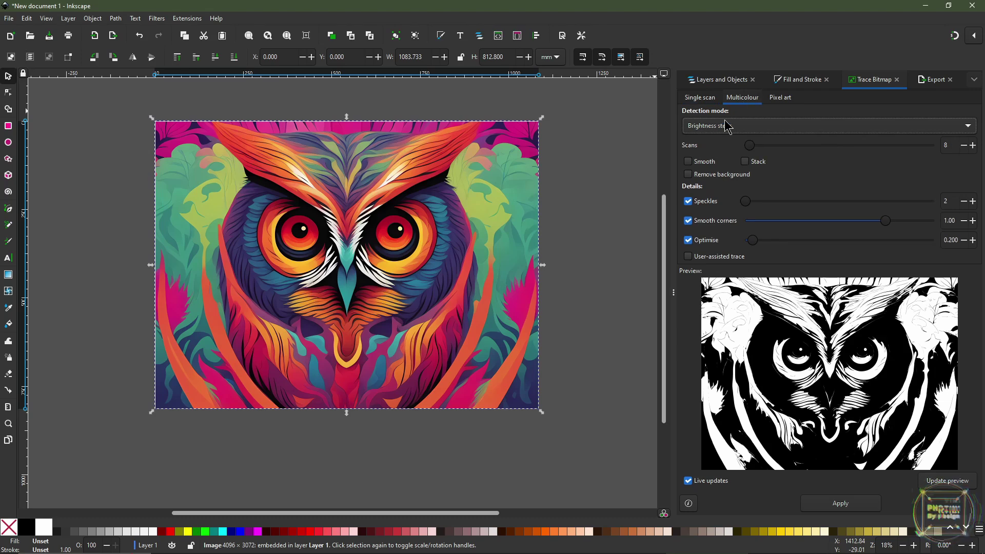
pyautogui.click(720, 127)
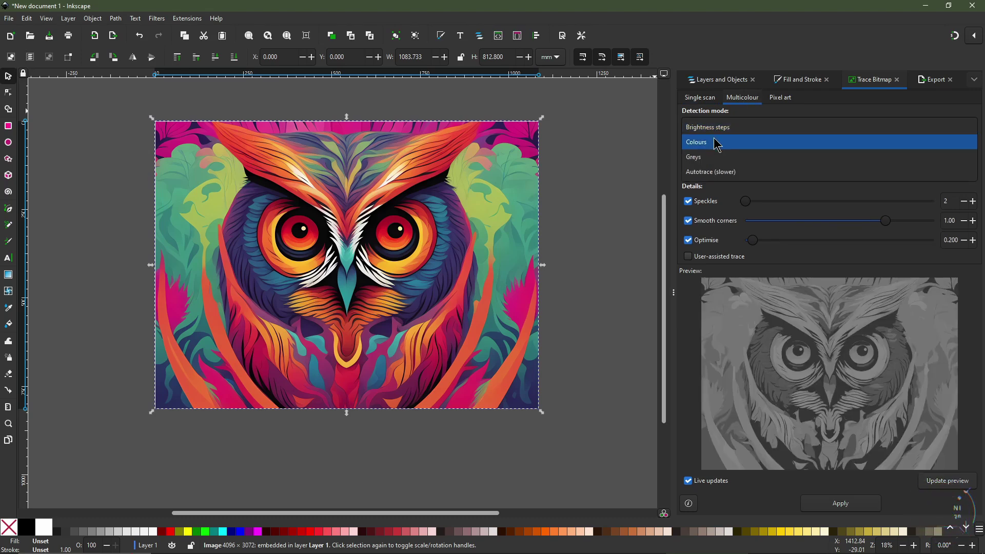
pyautogui.click(715, 146)
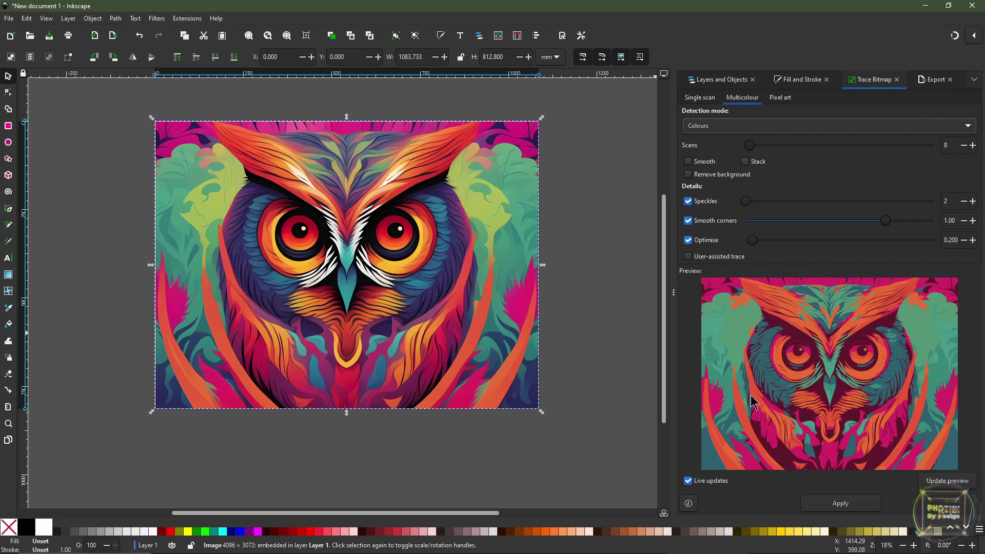
# Set the number of scans to 20 and apply the trace to the owl image
pyautogui.click(973, 146)
pyautogui.click(973, 146)
pyautogui.click(973, 145)
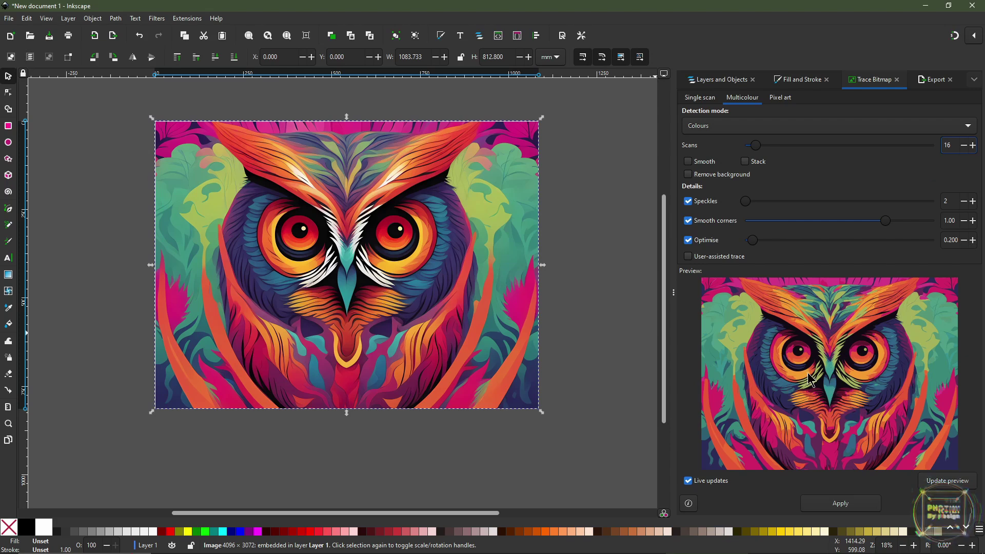
pyautogui.click(973, 146)
pyautogui.click(972, 146)
pyautogui.click(973, 146)
pyautogui.click(972, 146)
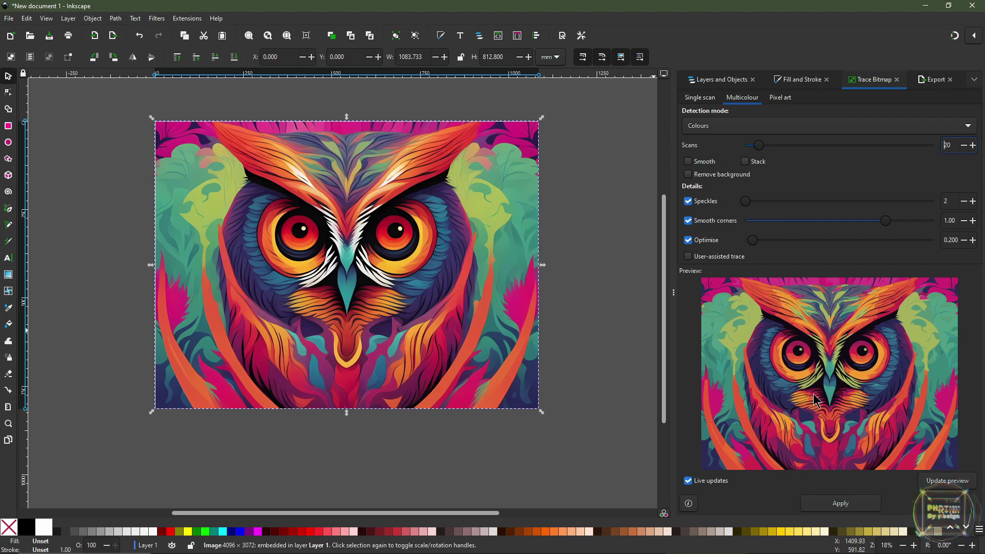
pyautogui.click(837, 503)
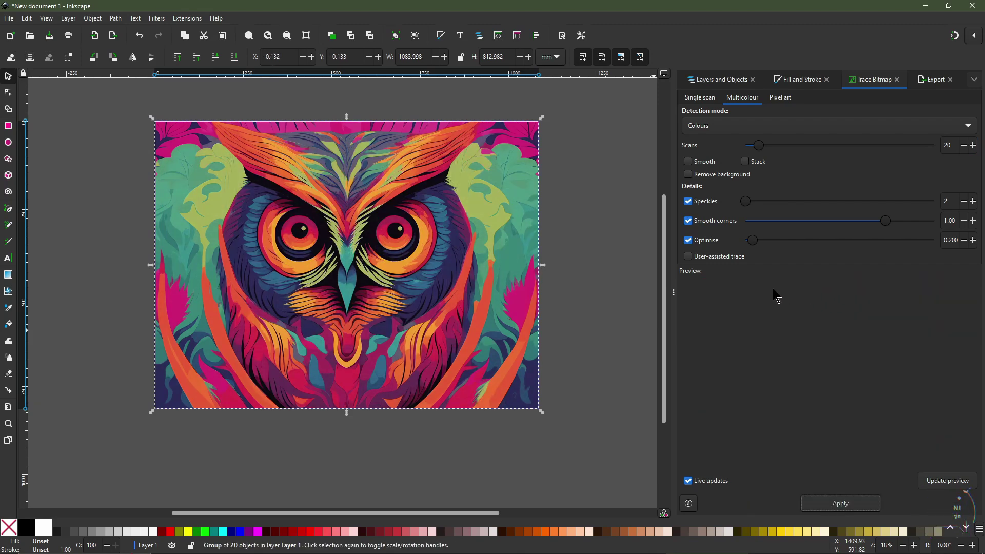
# Hide the traced owl group and delete the original bitmap beneath it
pyautogui.rightClick(328, 286)
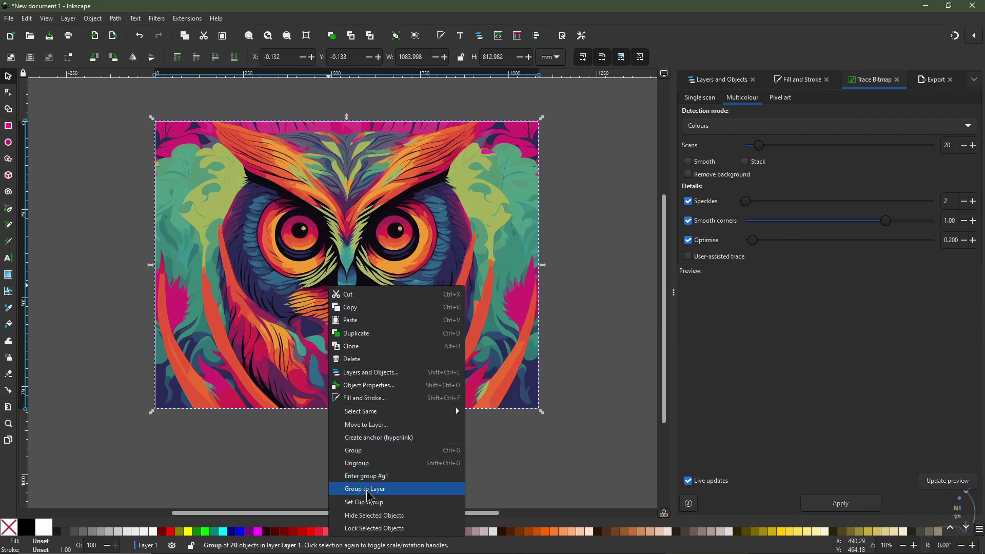
pyautogui.click(389, 515)
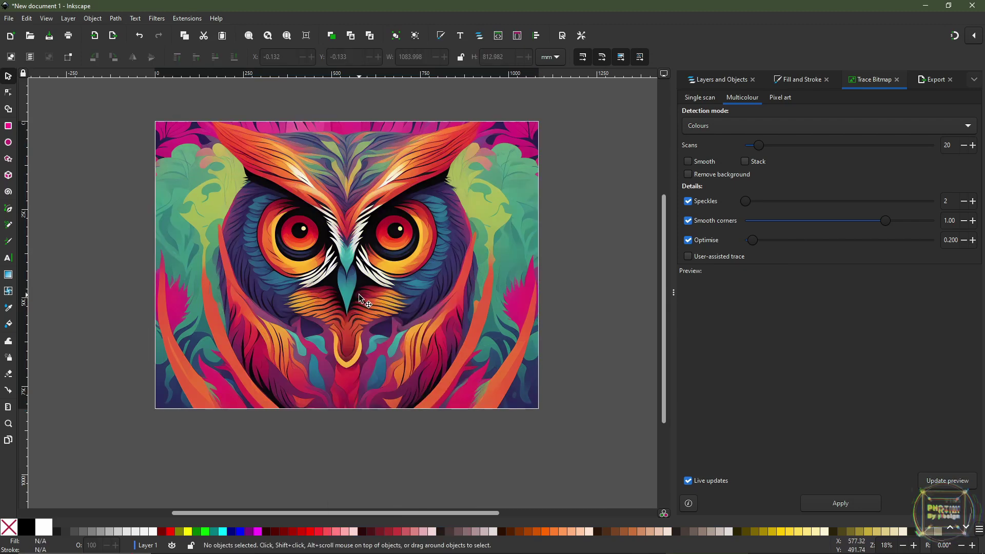
pyautogui.rightClick(359, 294)
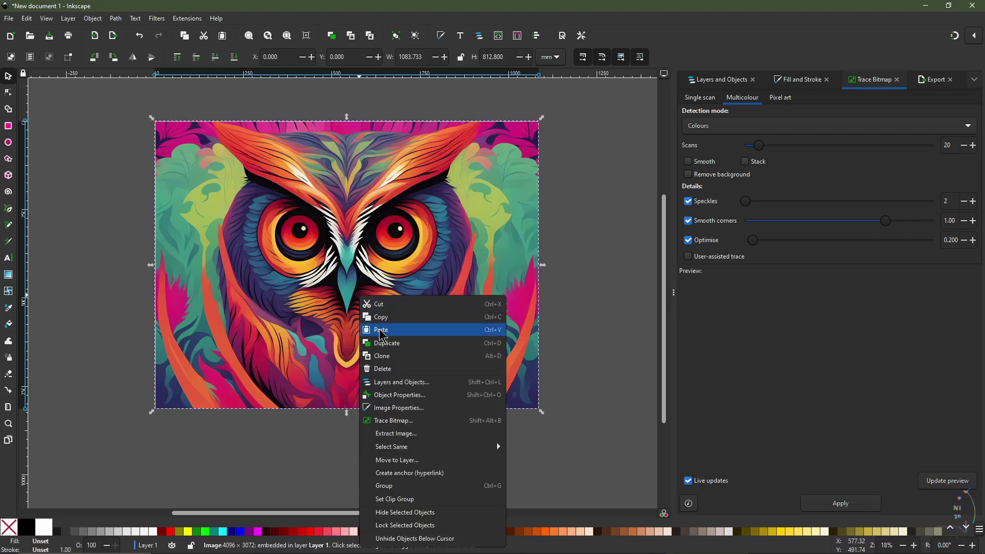
pyautogui.click(394, 368)
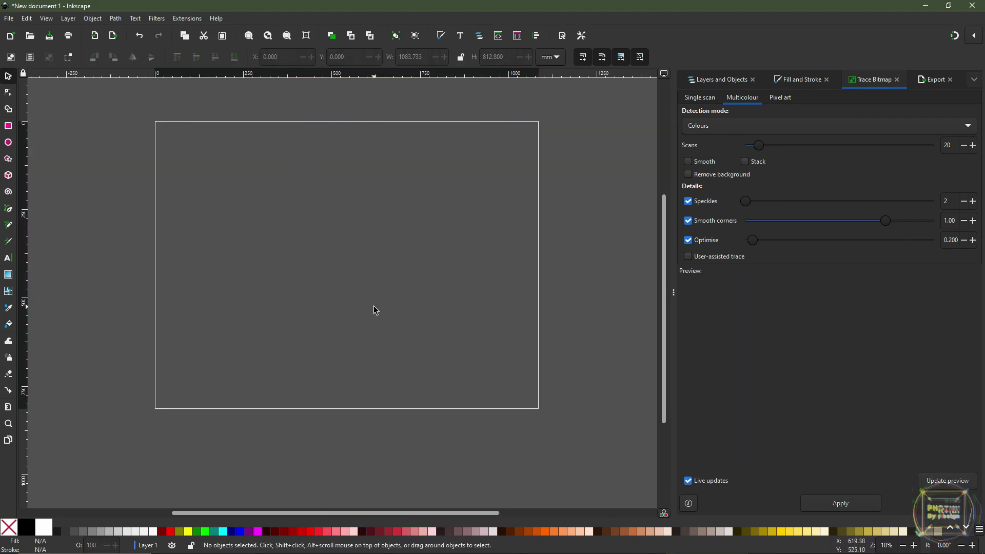
# Unhide the traced owl group on the empty page
pyautogui.rightClick(355, 284)
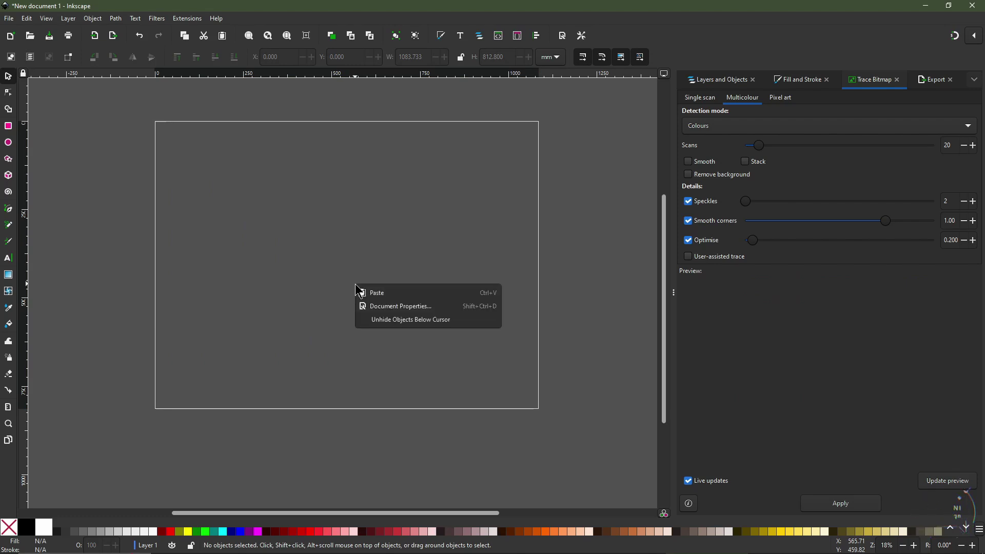
pyautogui.click(377, 322)
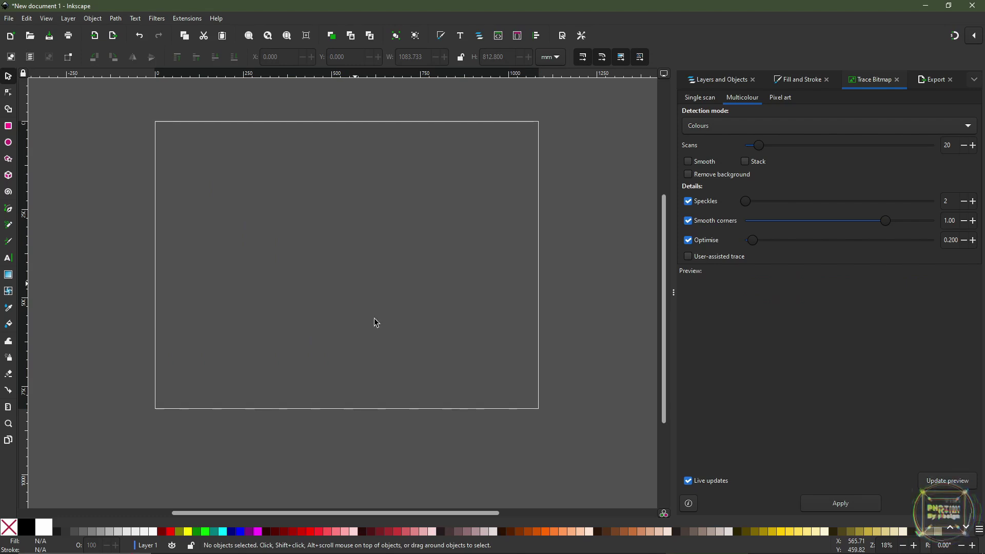
pyautogui.scroll(4, 430, 262)
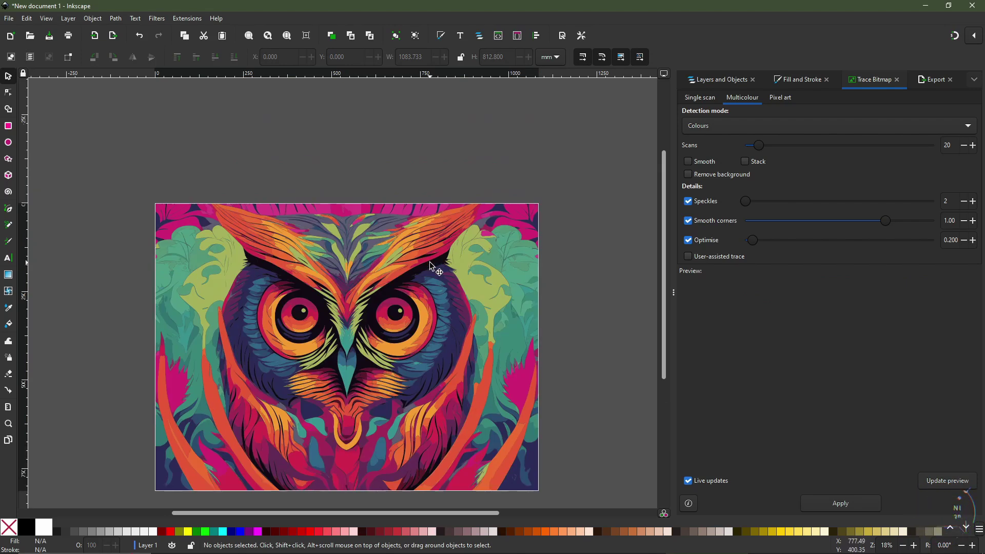
pyautogui.scroll(-2, 430, 261)
# Save the traced drawing as Subscribe.svg in Inkscape SVG format in the Owl Face Large folder
pyautogui.hotkey('ctrl', 'shift', 'e')
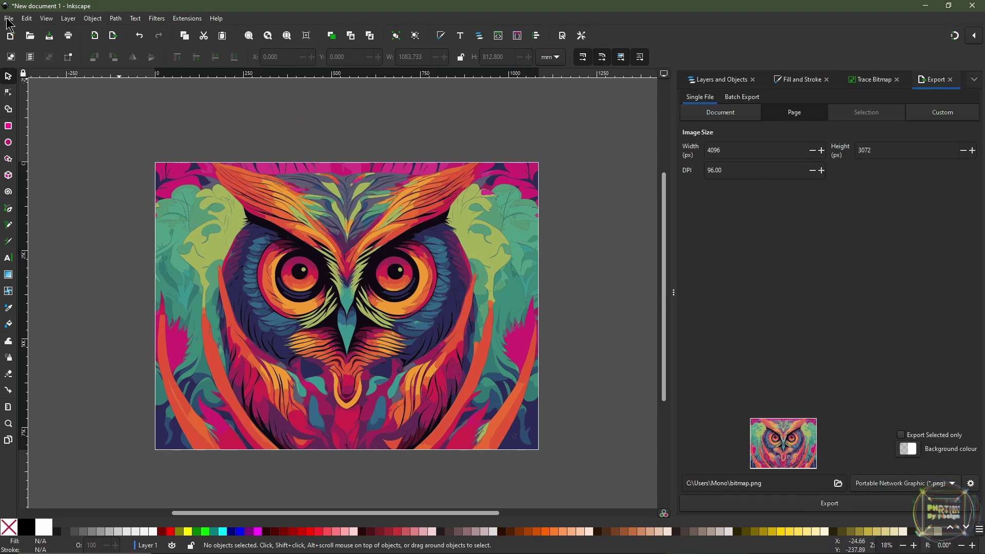
pyautogui.click(9, 18)
pyautogui.click(31, 105)
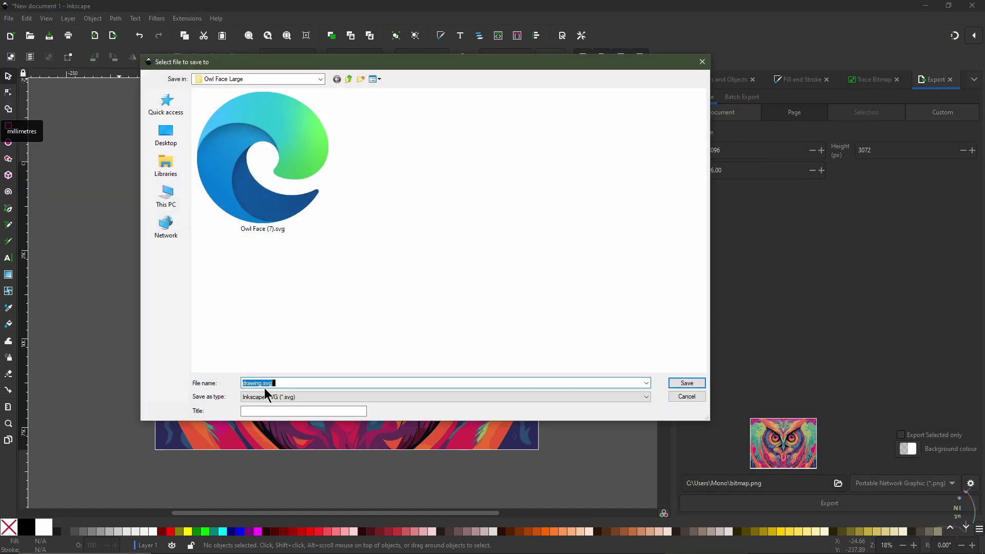
pyautogui.doubleClick(250, 383)
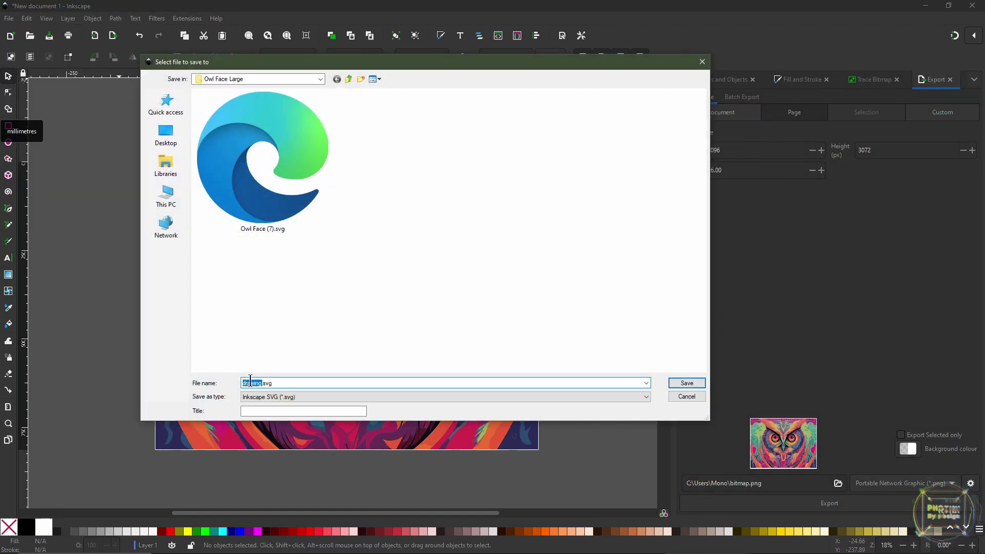
pyautogui.write('Subscribe')
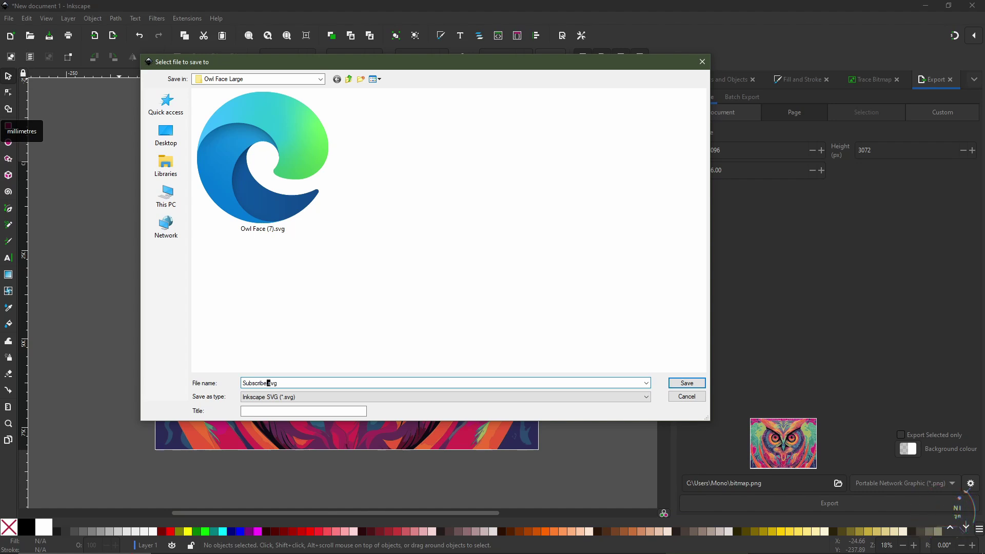
pyautogui.click(697, 384)
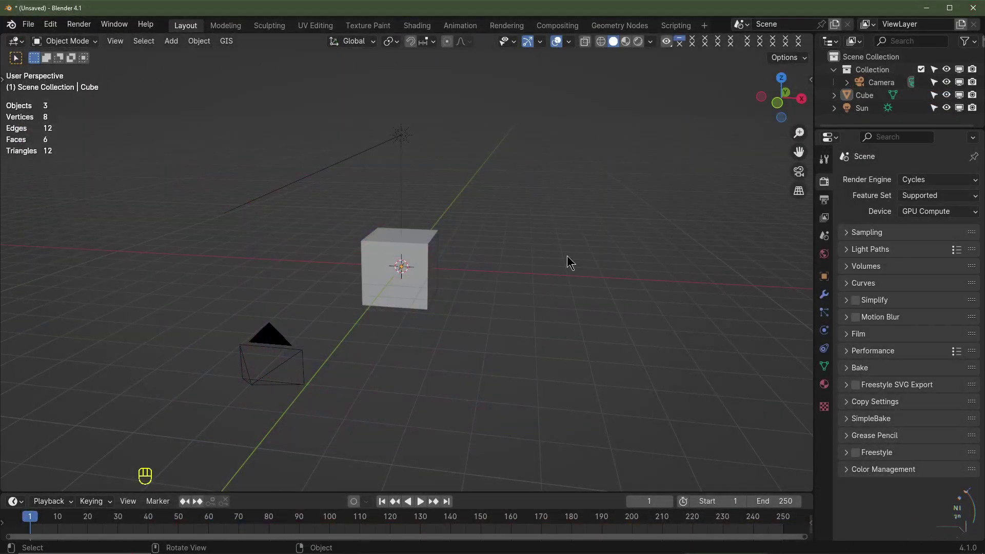
# Switch to Blender and delete the default cube
pyautogui.click(426, 258)
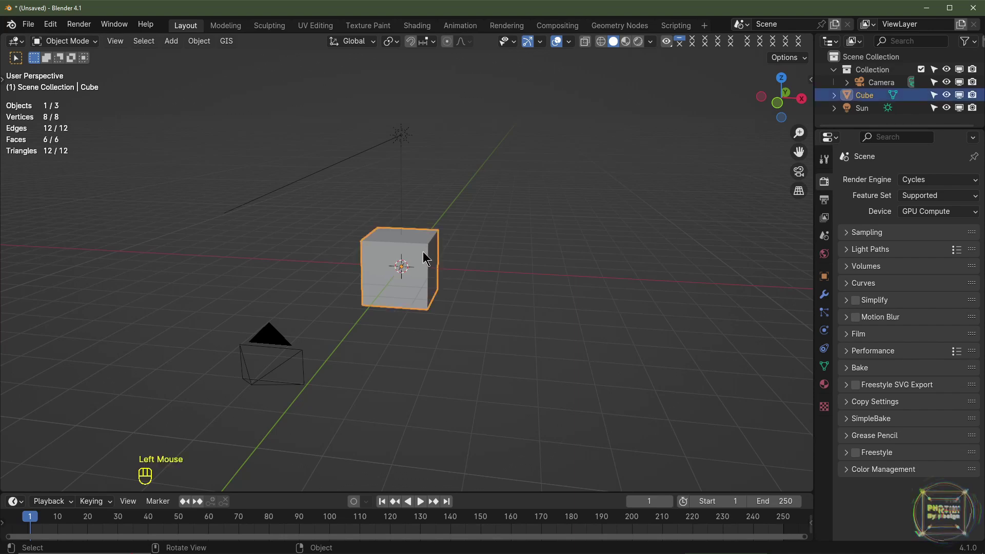
pyautogui.press('Delete')
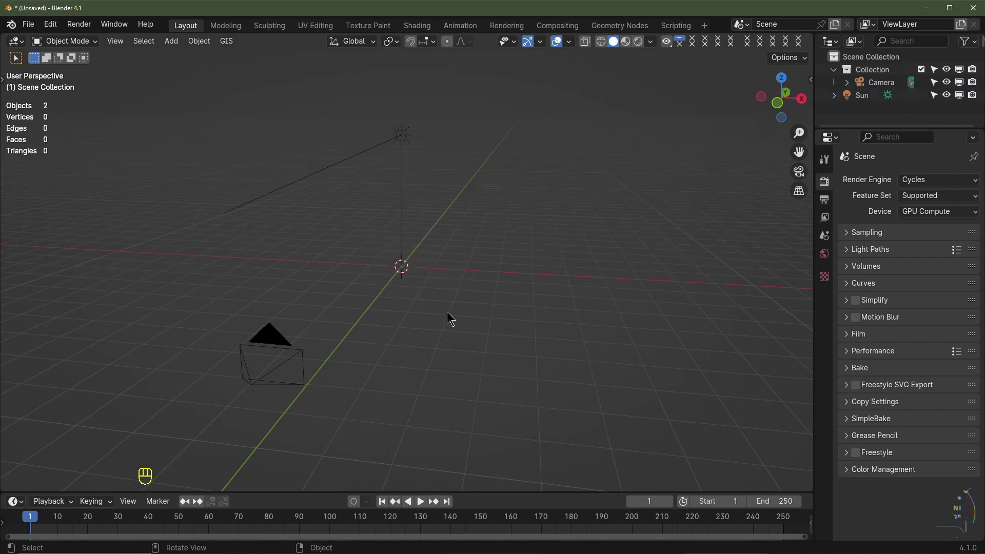
# Filter the add-ons in the preferences for svg to check that the SVG import add-on is enabled, and save the preferences
pyautogui.click(51, 25)
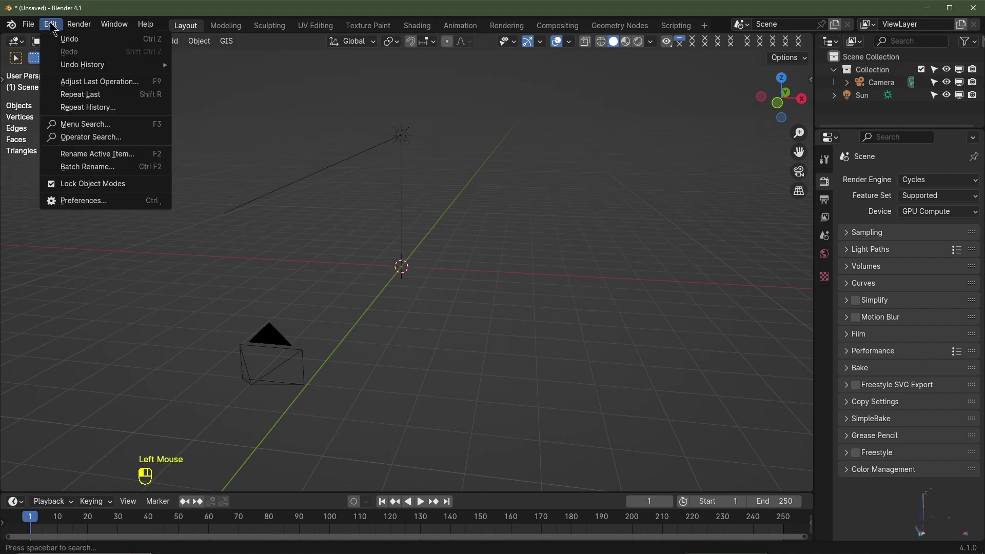
pyautogui.click(62, 201)
pyautogui.click(354, 61)
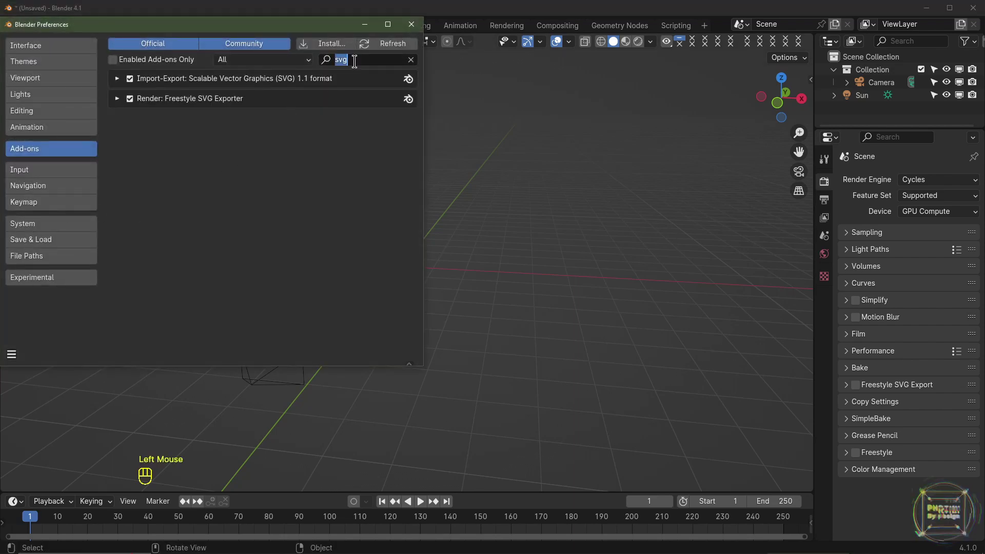
pyautogui.click(307, 208)
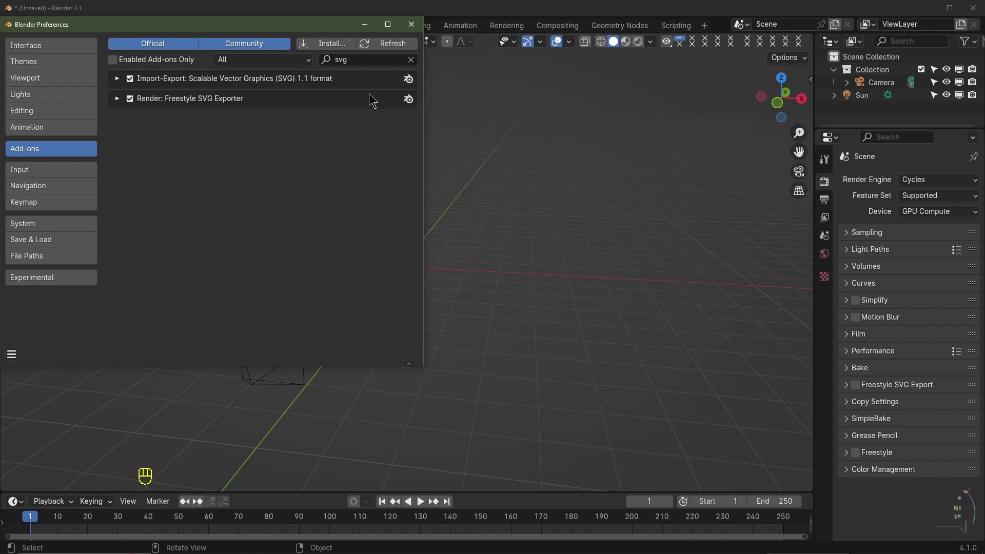
pyautogui.click(11, 355)
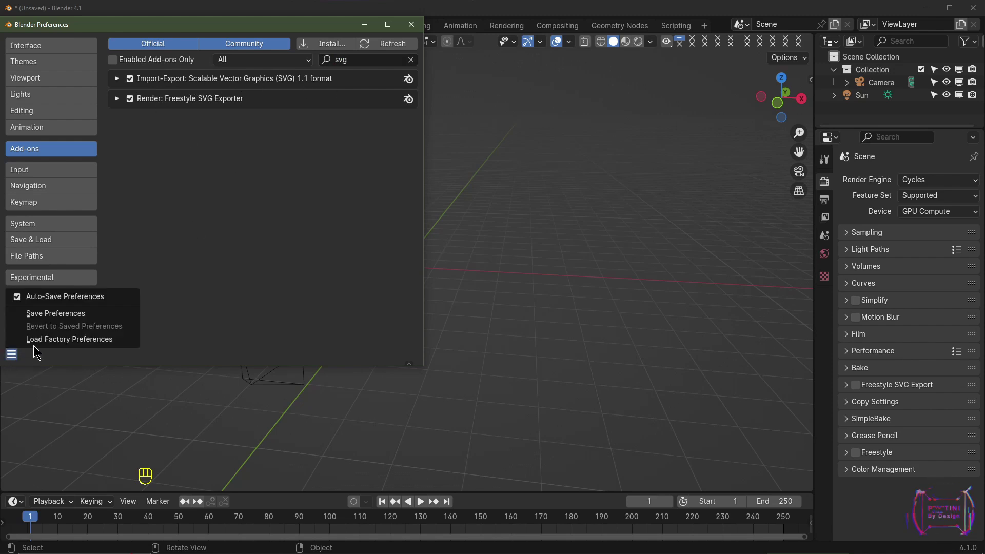
pyautogui.click(55, 314)
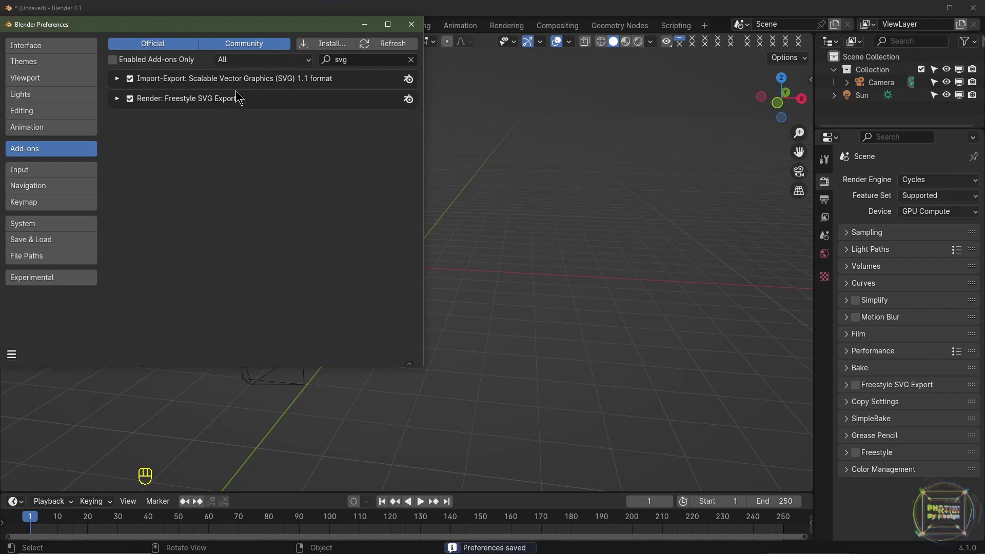
pyautogui.click(411, 24)
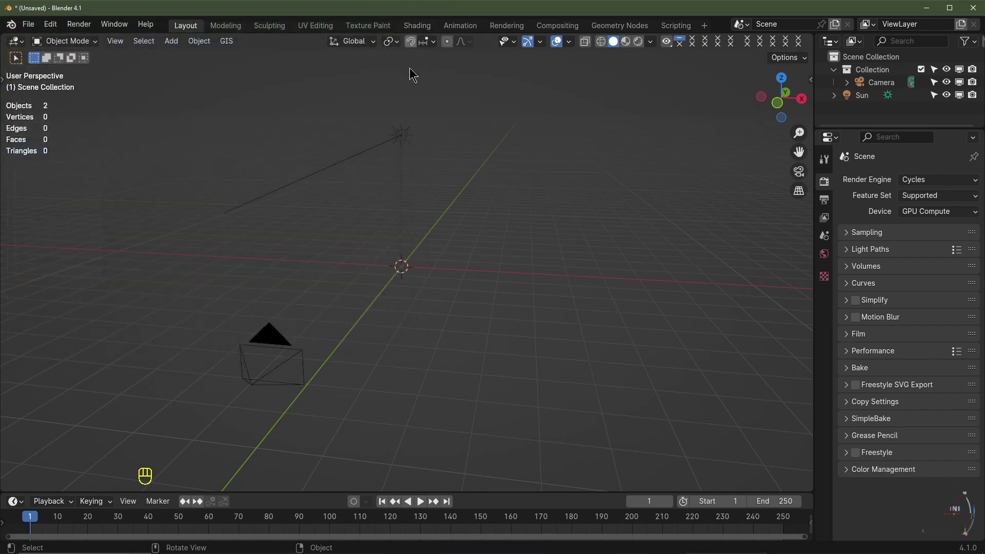
# Import Subscribe.svg from the Owl Face Large folder as Scalable Vector Graphics
pyautogui.click(29, 25)
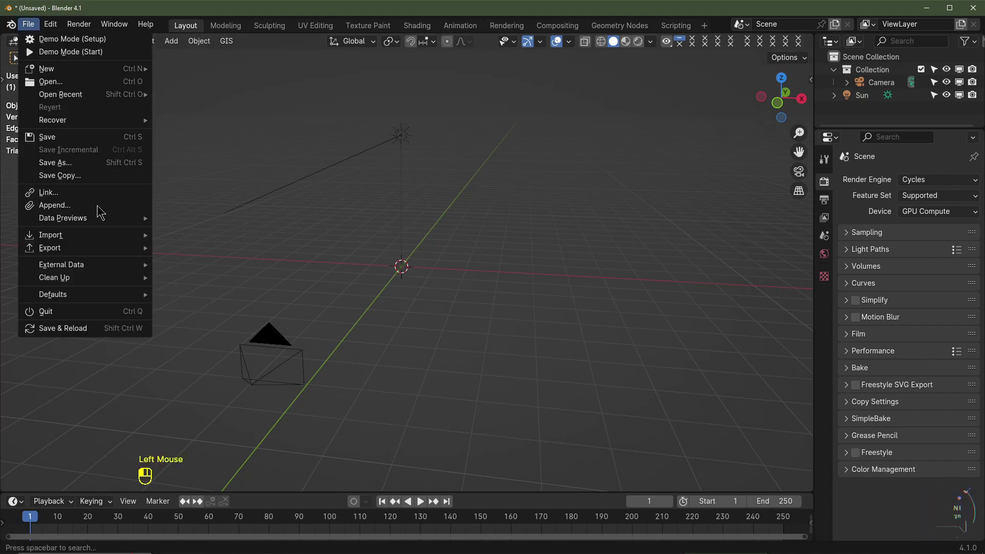
pyautogui.moveTo(98, 235)
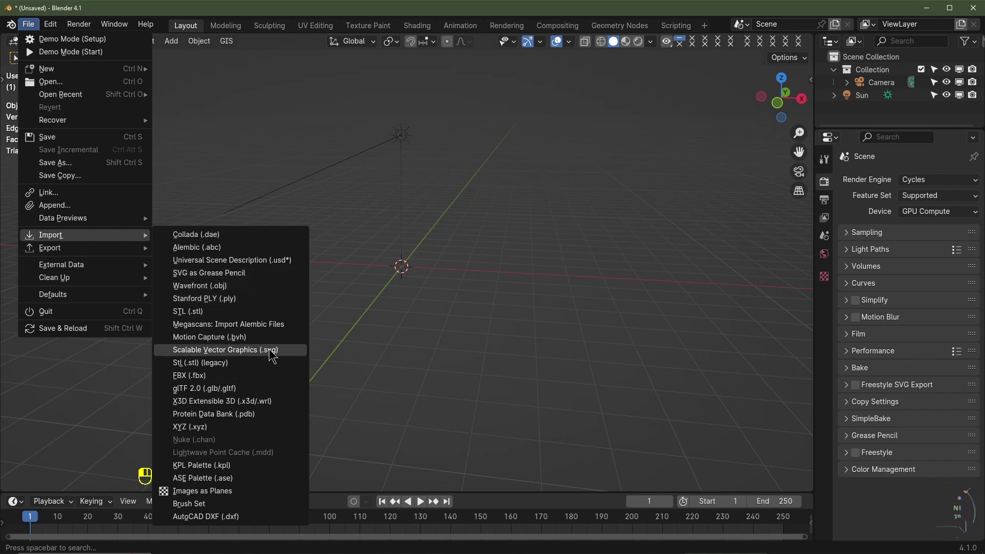
pyautogui.click(258, 351)
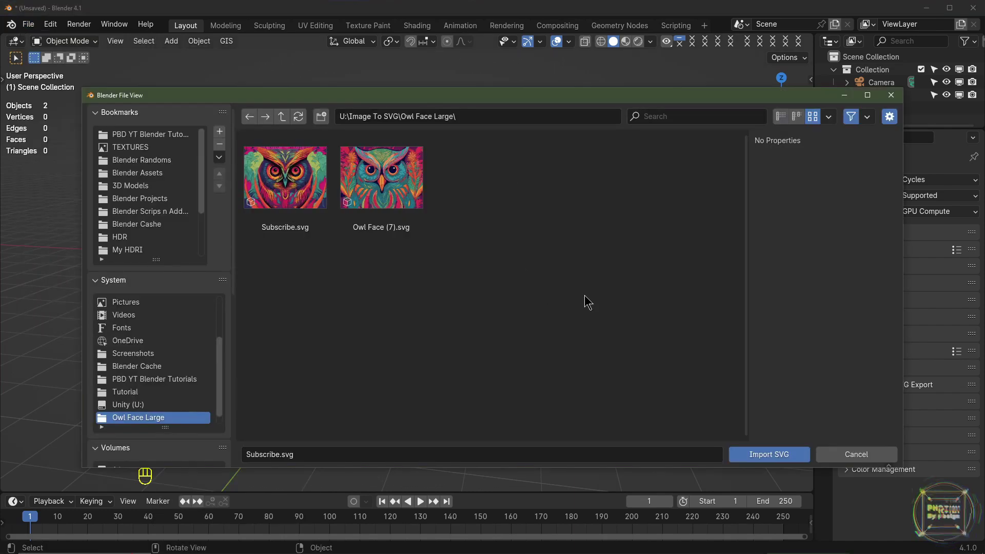
pyautogui.click(285, 195)
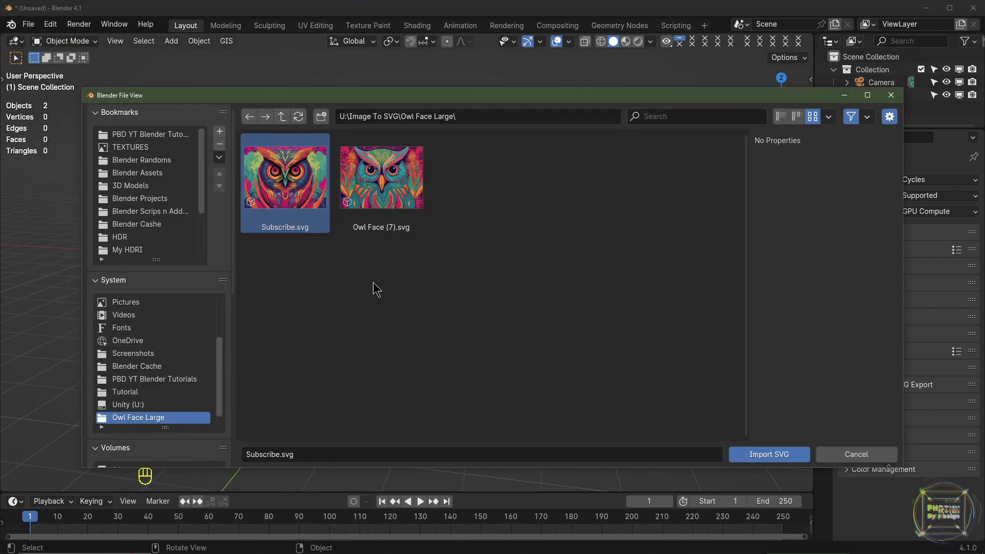
pyautogui.click(780, 455)
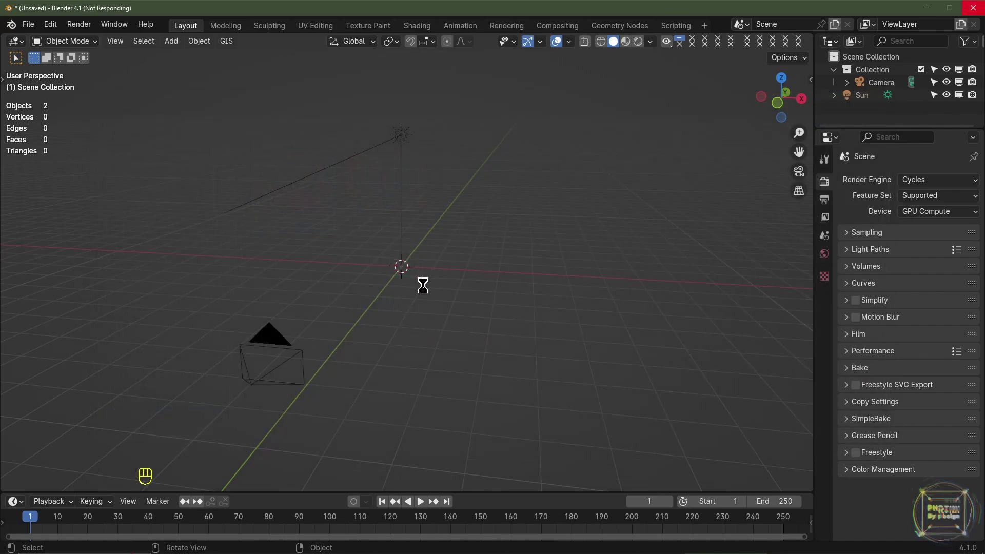
pyautogui.scroll(4, 457, 301)
pyautogui.moveTo(457, 301); pyautogui.dragTo(395, 306, button='middle')
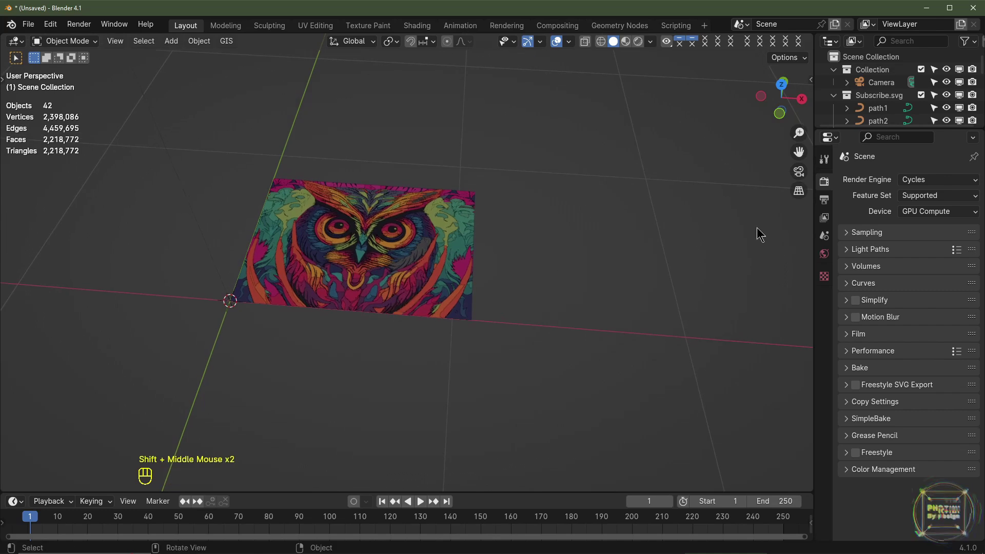
# Enlarge the outliner and select all imported curves from path1 to path20, with path1 as the active object
pyautogui.moveTo(863, 129); pyautogui.dragTo(863, 396)
pyautogui.click(880, 352)
pyautogui.keyDown('ctrl'); pyautogui.keyDown('shift'); pyautogui.click(878, 121); pyautogui.keyUp('shift'); pyautogui.keyUp('ctrl')
pyautogui.click(883, 352)
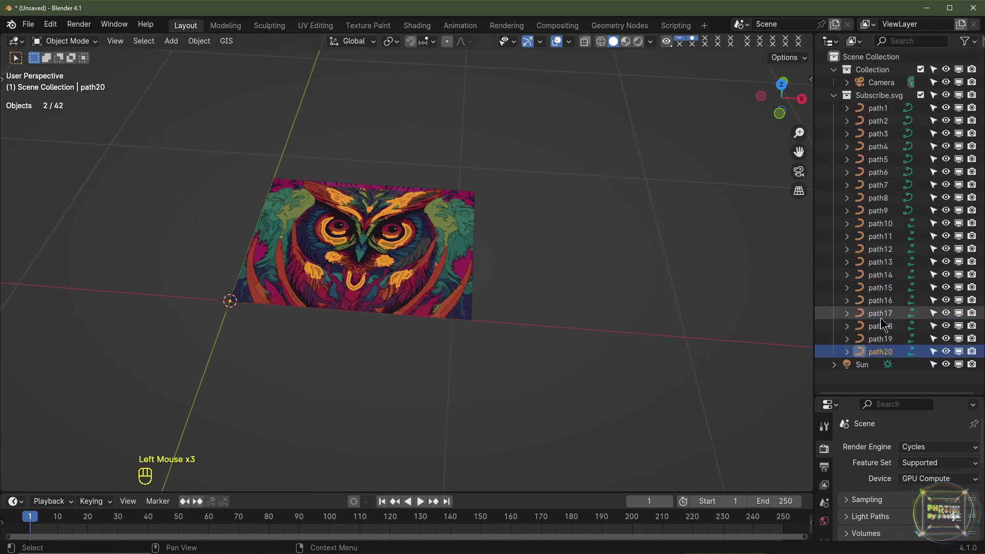
pyautogui.keyDown('ctrl'); pyautogui.keyDown('shift'); pyautogui.click(885, 110); pyautogui.keyUp('shift'); pyautogui.keyUp('ctrl')
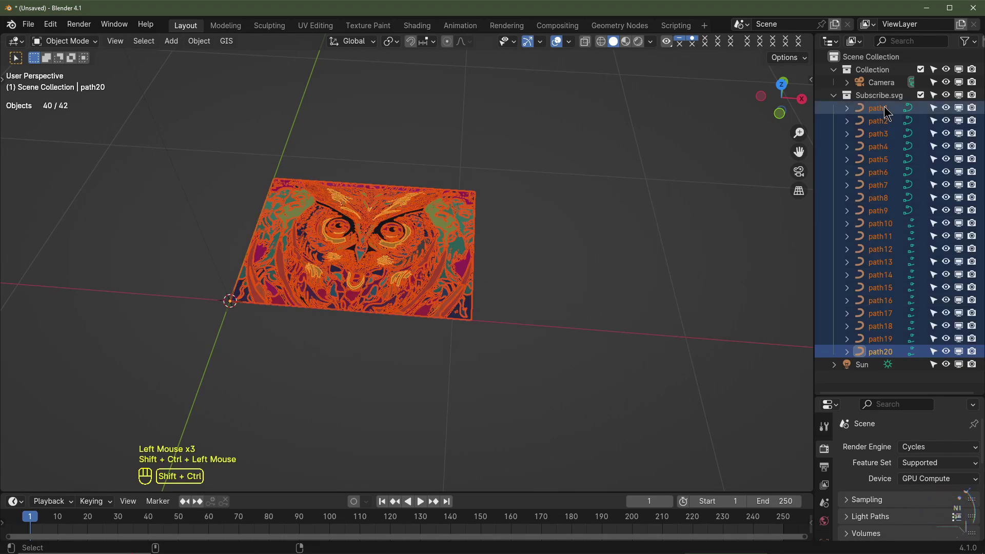
pyautogui.keyDown('ctrl'); pyautogui.click(882, 113); pyautogui.keyUp('ctrl')
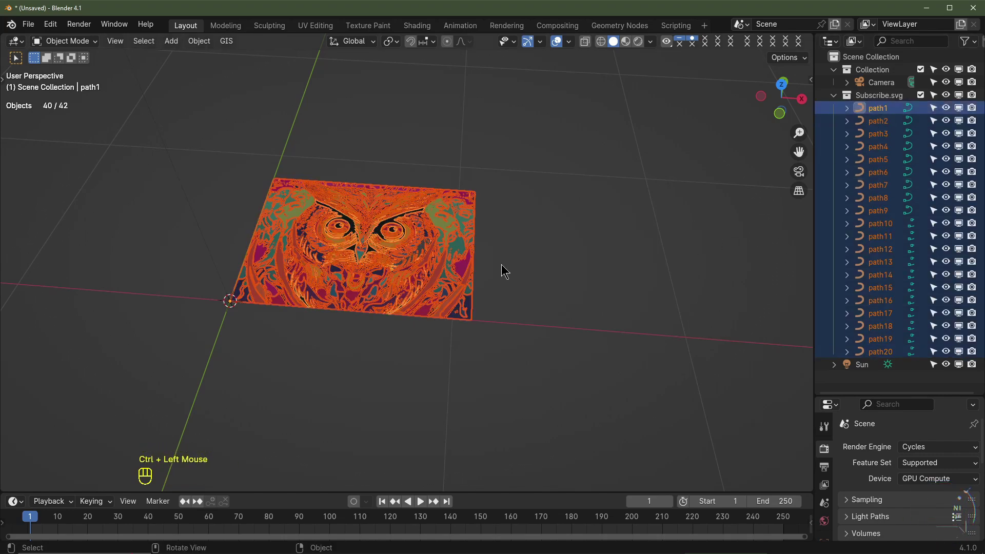
# Scale up the selected owl paths by a factor of about 1.8 in top view
pyautogui.scroll(-3, 456, 276)
pyautogui.press('KP_7')
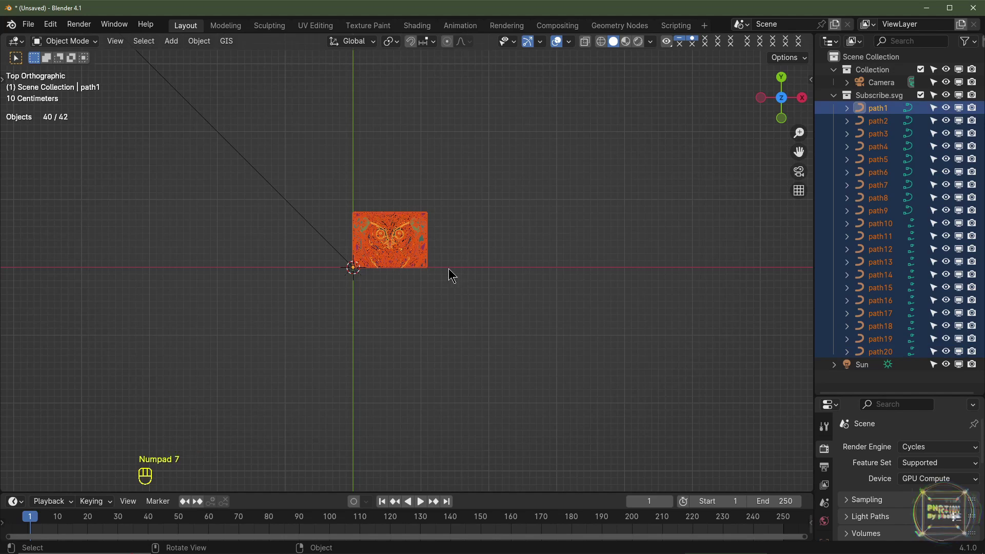
pyautogui.press('s')
pyautogui.press('ctrl')
pyautogui.moveTo(513, 284)
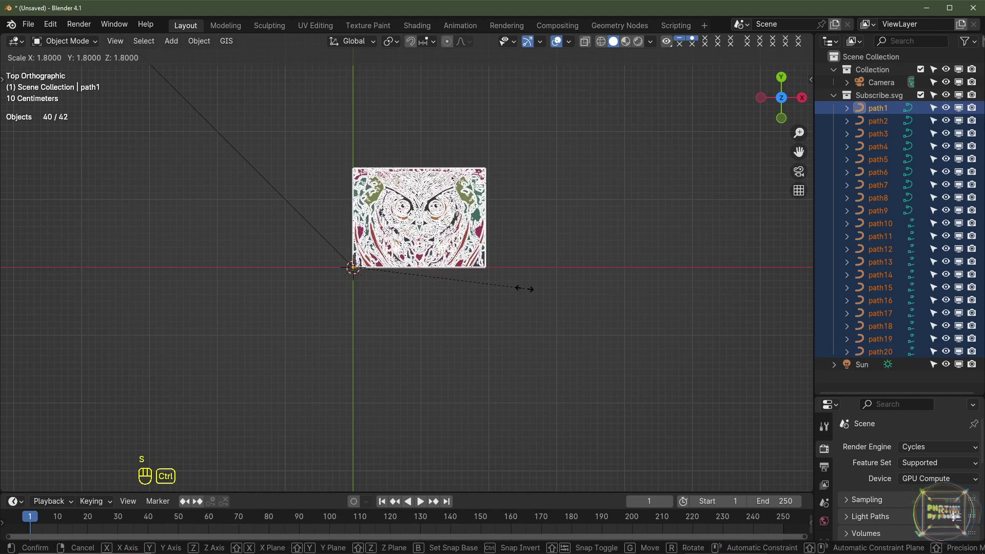
pyautogui.keyDown('ctrl'); pyautogui.keyDown('shift'); pyautogui.click(520, 290); pyautogui.keyUp('shift'); pyautogui.keyUp('ctrl')
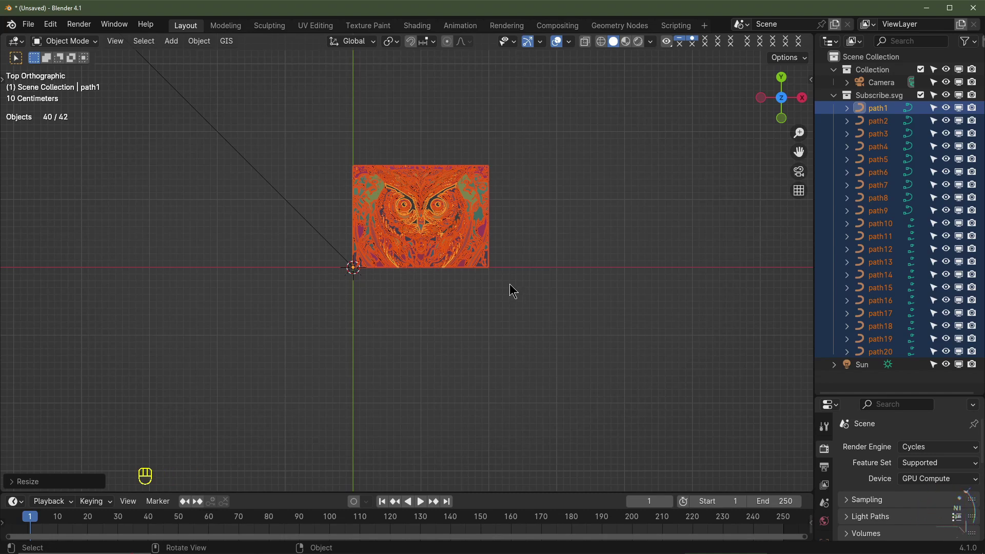
# Move the owl paths along the X axis until the artwork is centred horizontally on the world origin
pyautogui.press('g')
pyautogui.press('x')
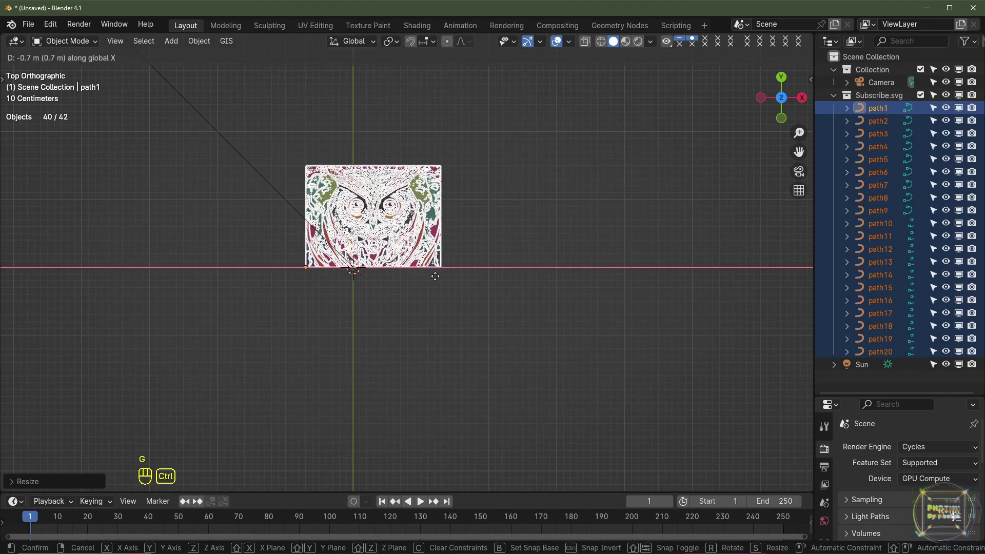
pyautogui.click(359, 275)
pyautogui.scroll(2, 359, 303)
pyautogui.keyDown('shift'); pyautogui.moveTo(359, 303); pyautogui.dragTo(370, 233, button='middle'); pyautogui.keyUp('shift')
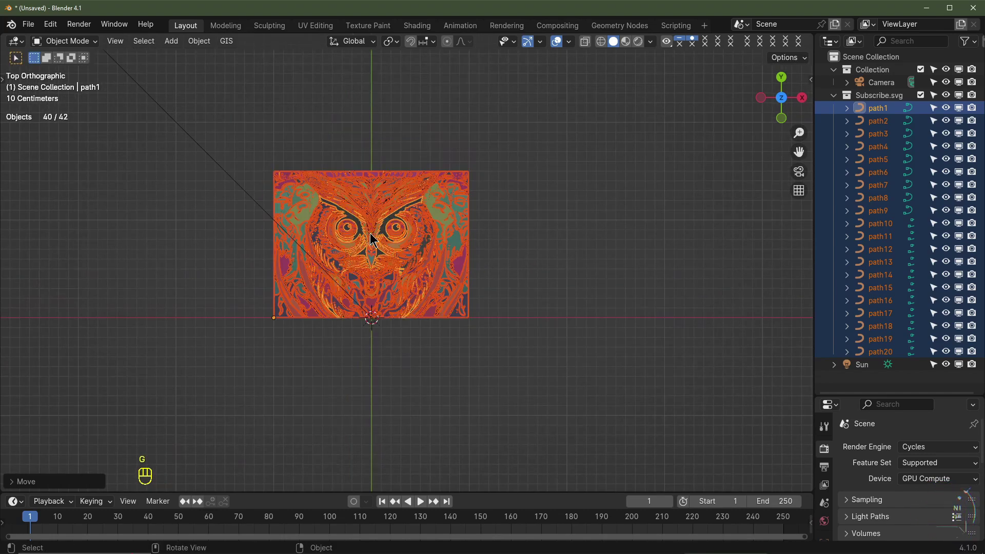
# Move the owl paths down along the Y axis, with a fine adjustment, until the artwork is centred vertically on the origin
pyautogui.press('g')
pyautogui.press('g')
pyautogui.press('y')
pyautogui.press('ctrl')
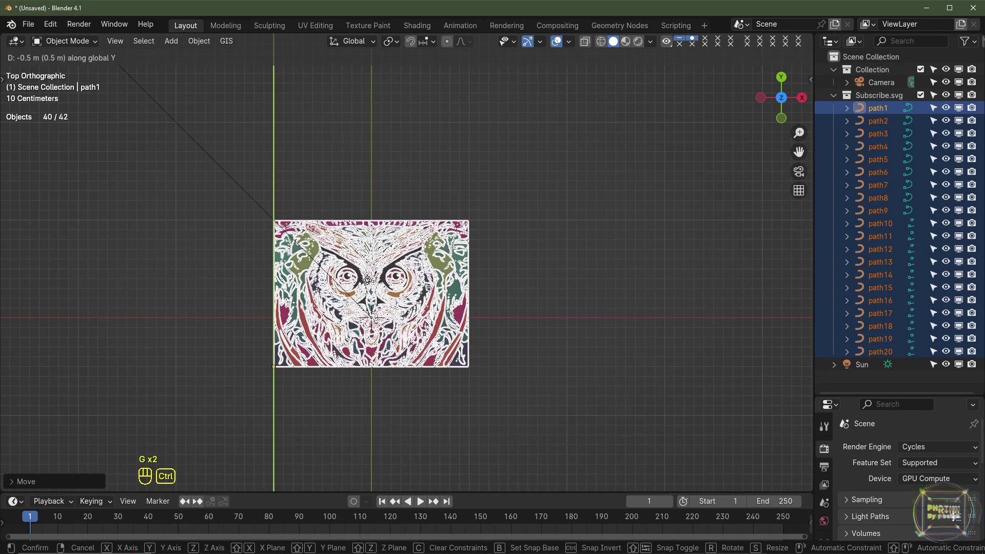
pyautogui.click(369, 309)
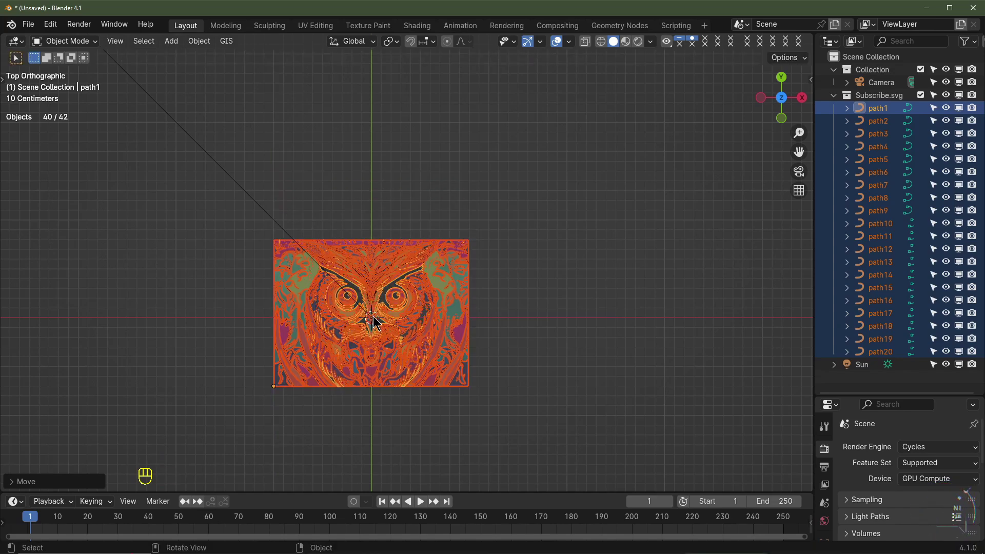
pyautogui.scroll(1, 376, 322)
pyautogui.press('g')
pyautogui.press('y')
pyautogui.hotkey('shift', 'ctrl')
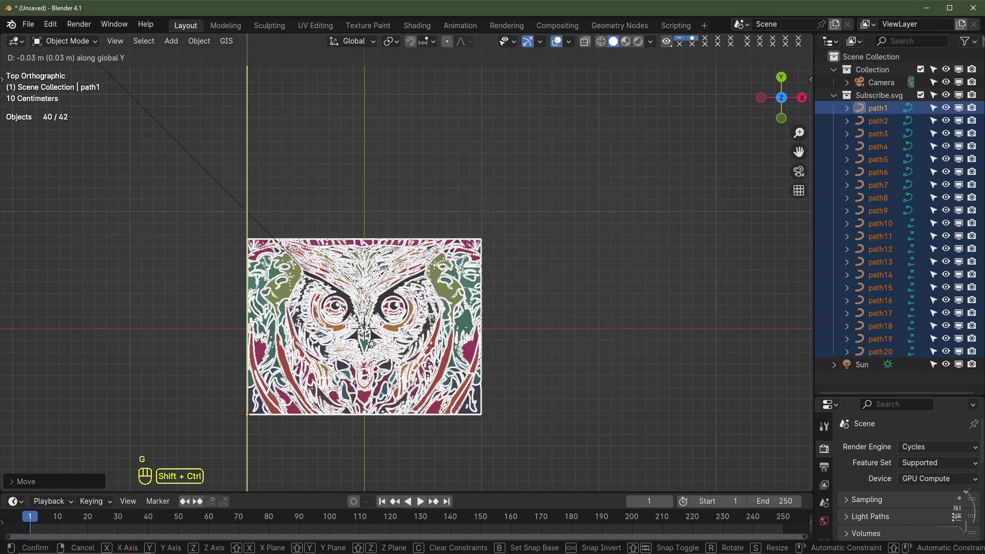
pyautogui.click(372, 349)
pyautogui.scroll(-2, 444, 365)
pyautogui.keyDown('shift'); pyautogui.moveTo(442, 365); pyautogui.dragTo(458, 310, button='middle'); pyautogui.keyUp('shift')
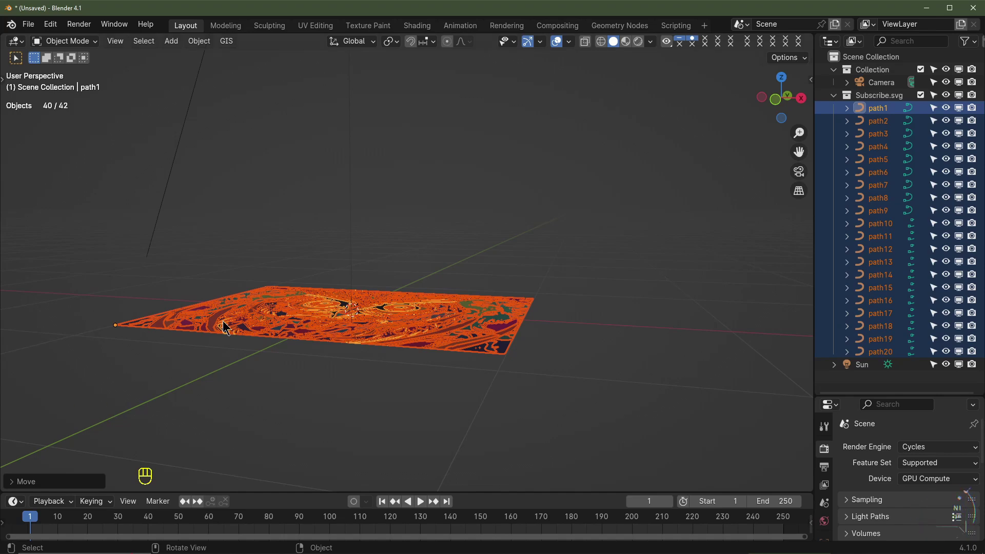
# Split the 3D viewport vertically, turn the new area into a Text Editor and create a new text block
pyautogui.moveTo(767, 121); pyautogui.dragTo(754, 98)
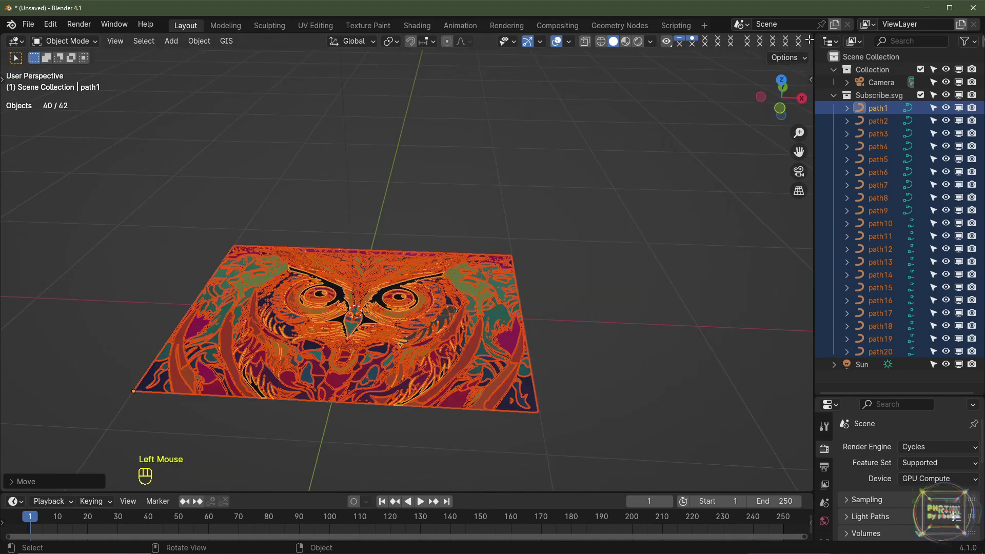
pyautogui.click(754, 97)
pyautogui.moveTo(779, 44); pyautogui.dragTo(484, 43)
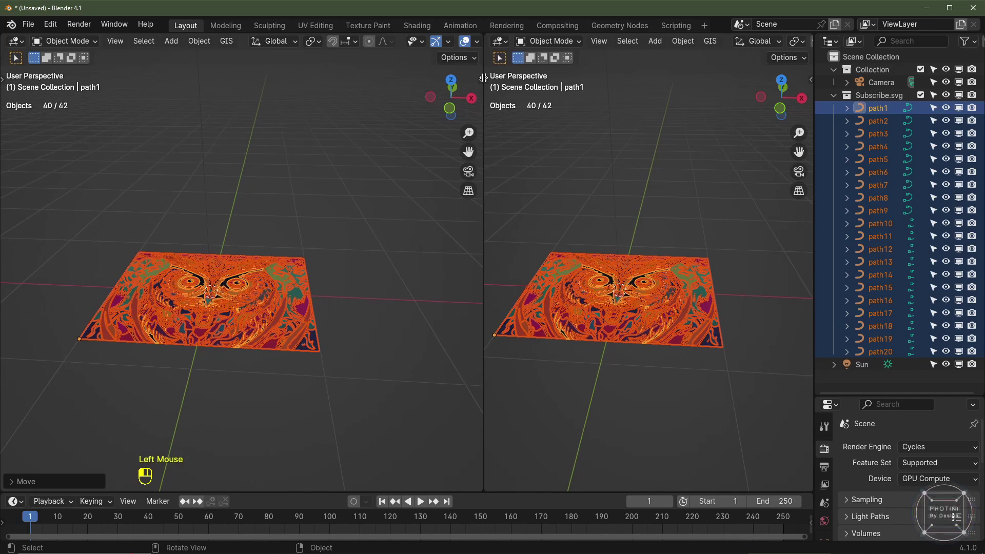
pyautogui.click(501, 40)
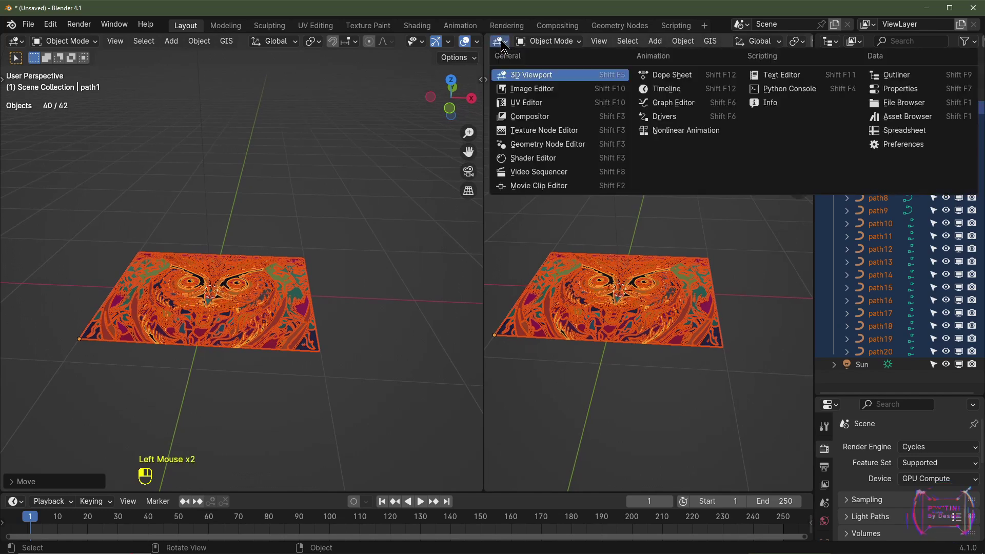
pyautogui.click(755, 77)
pyautogui.click(662, 42)
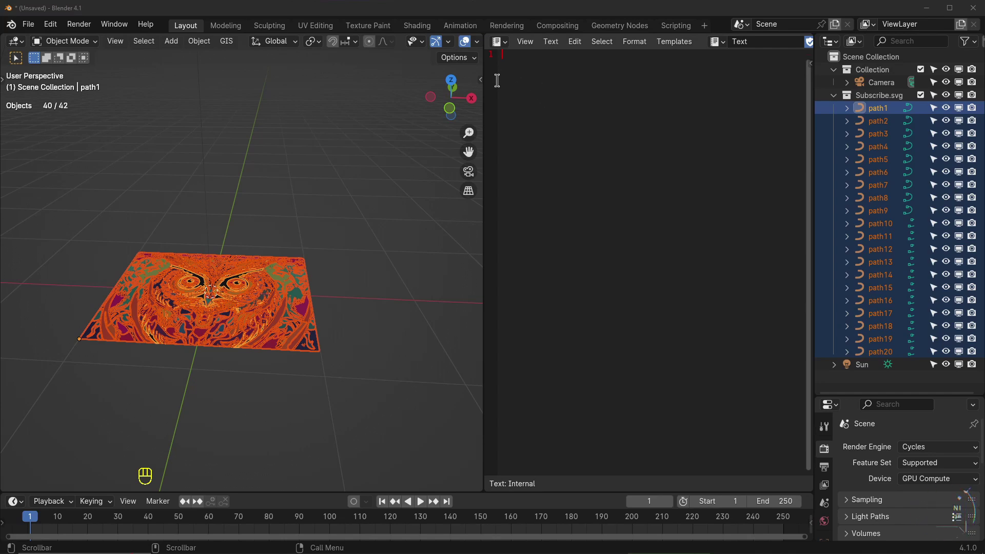
# Paste the Python script that lowers each selected visible object progressively, starting at z_offset -0.1 and decrementing by 0.1
pyautogui.click(548, 89)
pyautogui.hotkey('ctrl', 'v')
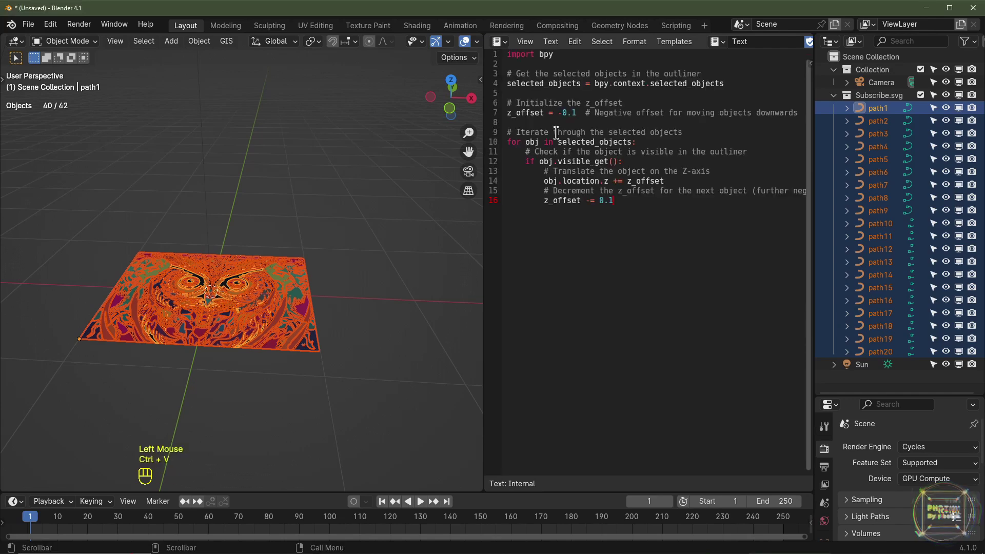
pyautogui.scroll(-4, 708, 42)
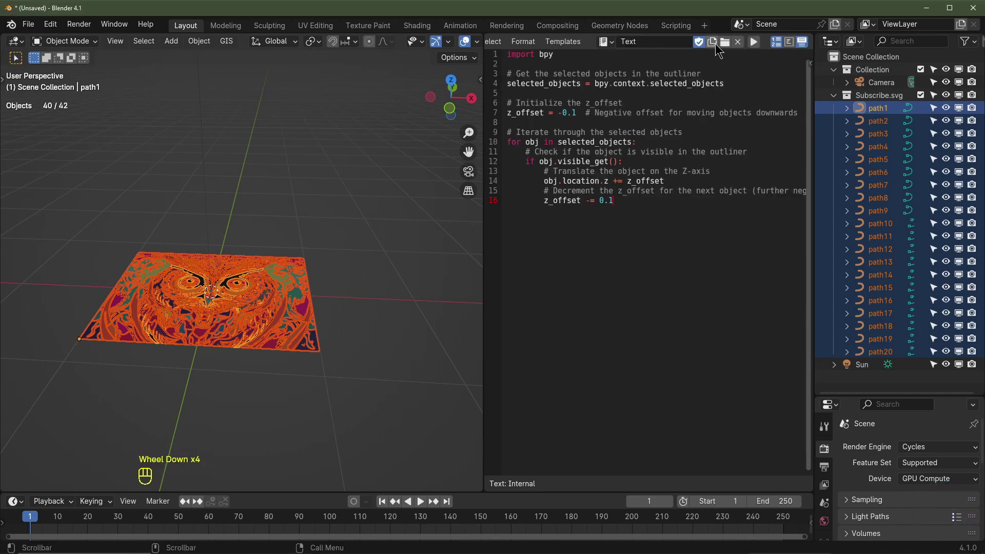
# Try the script on the selected owl paths with the 0.1 spacing and undo the resulting layer separation
pyautogui.click(754, 45)
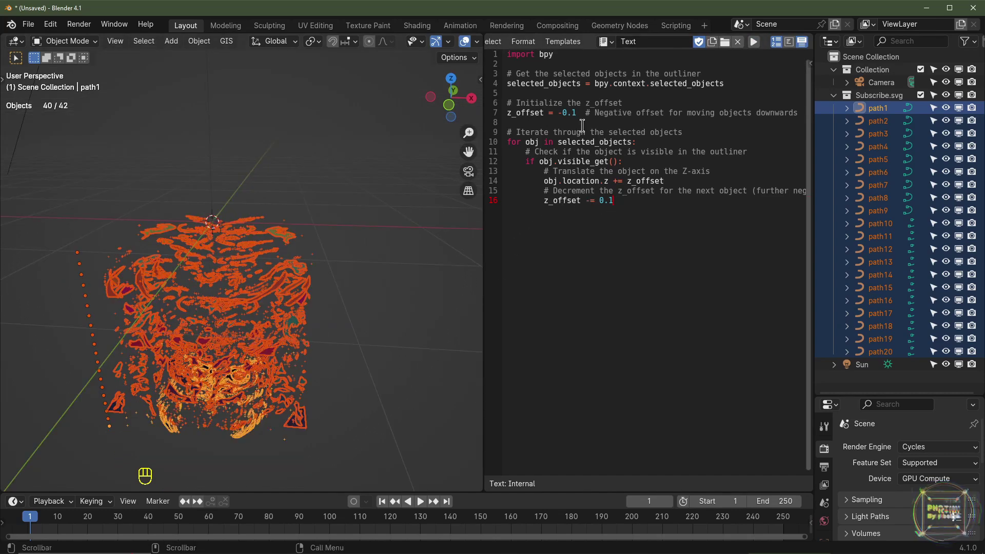
pyautogui.moveTo(590, 200); pyautogui.dragTo(614, 200)
pyautogui.moveTo(359, 308)
pyautogui.mouseDown(button='middle')
pyautogui.moveTo(354, 277)
pyautogui.moveTo(352, 306)
pyautogui.mouseUp(button='middle')
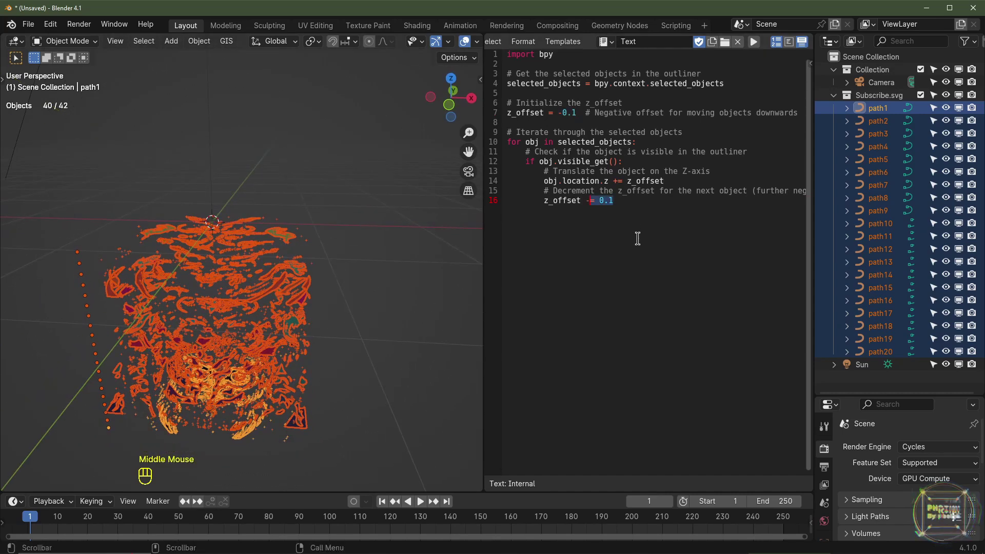
pyautogui.hotkey('ctrl', 'z')
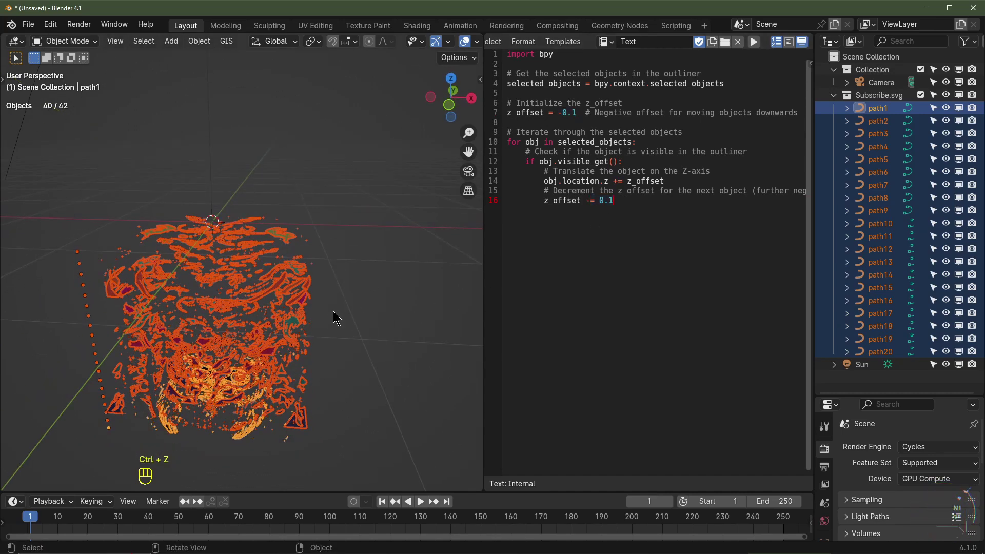
pyautogui.hotkey('ctrl', 'z')
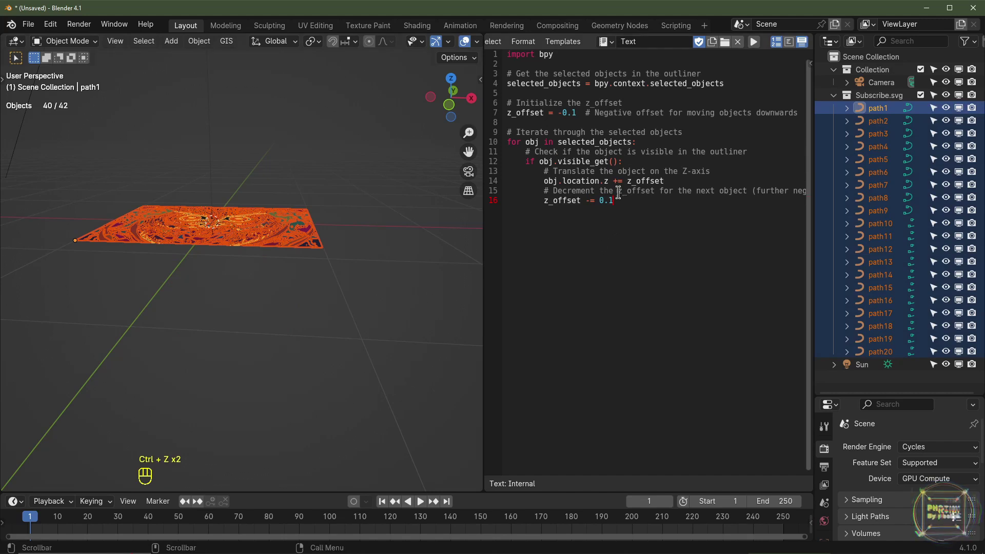
# Change the script's initial z_offset value to -0.025
pyautogui.click(574, 112)
pyautogui.press('BackSpace')
pyautogui.press('BackSpace')
pyautogui.write('1')
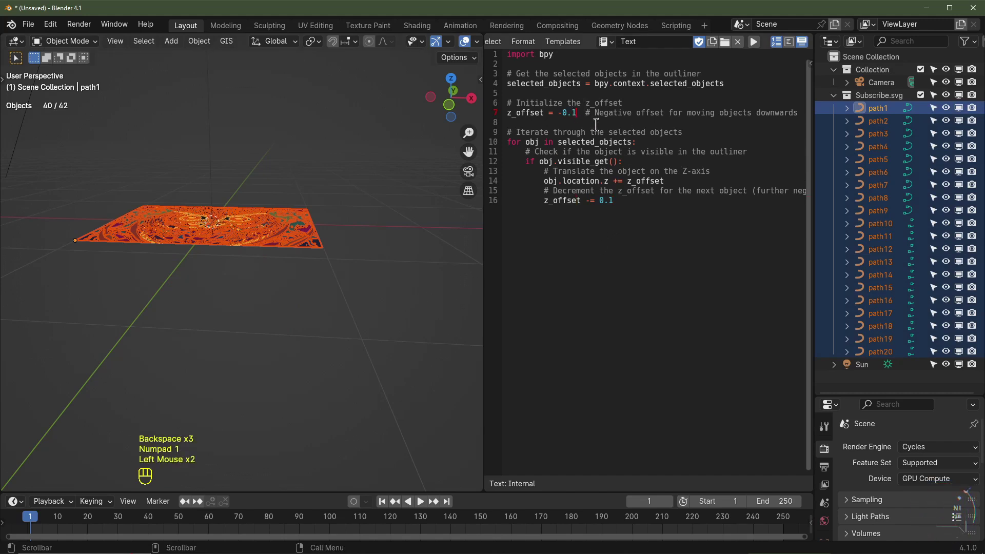
pyautogui.press('BackSpace')
pyautogui.write('025')
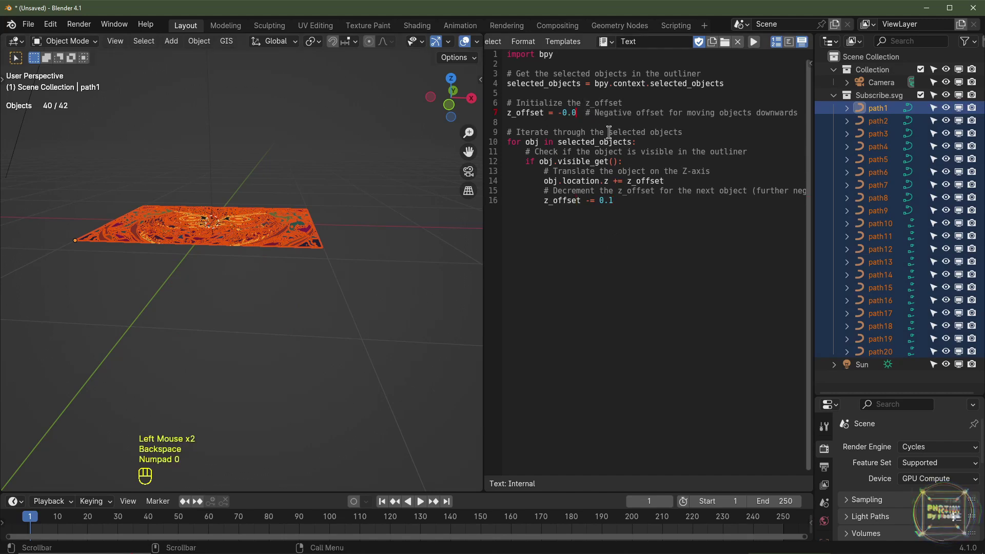
pyautogui.press('Return')
pyautogui.press('BackSpace')
# Set the script's z_offset decrement to 0.025 and run it on the selected owl paths
pyautogui.click(616, 200)
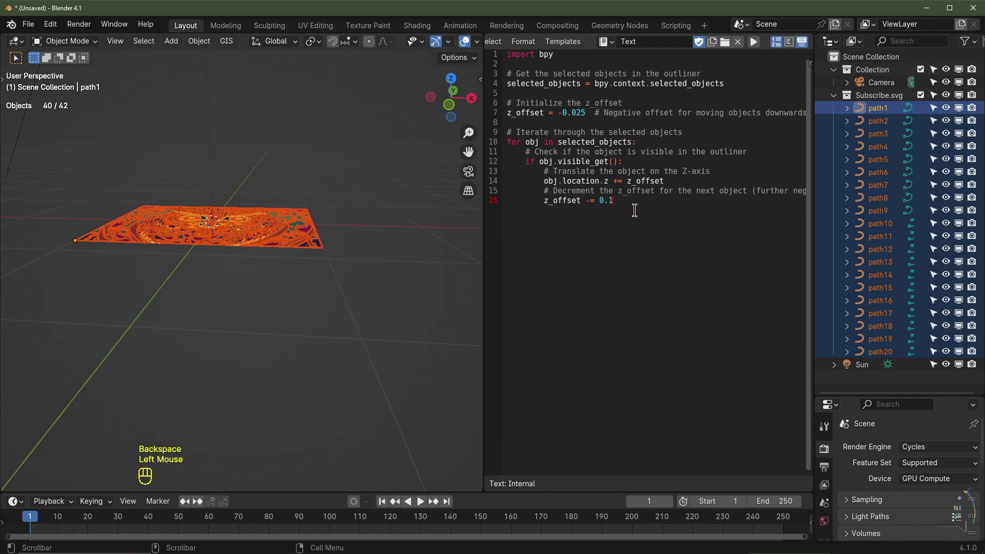
pyautogui.press('BackSpace')
pyautogui.write('025')
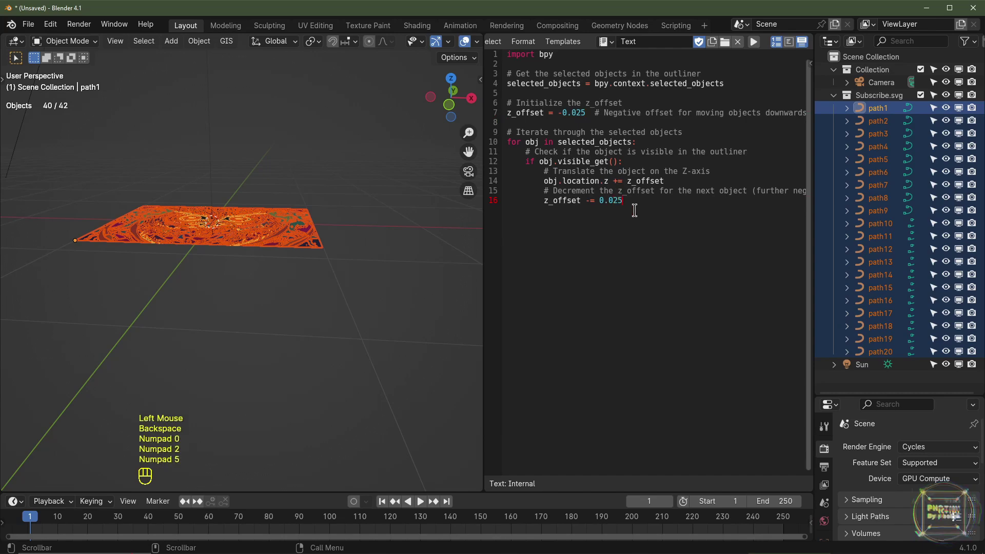
pyautogui.click(753, 41)
pyautogui.moveTo(303, 292); pyautogui.dragTo(303, 271, button='middle')
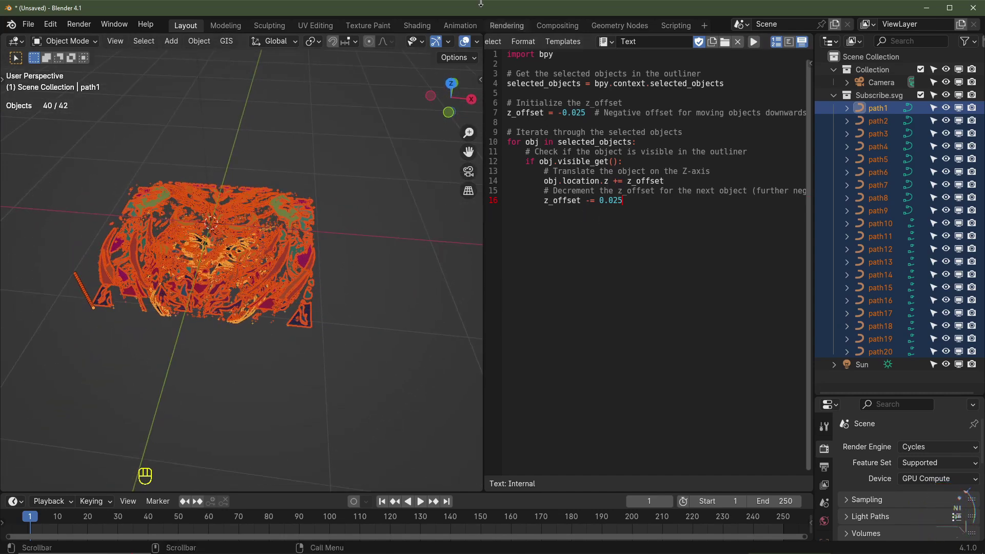
# Close the Text Editor area by joining it into the 3D viewport, and view the owl from the top
pyautogui.click(478, 41)
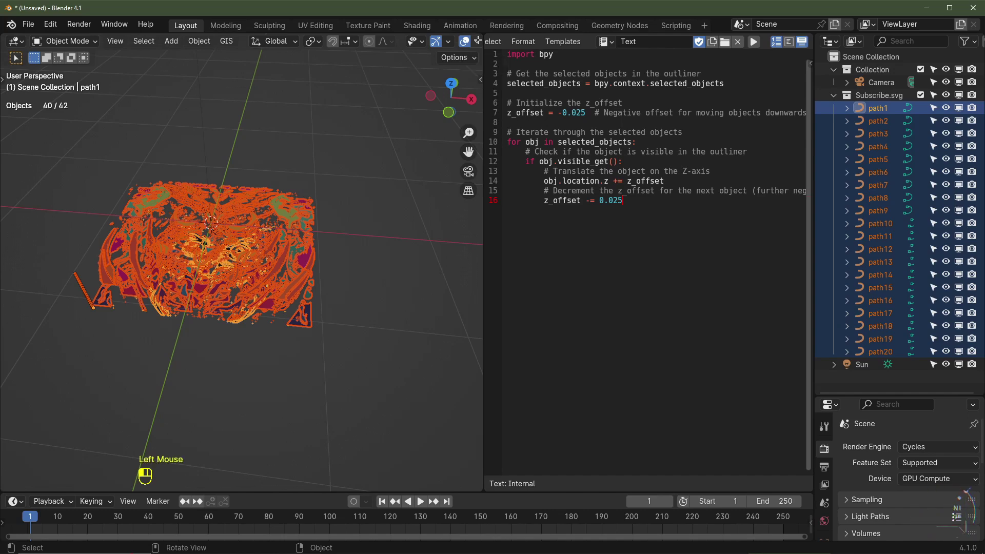
pyautogui.moveTo(478, 40); pyautogui.dragTo(565, 84)
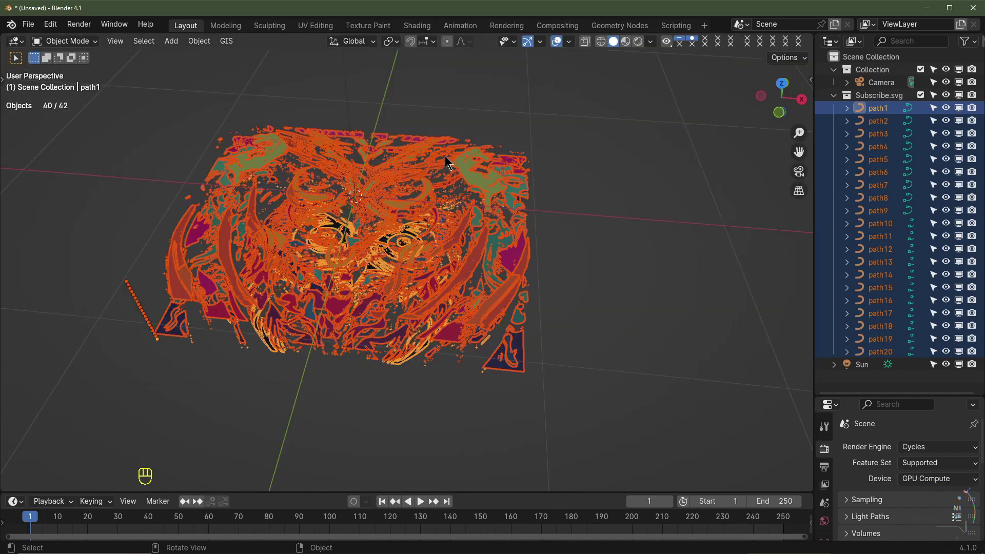
pyautogui.press('KP_7')
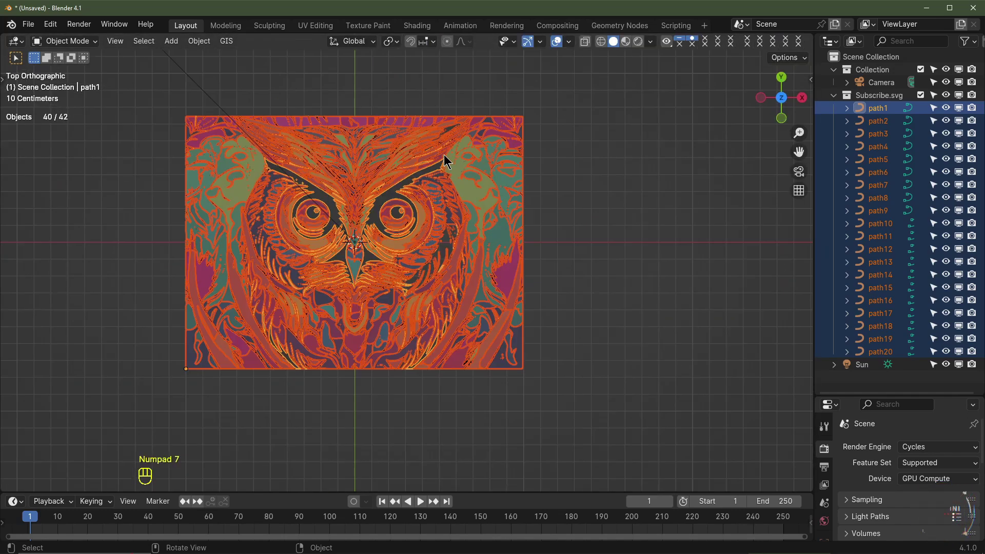
# Switch the viewport to Material Preview and check the owl from above with the overlays temporarily hidden
pyautogui.click(626, 41)
pyautogui.click(556, 41)
pyautogui.moveTo(499, 224); pyautogui.dragTo(451, 249, button='middle')
pyautogui.press('KP_7')
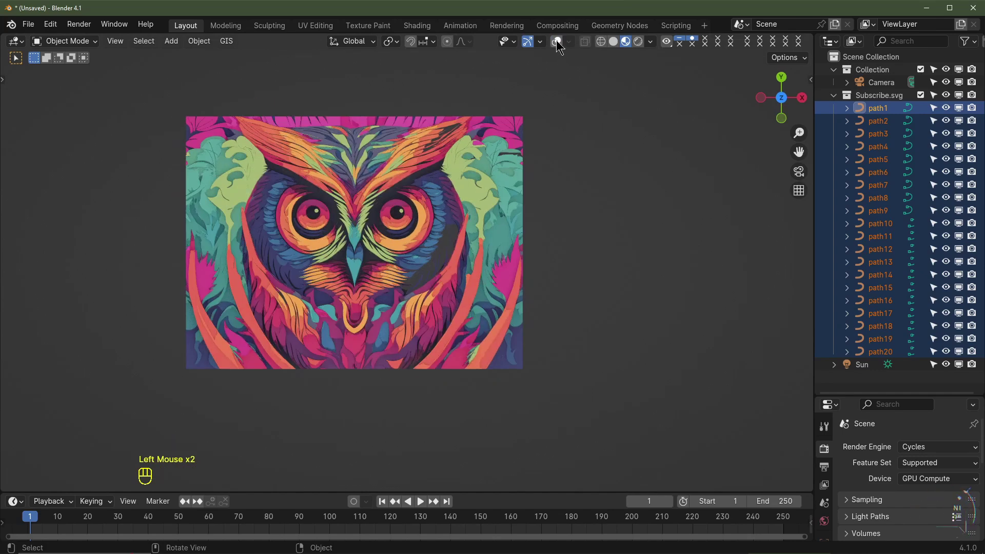
pyautogui.click(556, 41)
pyautogui.keyDown('shift'); pyautogui.moveTo(611, 84); pyautogui.dragTo(651, 66, button='middle'); pyautogui.keyUp('shift')
# Enlarge the properties editor and the timeline area, and turn the timeline into a Shader Editor
pyautogui.moveTo(840, 396); pyautogui.dragTo(839, 170)
pyautogui.keyDown('shift'); pyautogui.moveTo(522, 198); pyautogui.dragTo(531, 208, button='middle'); pyautogui.keyUp('shift')
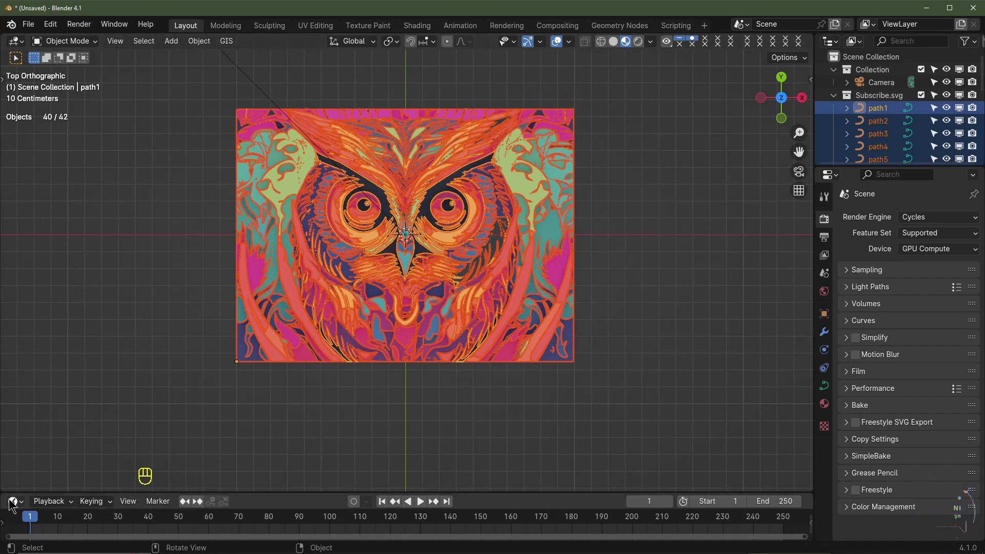
pyautogui.moveTo(10, 501); pyautogui.dragTo(16, 374)
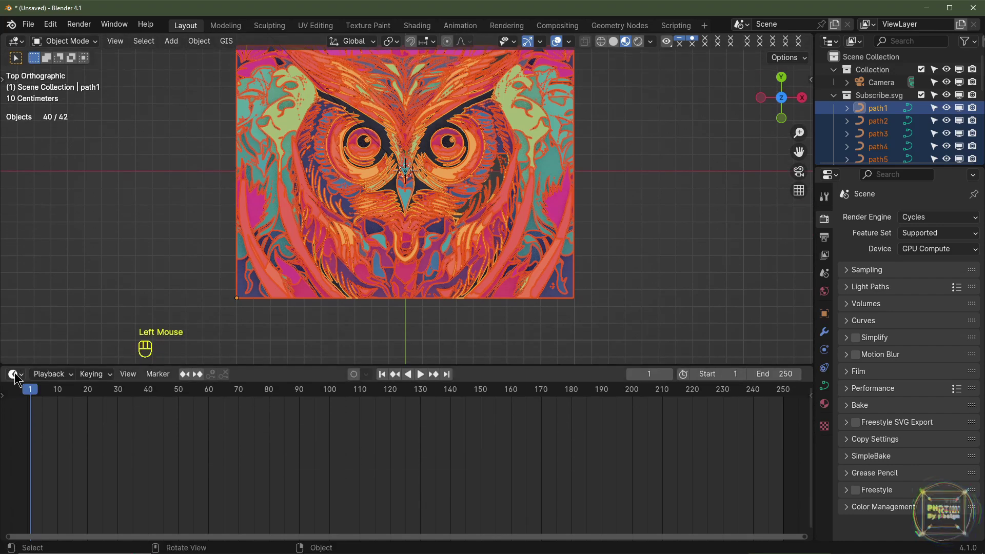
pyautogui.click(16, 379)
pyautogui.click(45, 491)
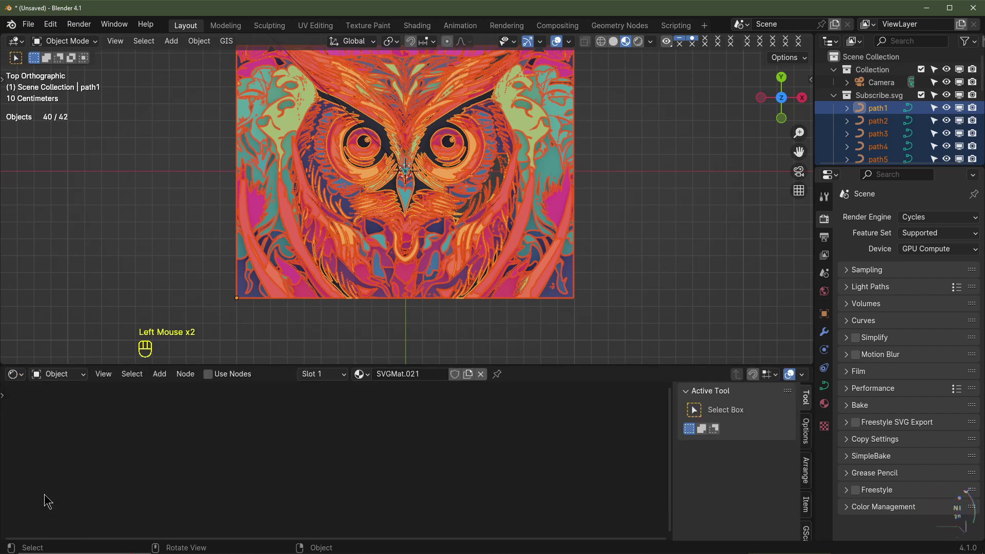
# Set the Sun light's X and Z rotation to 0° so it points straight down
pyautogui.scroll(-7, 385, 468)
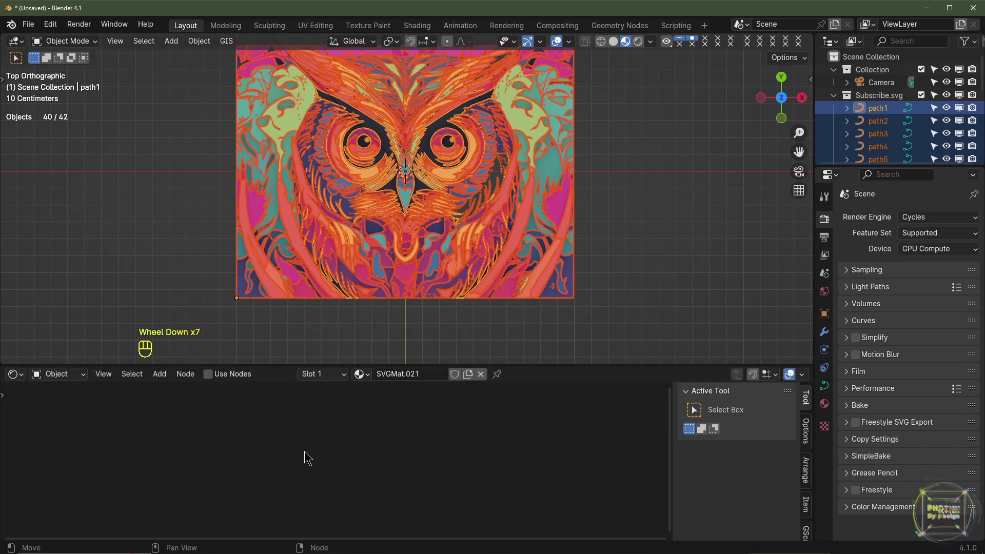
pyautogui.scroll(-2, 883, 99)
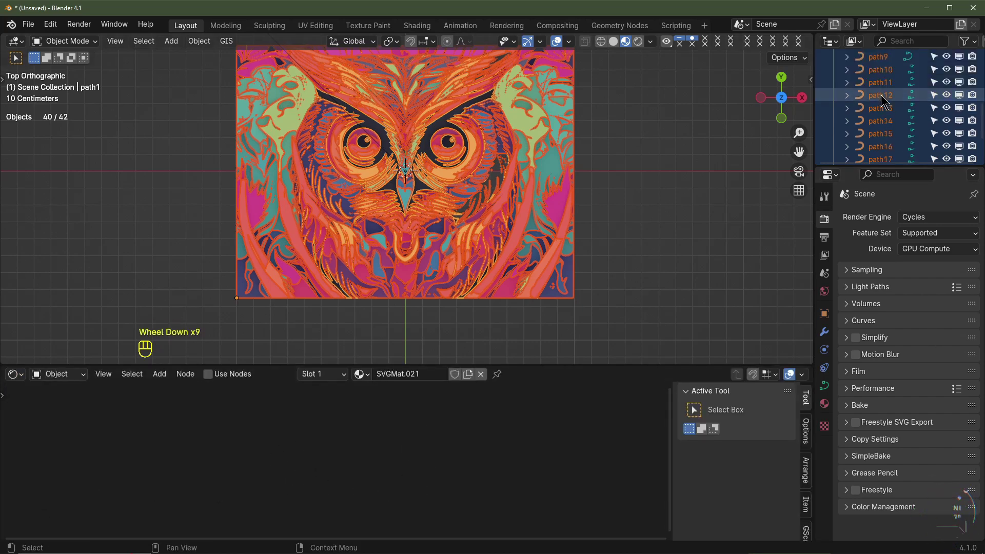
pyautogui.scroll(-4, 884, 99)
pyautogui.click(866, 153)
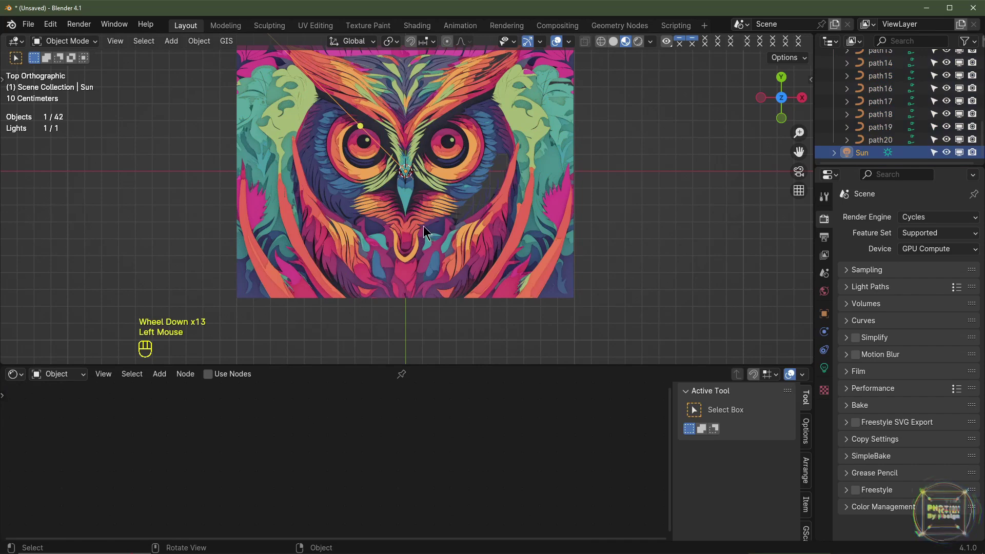
pyautogui.press('KP_1')
pyautogui.scroll(-2, 426, 208)
pyautogui.keyDown('shift'); pyautogui.scroll(-2, 438, 175); pyautogui.keyUp('shift')
pyautogui.keyDown('shift'); pyautogui.moveTo(437, 171); pyautogui.dragTo(430, 279, button='middle'); pyautogui.keyUp('shift')
pyautogui.click(823, 368)
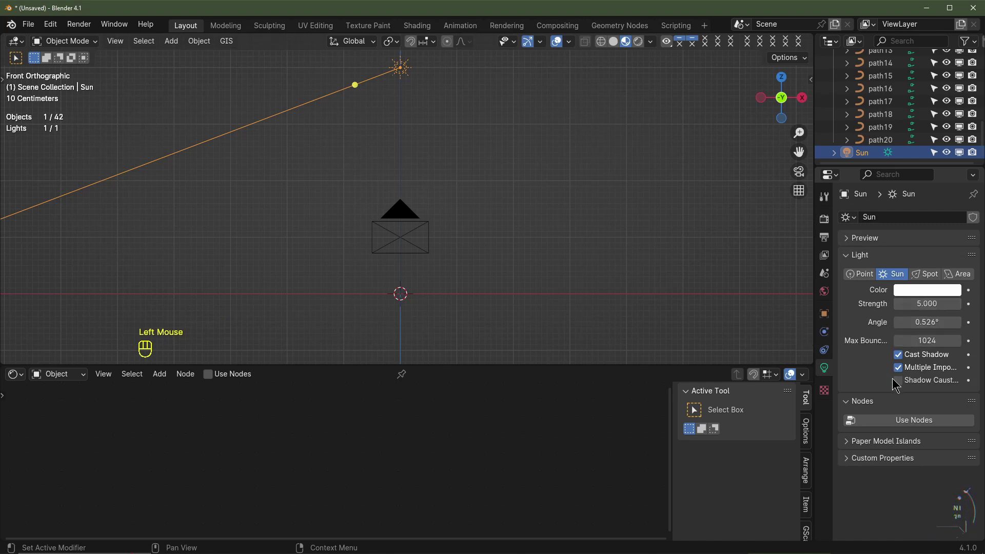
pyautogui.click(825, 314)
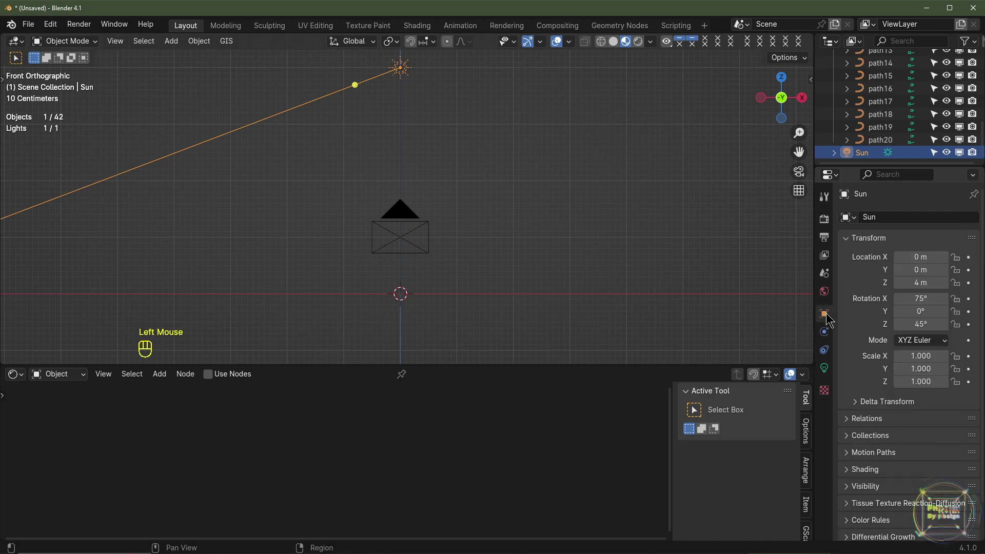
pyautogui.doubleClick(925, 298)
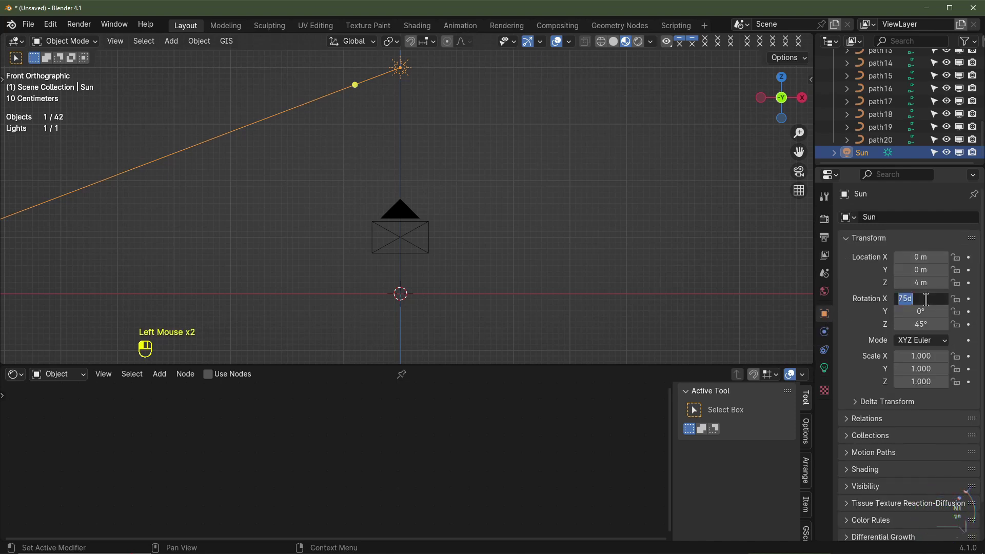
pyautogui.write('0')
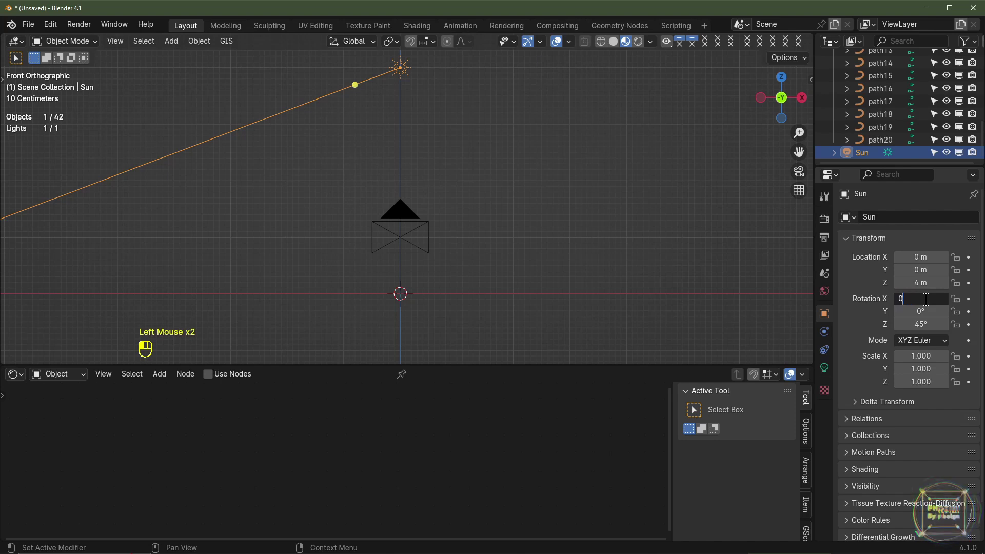
pyautogui.press('Tab')
pyautogui.press('Tab')
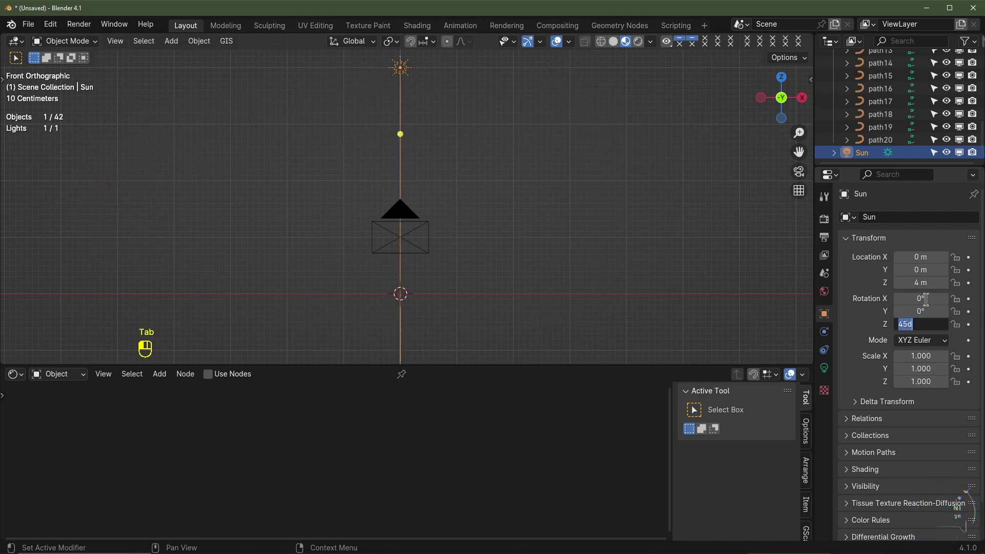
pyautogui.write('0')
pyautogui.press('Return')
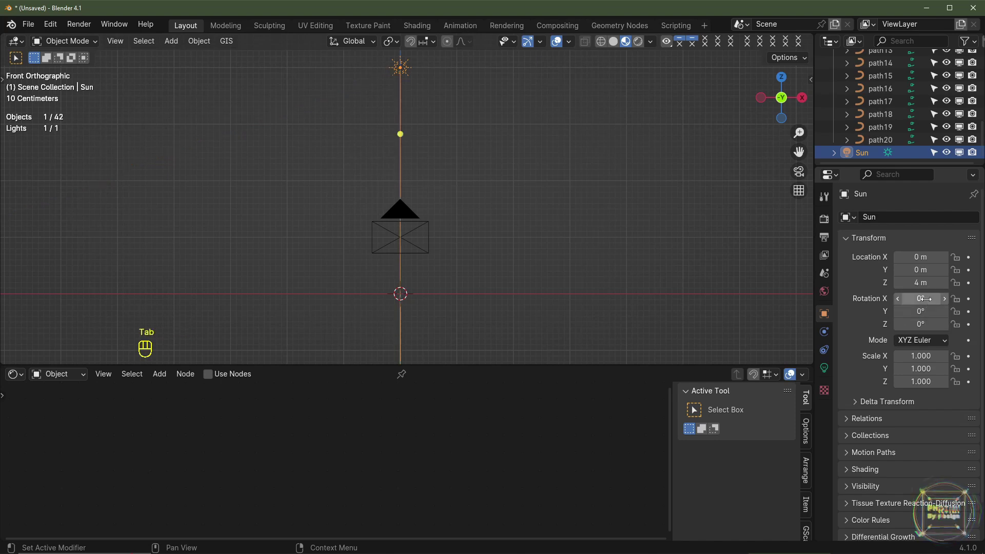
# Return to the top view of the owl and open the scene's render settings
pyautogui.moveTo(529, 163); pyautogui.dragTo(435, 219, button='middle')
pyautogui.press('KP_7')
pyautogui.scroll(3, 437, 190)
pyautogui.keyDown('shift'); pyautogui.moveTo(578, 184); pyautogui.dragTo(588, 224, button='middle'); pyautogui.keyUp('shift')
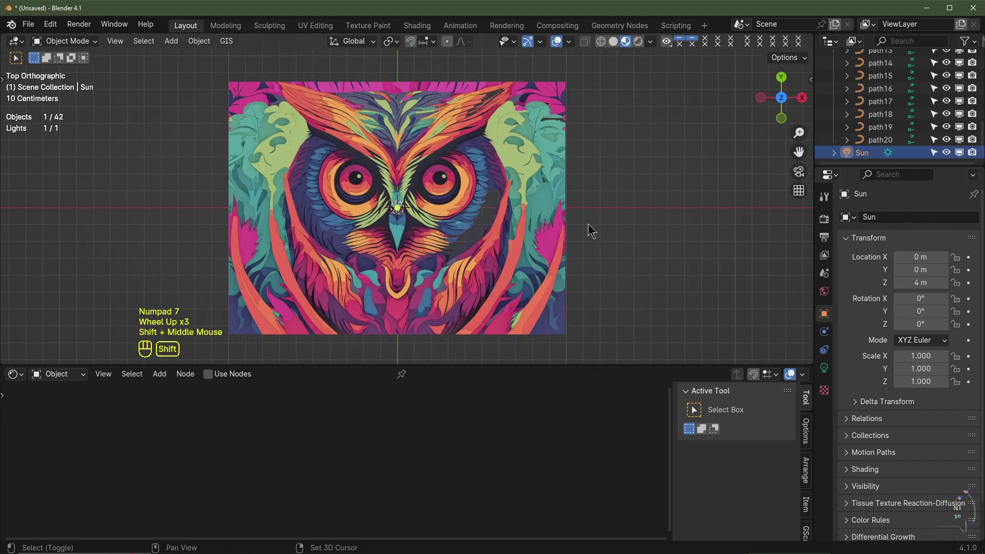
pyautogui.click(824, 219)
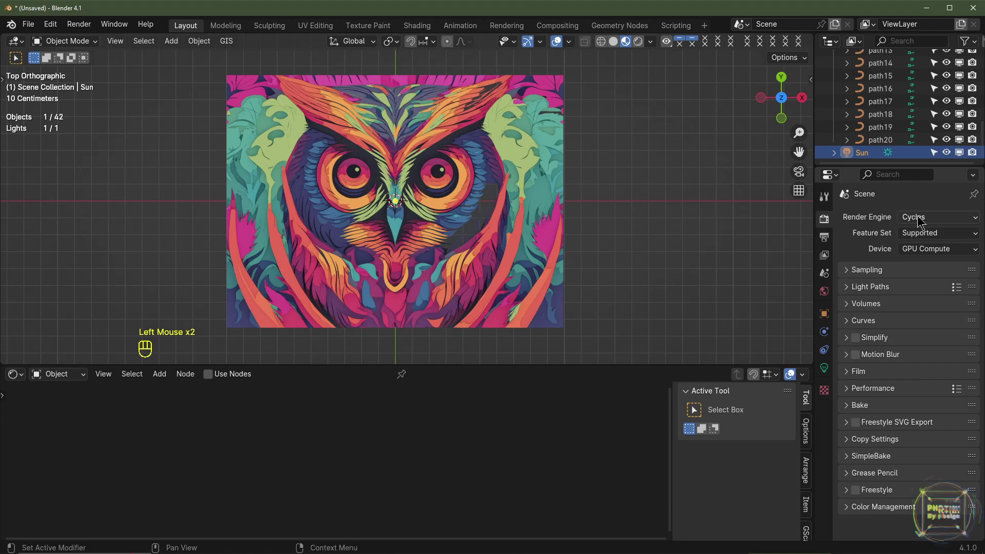
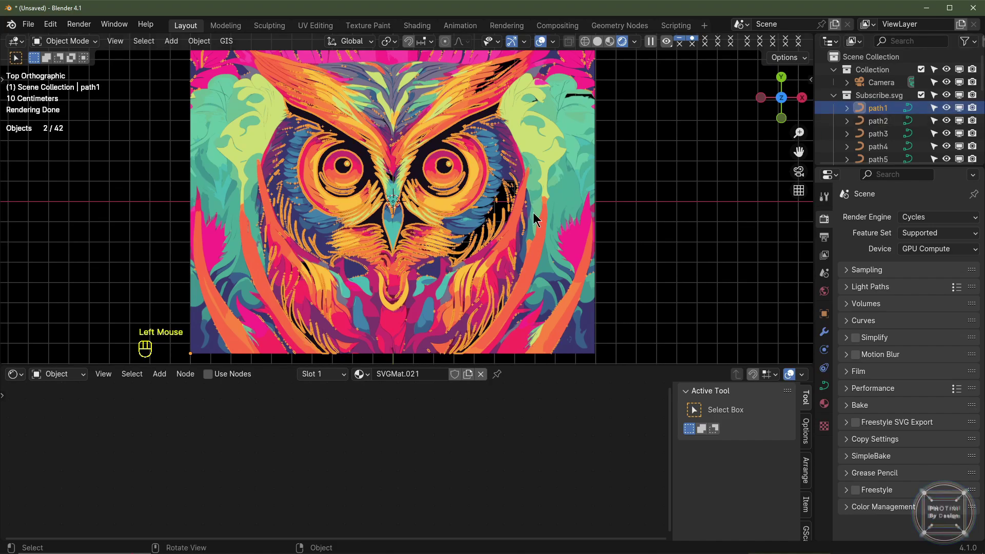
# In a wireframe front view, raise the selected path1 layer 0.5 m along Z to the origin level
pyautogui.moveTo(451, 206); pyautogui.dragTo(459, 208, button='middle')
pyautogui.press('KP_Decimal')
pyautogui.scroll(2, 457, 209)
pyautogui.moveTo(459, 208); pyautogui.dragTo(482, 246, button='middle')
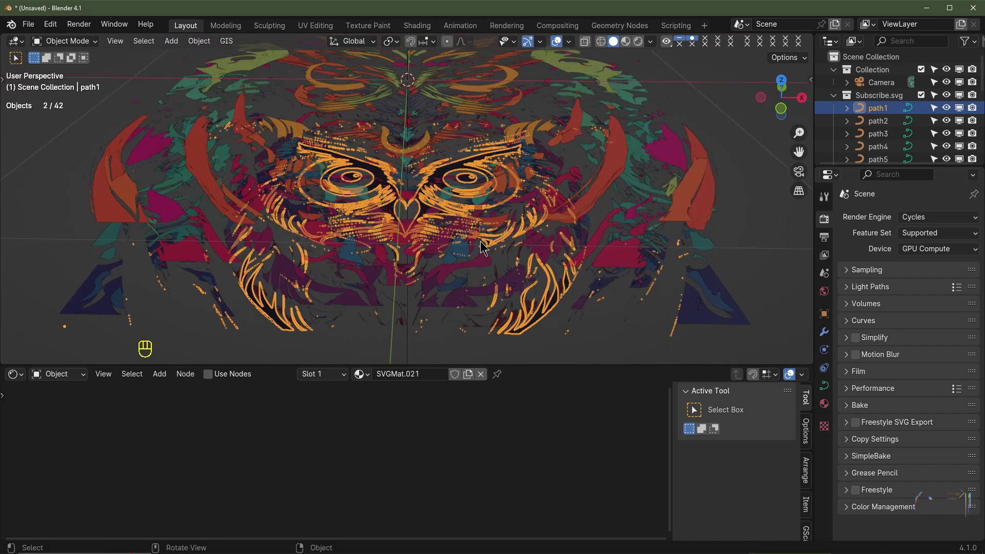
pyautogui.press('KP_1')
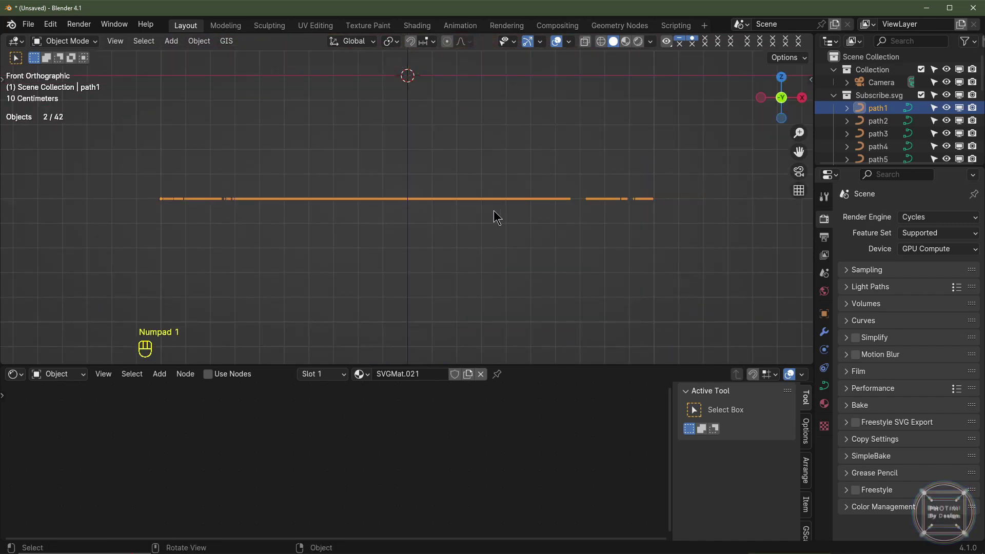
pyautogui.click(601, 41)
pyautogui.scroll(3, 428, 300)
pyautogui.press('g')
pyautogui.press('g')
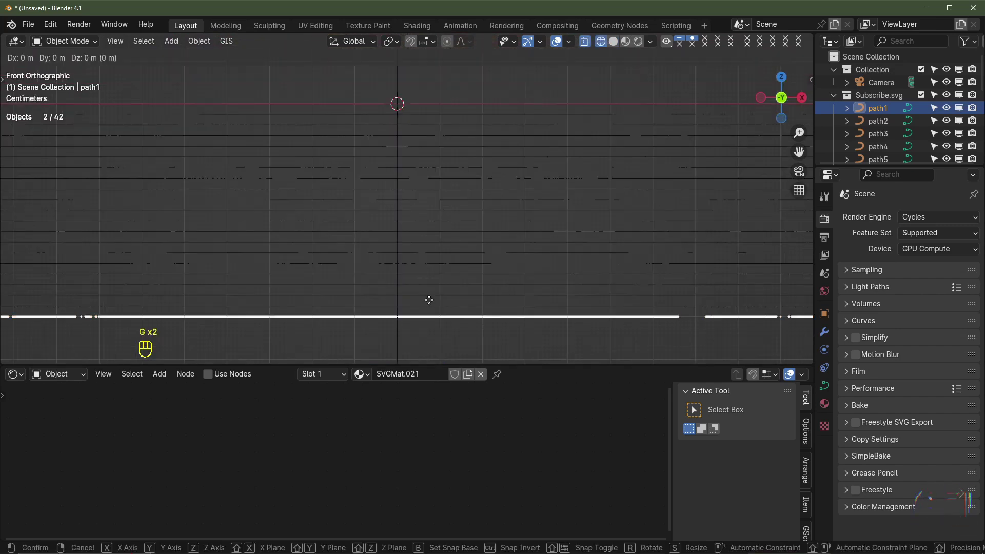
pyautogui.press('ctrl')
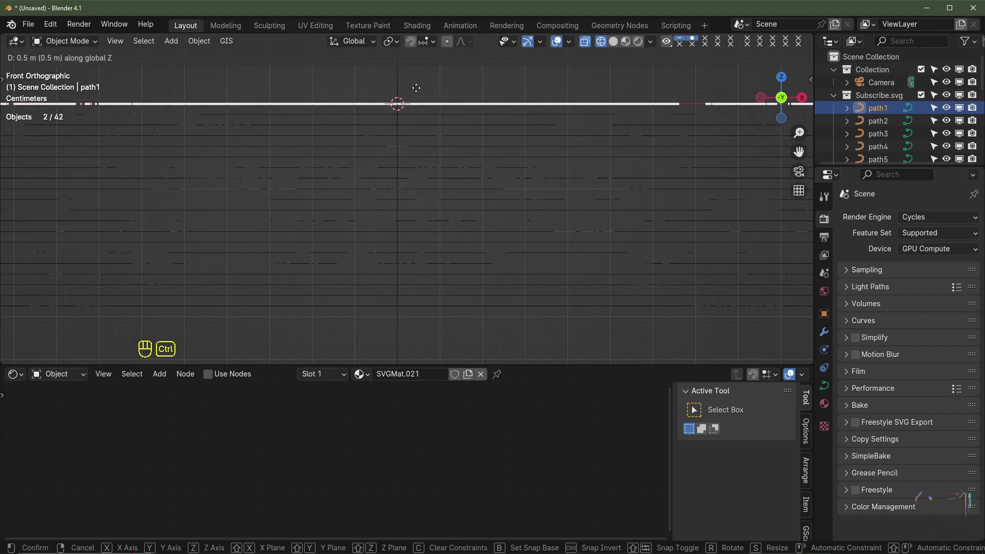
pyautogui.click(418, 100)
# Move the path20 layer up along Z so it sits just above the path1 layer
pyautogui.scroll(2, 418, 100)
pyautogui.keyDown('shift'); pyautogui.moveTo(431, 133); pyautogui.dragTo(471, 235, button='middle'); pyautogui.keyUp('shift')
pyautogui.click(453, 176)
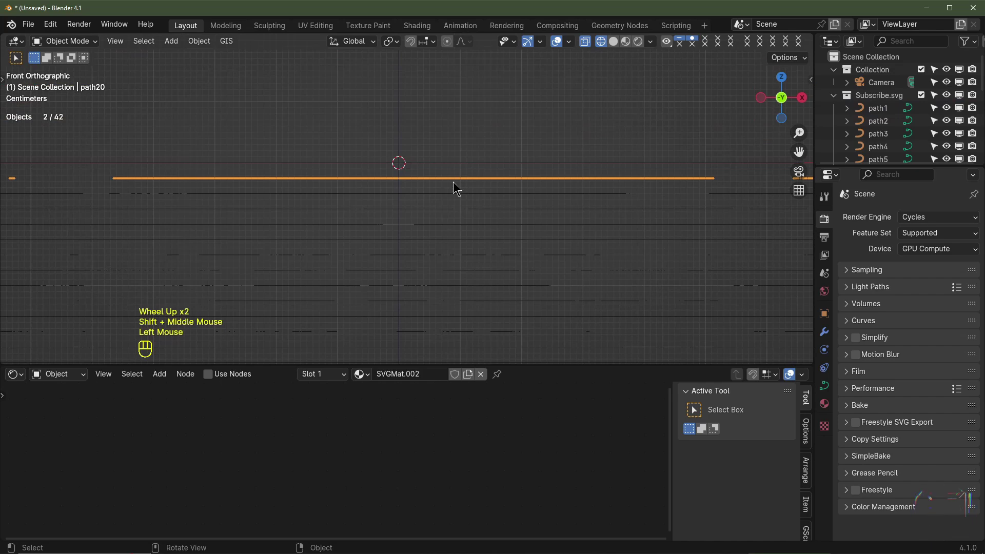
pyautogui.press('g')
pyautogui.press('ctrl')
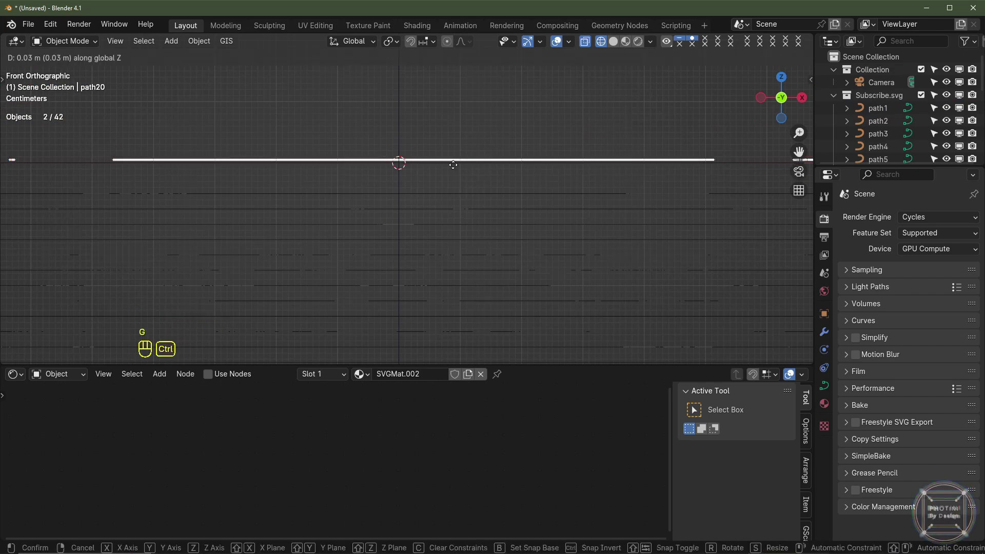
pyautogui.keyDown('shift'); pyautogui.click(449, 163); pyautogui.keyUp('shift')
# Add path1 to the selection and lower it together with path20 along Z, closer to the remaining layers
pyautogui.keyDown('shift'); pyautogui.click(449, 164); pyautogui.keyUp('shift')
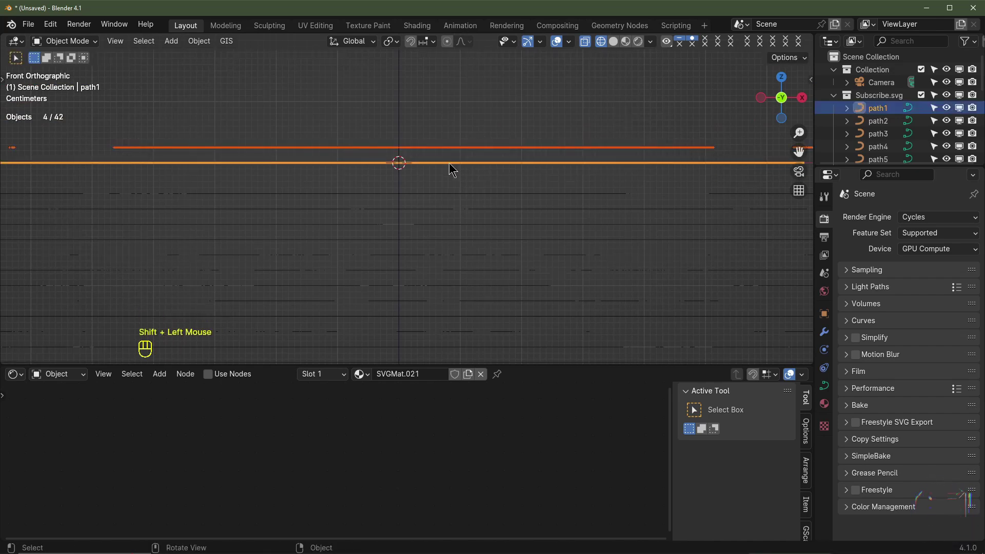
pyautogui.press('g')
pyautogui.middleClick(449, 163)
pyautogui.press('ctrl')
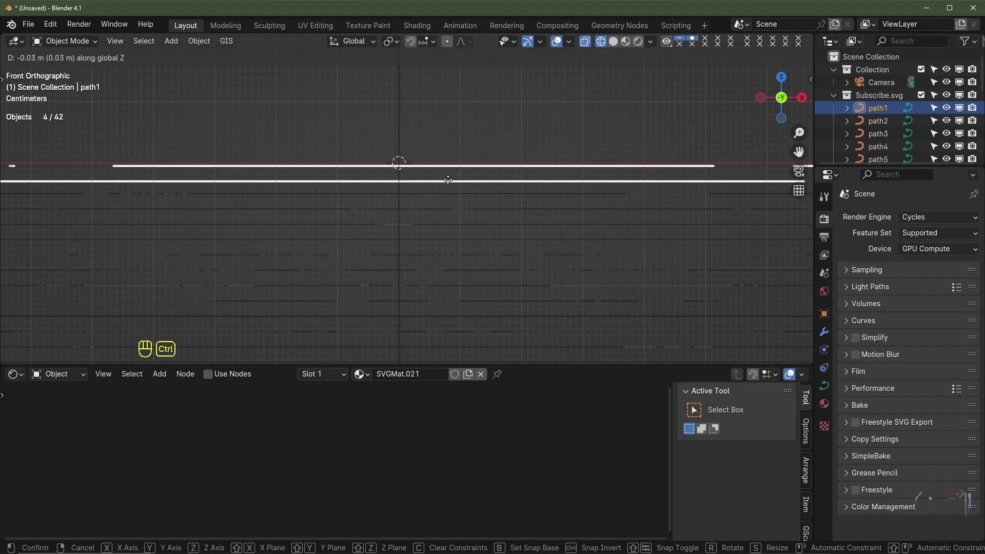
pyautogui.click(448, 179)
pyautogui.scroll(-2, 492, 233)
pyautogui.moveTo(448, 180); pyautogui.dragTo(483, 229, button='middle')
pyautogui.scroll(-1, 490, 221)
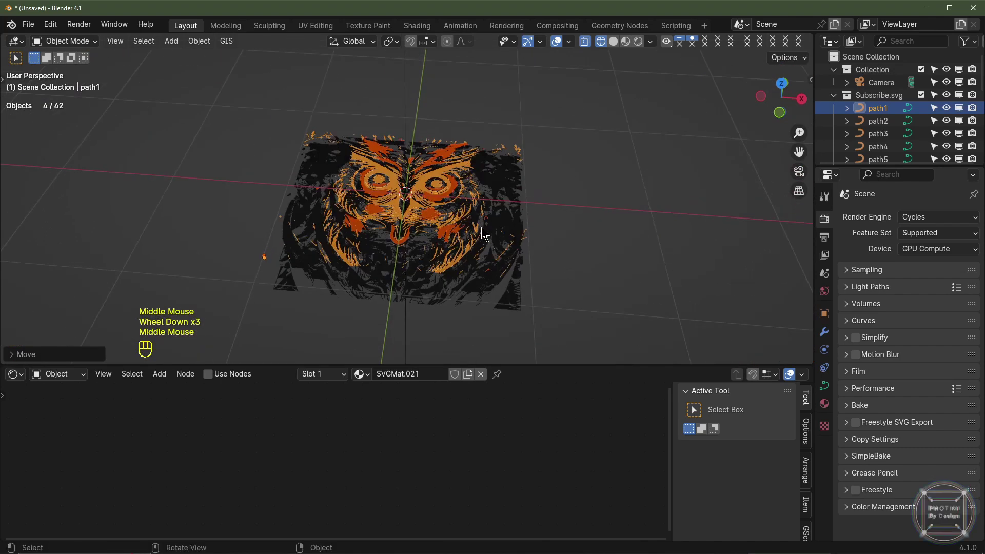
# Enable nodes on path1's material and copy its dark diffuse colour into the Principled BSDF base colour
pyautogui.click(878, 111)
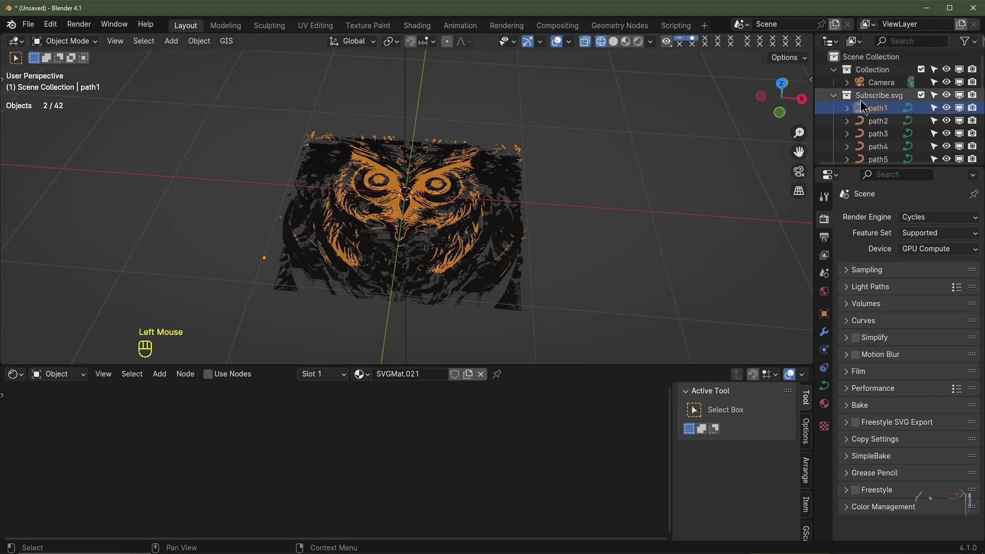
pyautogui.click(824, 403)
pyautogui.click(856, 312)
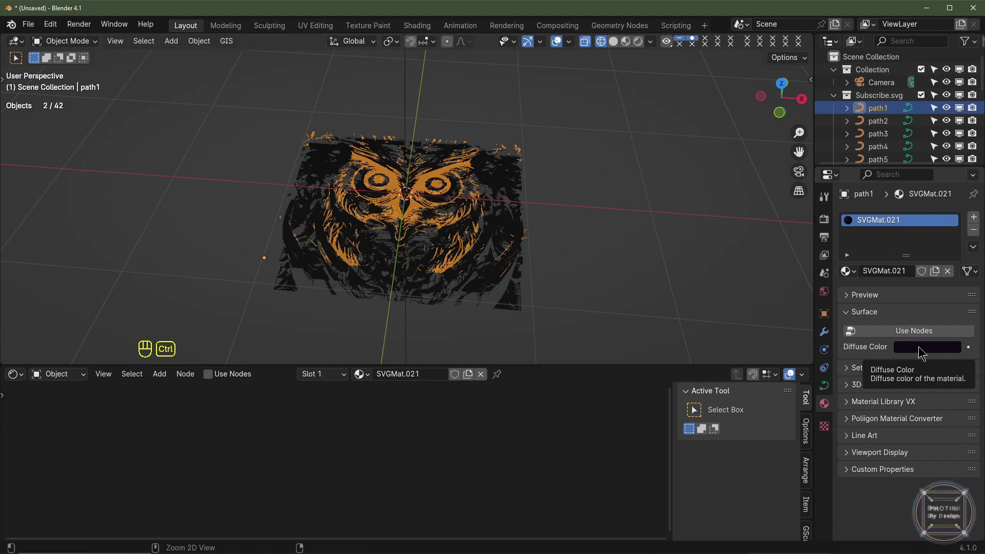
pyautogui.hotkey('ctrl', 'c')
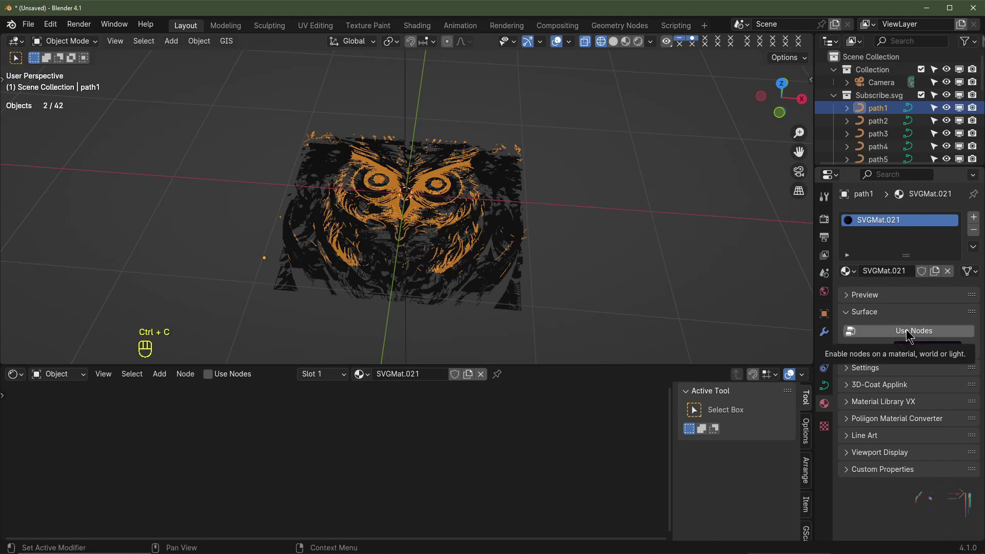
pyautogui.click(906, 329)
pyautogui.scroll(8, 359, 490)
pyautogui.scroll(2, 359, 491)
pyautogui.moveTo(359, 491); pyautogui.dragTo(563, 451, button='middle')
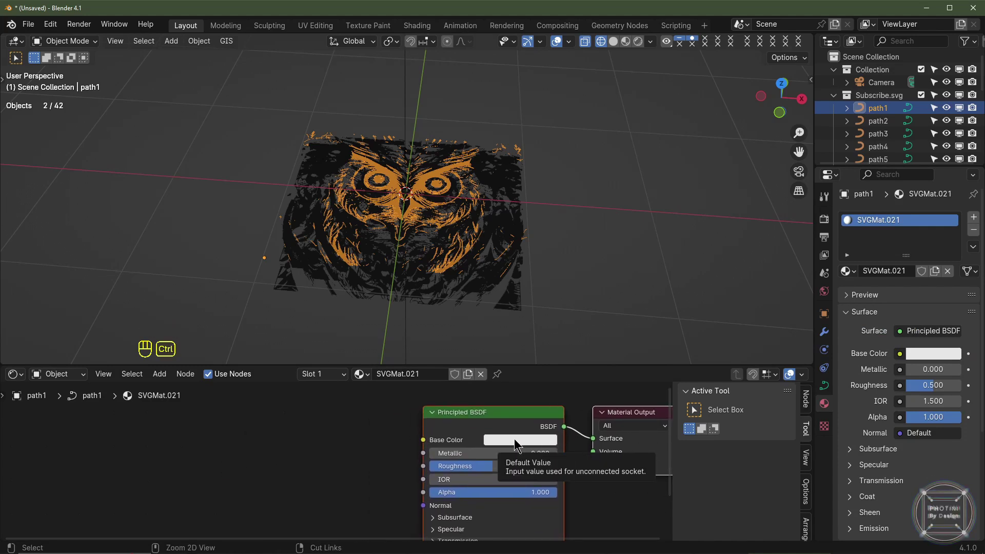
pyautogui.hotkey('ctrl', 'v')
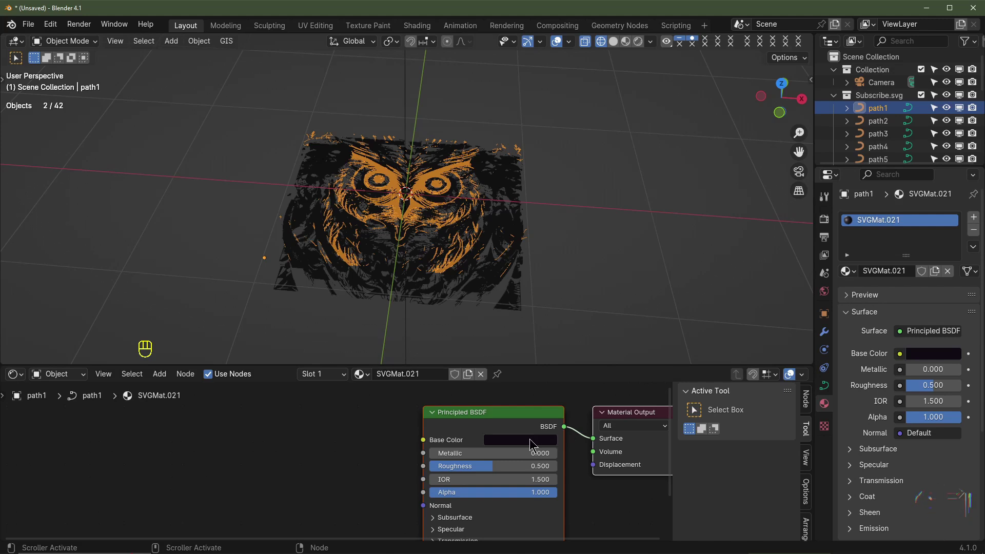
pyautogui.press('n')
pyautogui.moveTo(530, 442); pyautogui.dragTo(627, 436, button='middle')
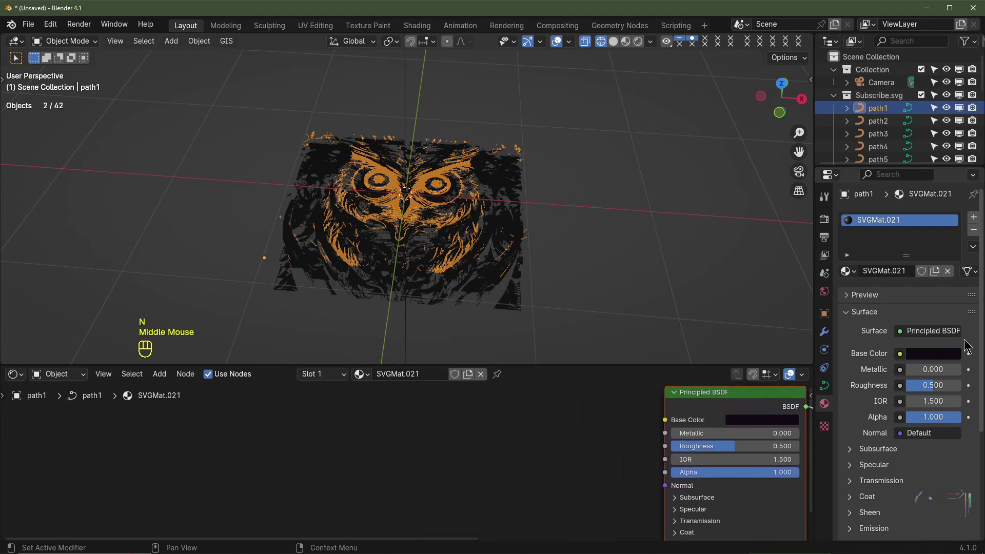
# Carry path2's dark red diffuse colour over to the Principled BSDF base colour of its material, with nodes enabled
pyautogui.click(877, 120)
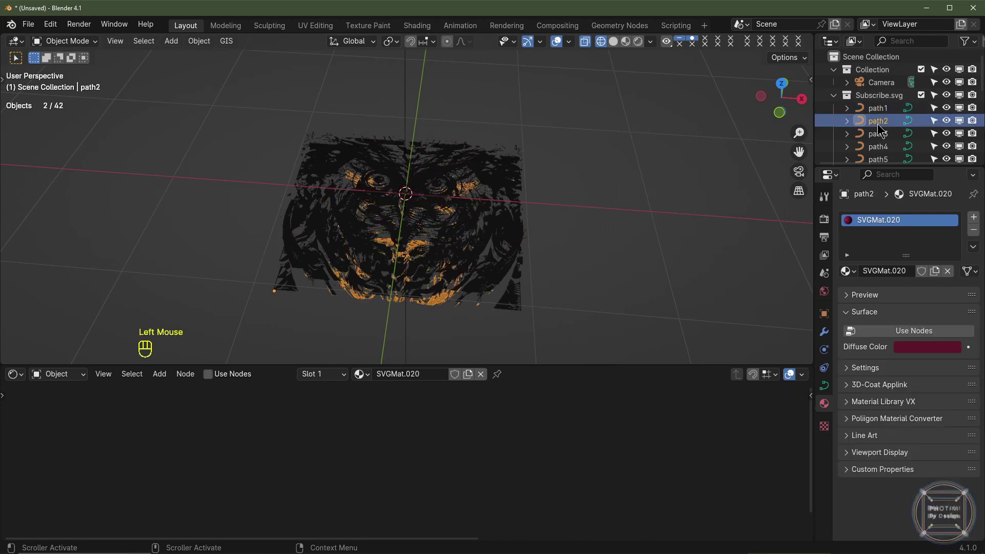
pyautogui.press('ctrl')
pyautogui.hotkey('ctrl', 'c')
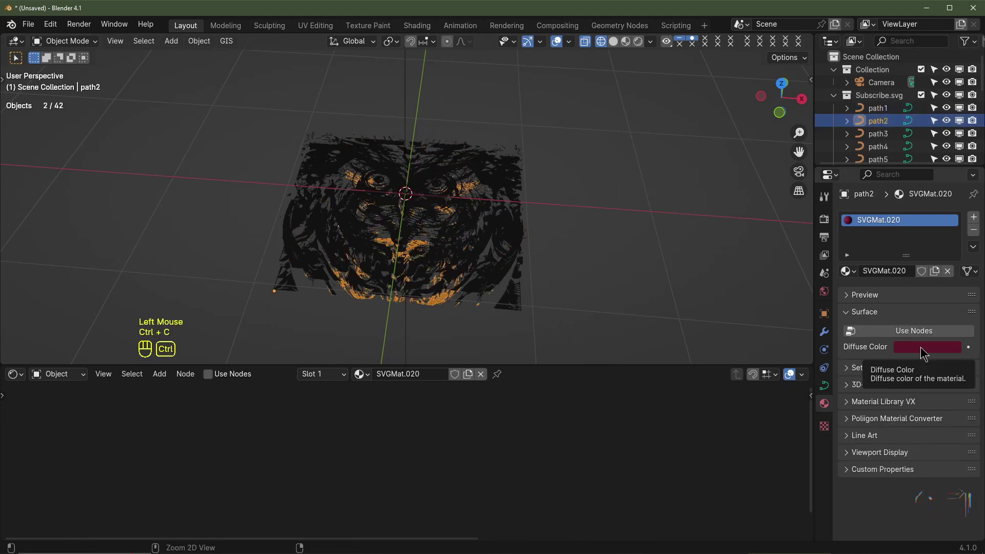
pyautogui.click(921, 332)
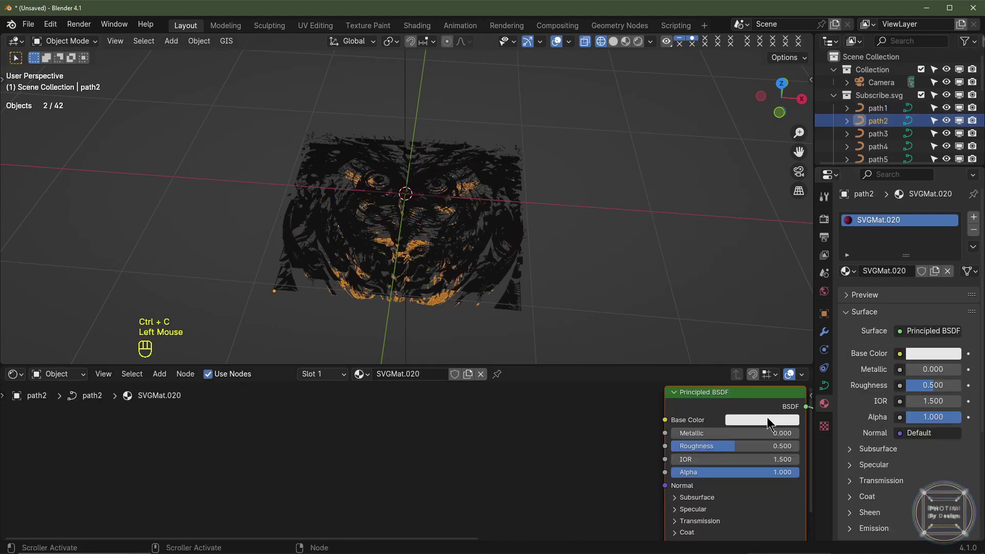
pyautogui.hotkey('ctrl', 'v')
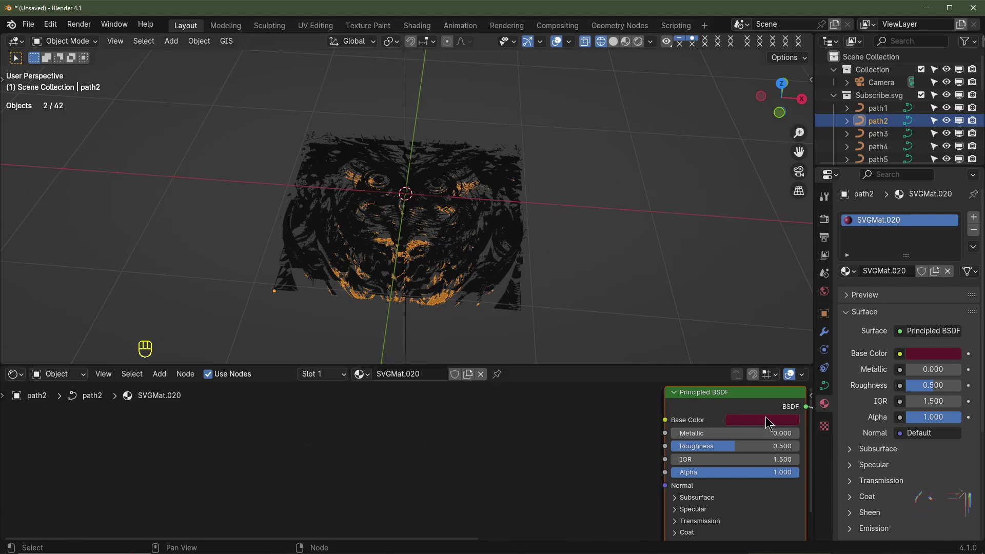
# Switch path3's material to nodes and reuse its dark blue diffuse colour as the base colour
pyautogui.click(879, 133)
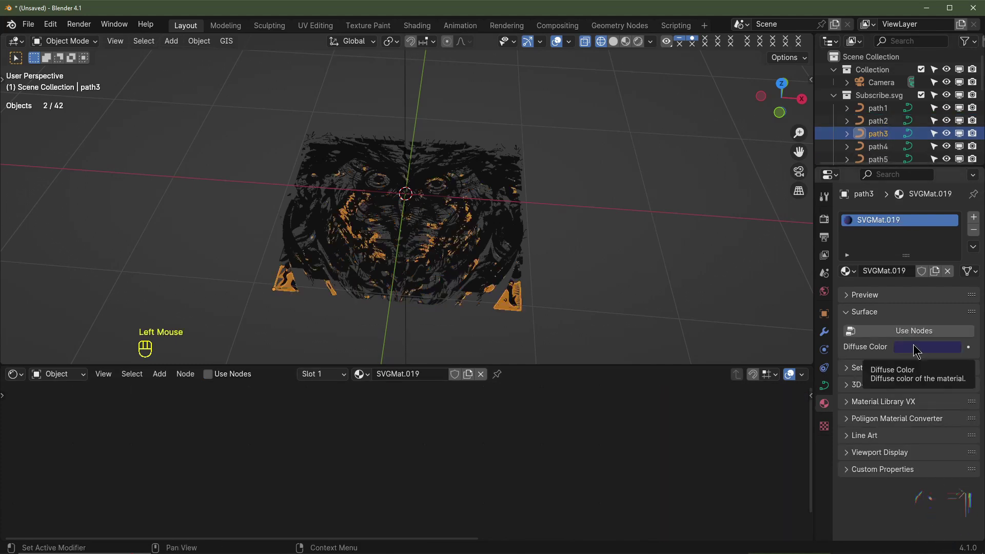
pyautogui.hotkey('ctrl', 'c')
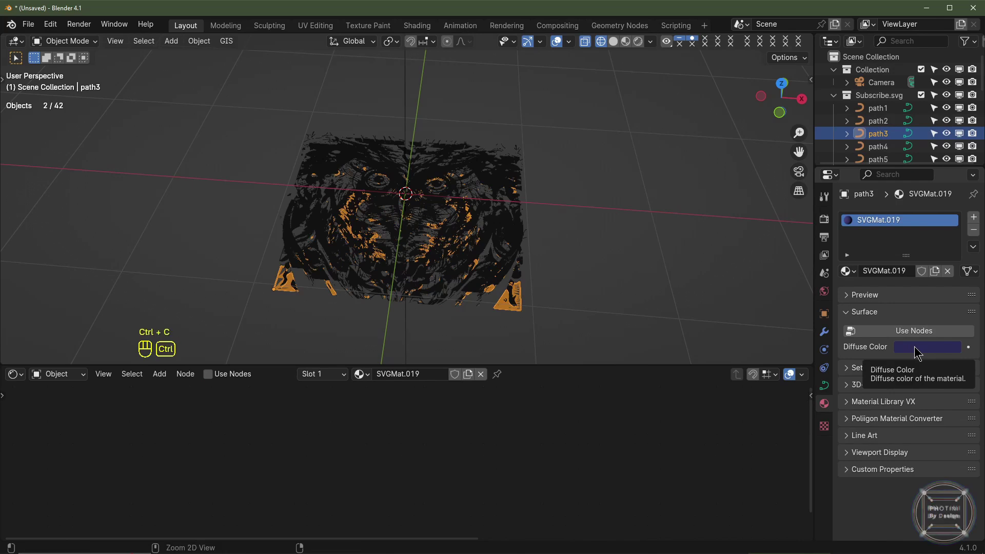
pyautogui.click(913, 331)
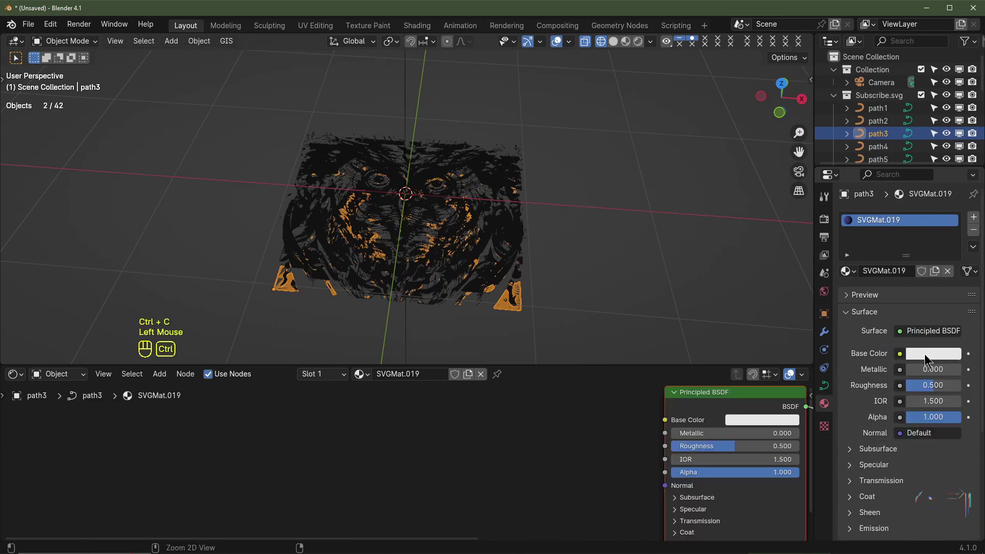
pyautogui.hotkey('ctrl', 'v')
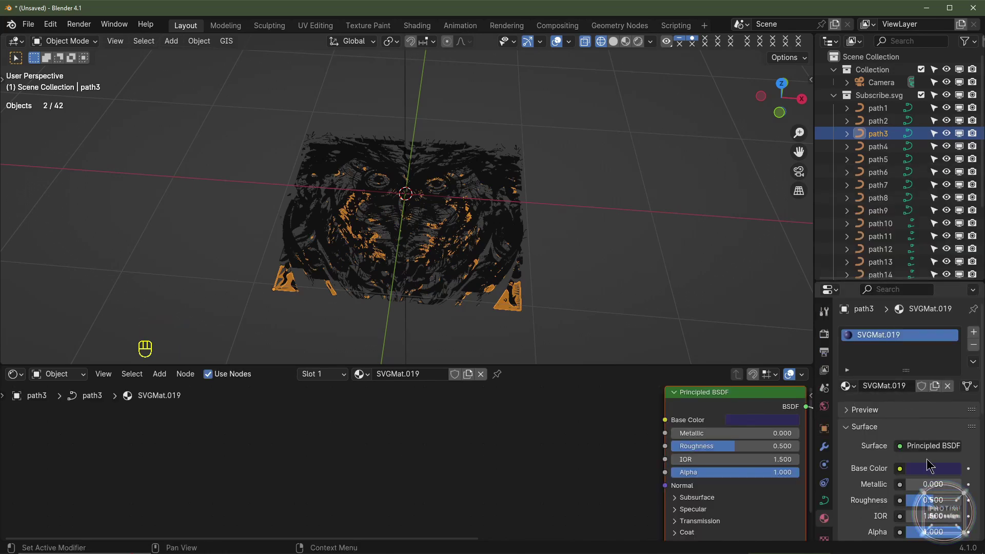
# Convert the materials of path4 through path20 to nodes, copying each layer's diffuse colour into its Principled BSDF base colour
pyautogui.click(878, 146)
pyautogui.hotkey('ctrl', 'c')
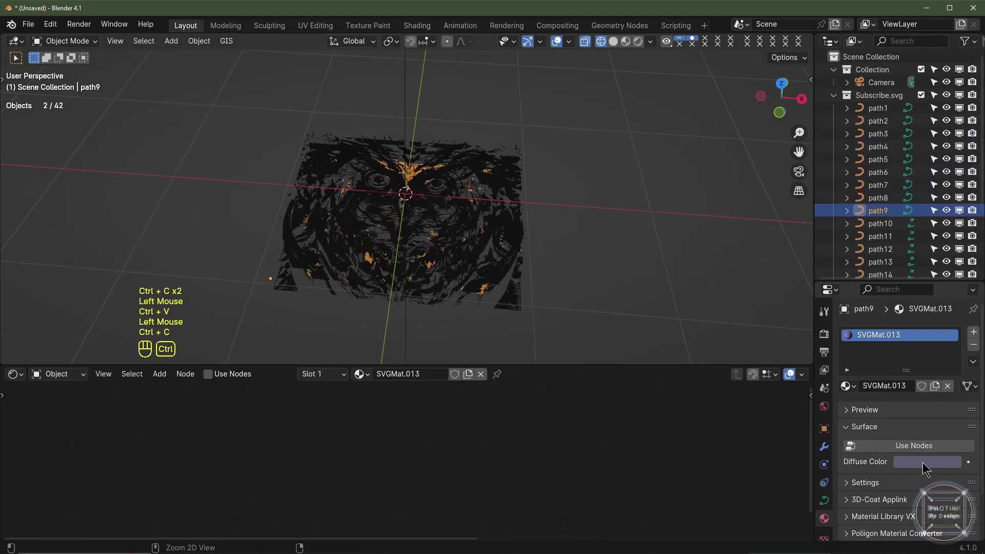
pyautogui.scroll(-2, 893, 206)
pyautogui.click(881, 197)
pyautogui.hotkey('ctrl', 'c')
pyautogui.click(880, 223)
pyautogui.hotkey('ctrl', 'v')
pyautogui.click(880, 262)
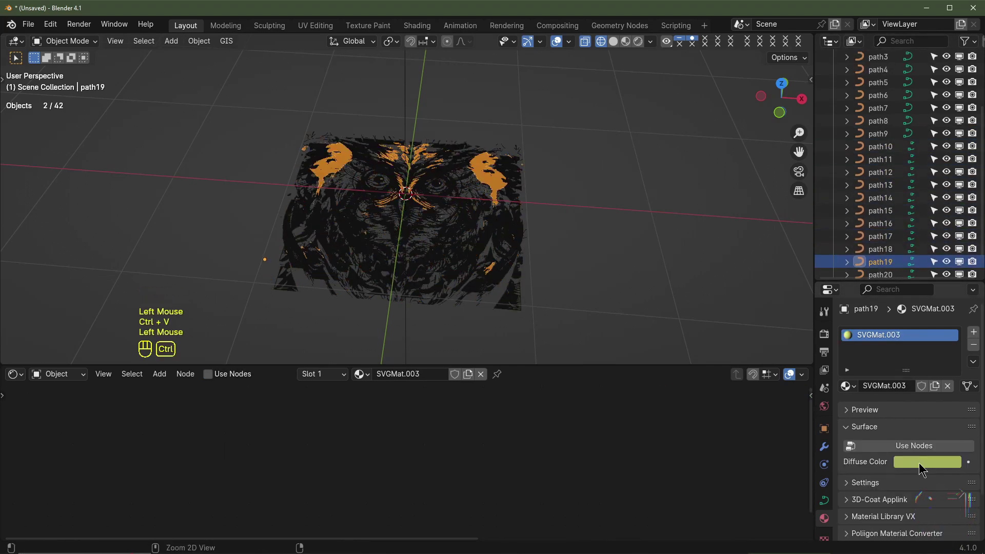
pyautogui.hotkey('ctrl', 'c')
pyautogui.scroll(-1, 892, 231)
pyautogui.click(880, 255)
pyautogui.hotkey('ctrl', 'v')
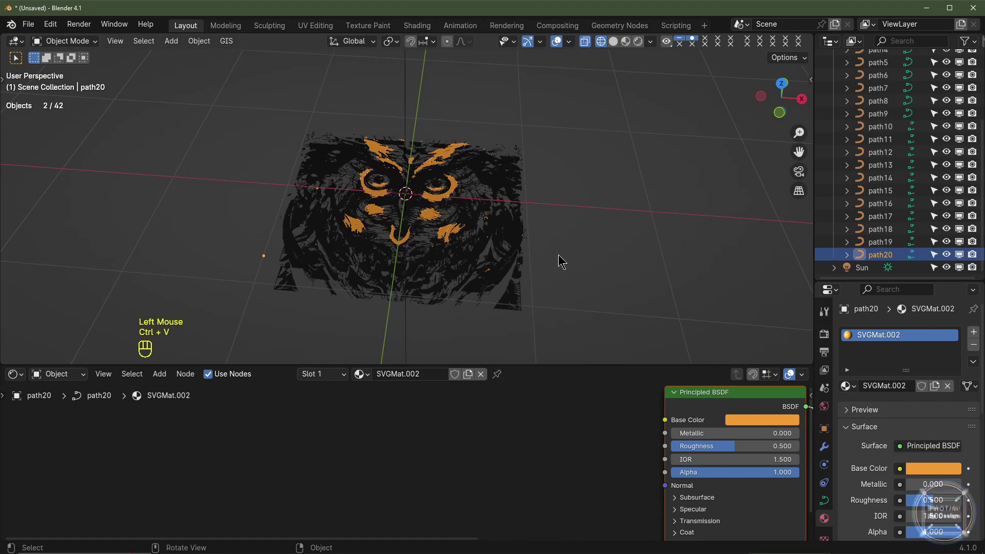
pyautogui.moveTo(721, 426); pyautogui.dragTo(577, 425, button='middle')
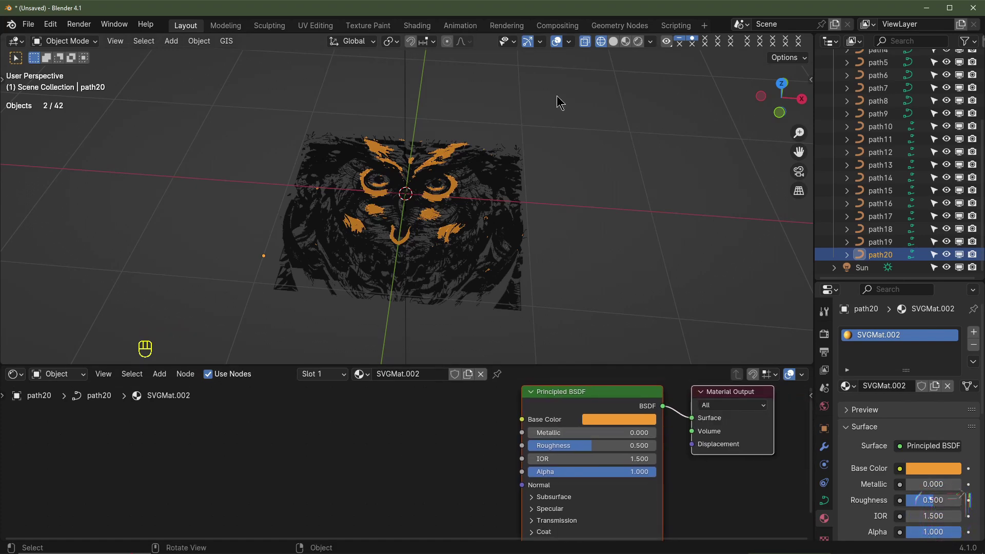
# Show the owl from the top in rendered shading with the viewport overlays hidden
pyautogui.press('KP_7')
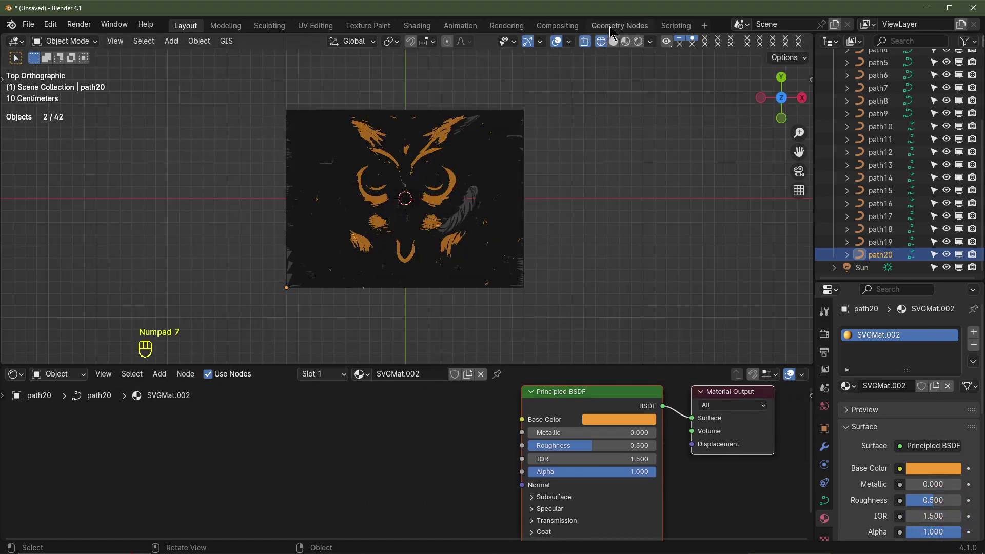
pyautogui.click(638, 41)
pyautogui.click(540, 41)
pyautogui.scroll(2, 496, 231)
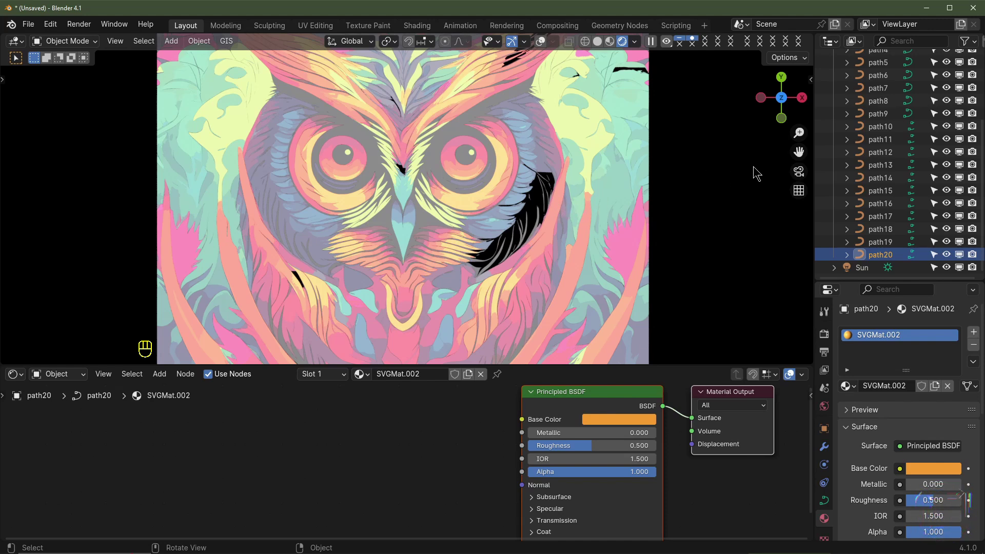
# Set the Sun light's X rotation to 70°
pyautogui.click(863, 268)
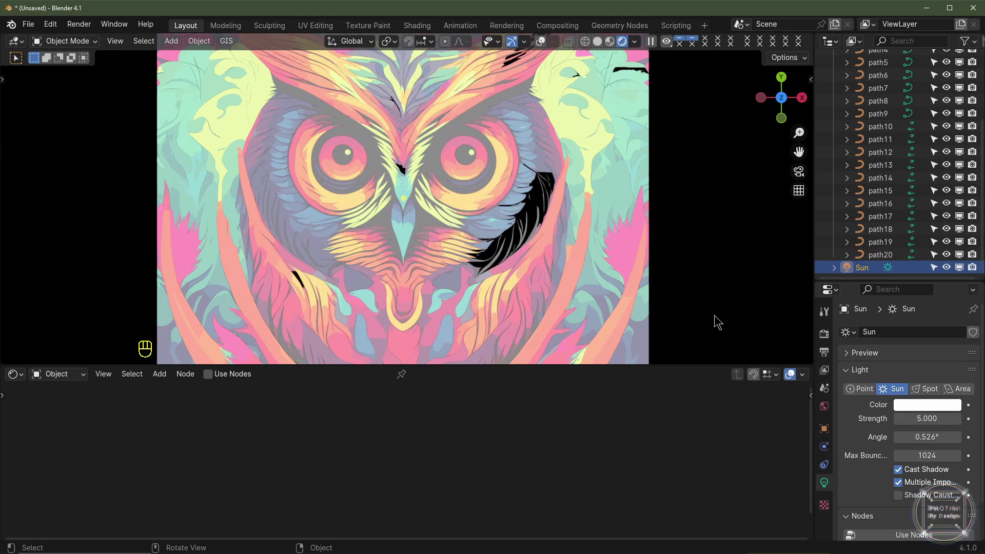
pyautogui.click(825, 429)
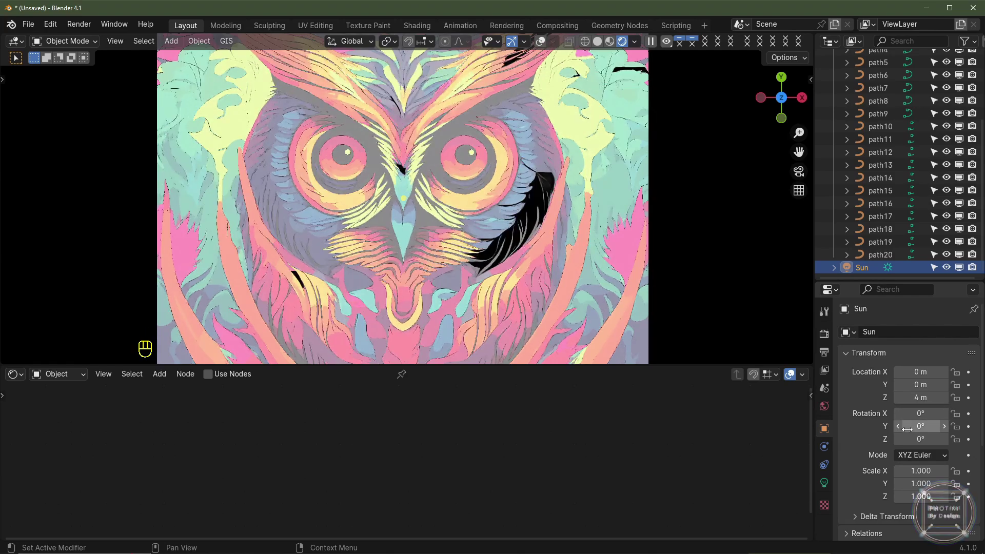
pyautogui.moveTo(909, 416); pyautogui.dragTo(981, 417)
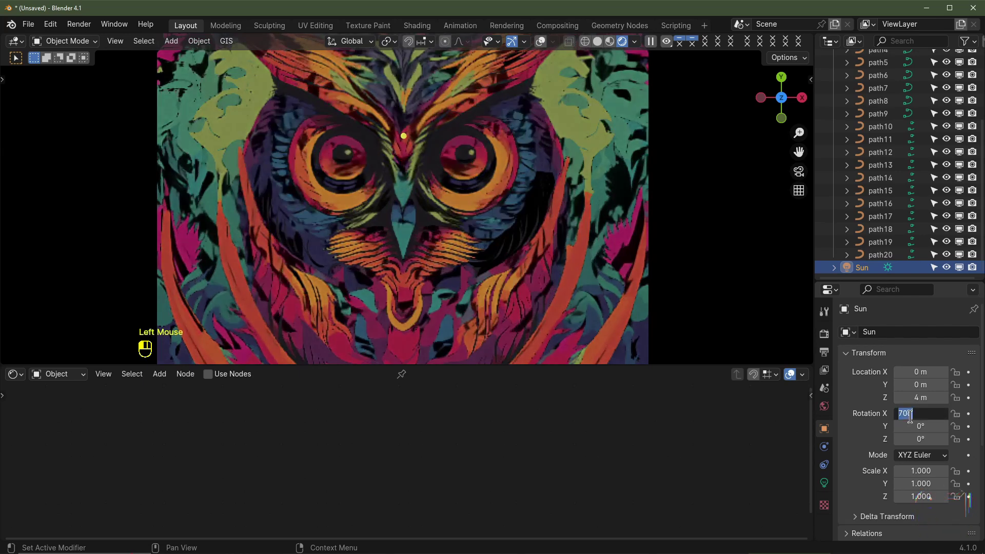
pyautogui.click(907, 415)
pyautogui.press('Return')
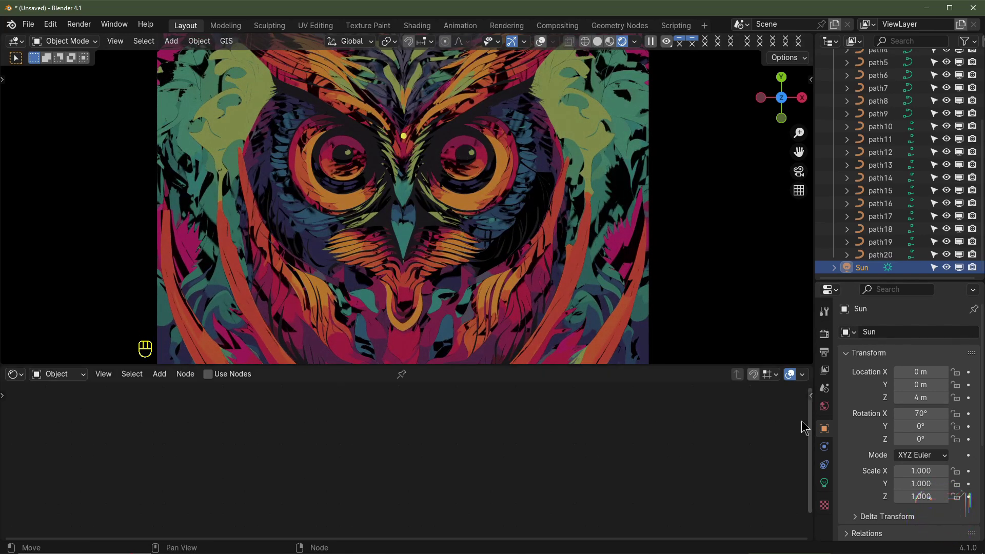
# Set the Sun light's angle to 120° to soften its shadows
pyautogui.click(824, 484)
pyautogui.scroll(-2, 890, 411)
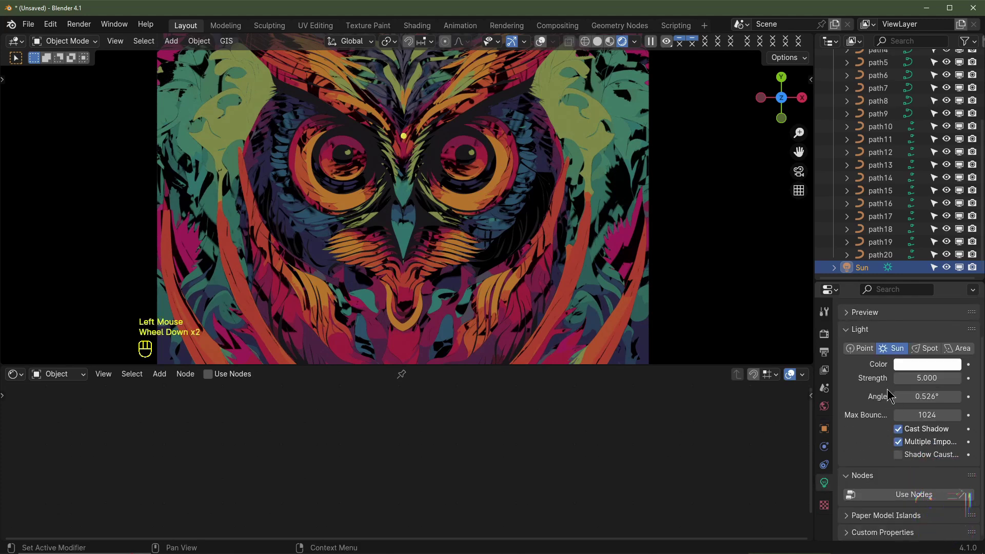
pyautogui.click(911, 395)
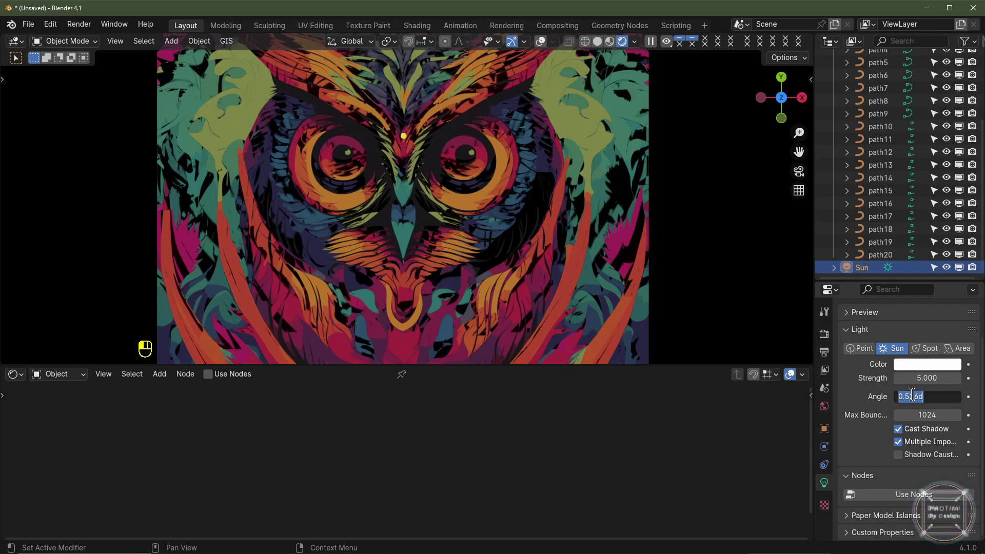
pyautogui.write('120')
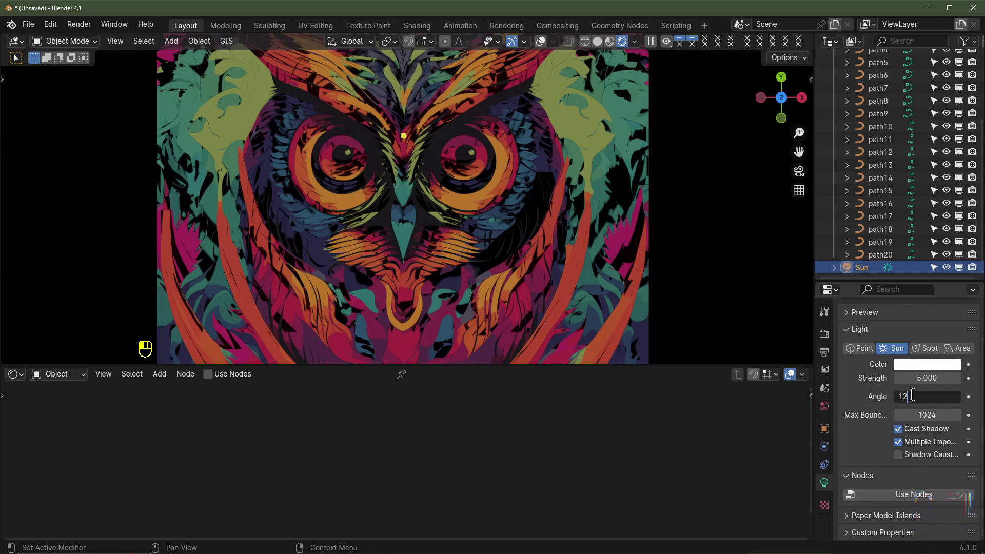
pyautogui.press('Return')
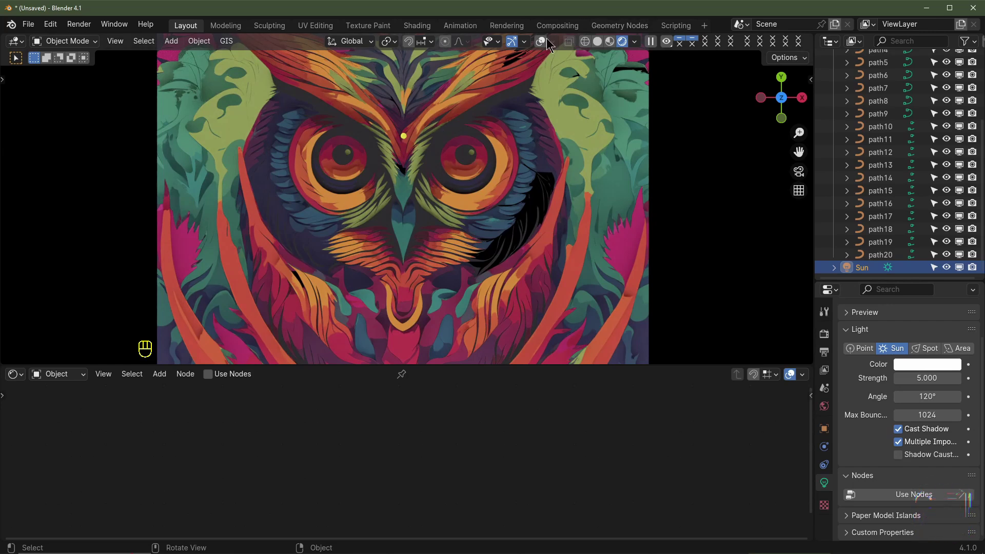
# Return to solid shading with overlays shown and add a mesh plane at the origin
pyautogui.click(597, 41)
pyautogui.scroll(-3, 503, 264)
pyautogui.moveTo(504, 264); pyautogui.dragTo(464, 197, button='middle')
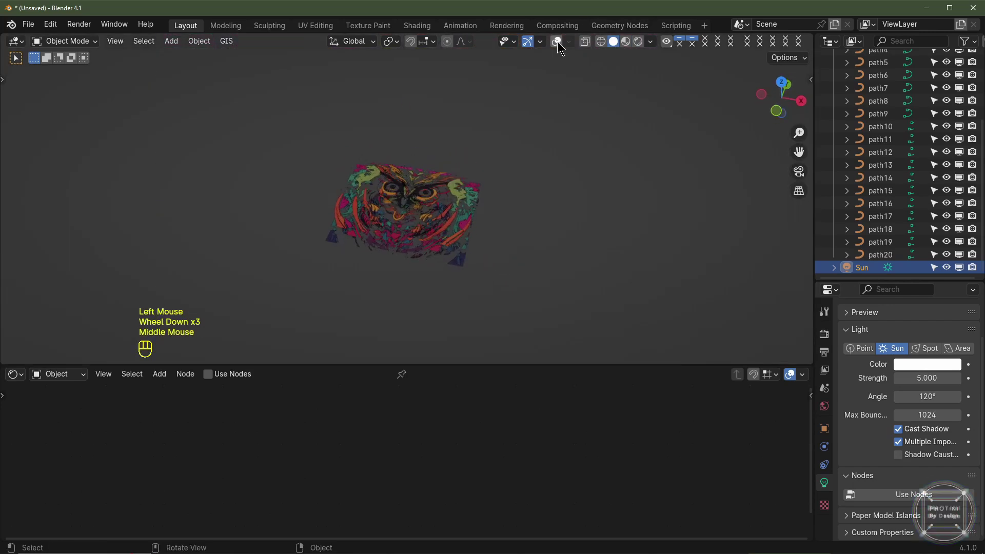
pyautogui.click(556, 41)
pyautogui.hotkey('shift', 'a')
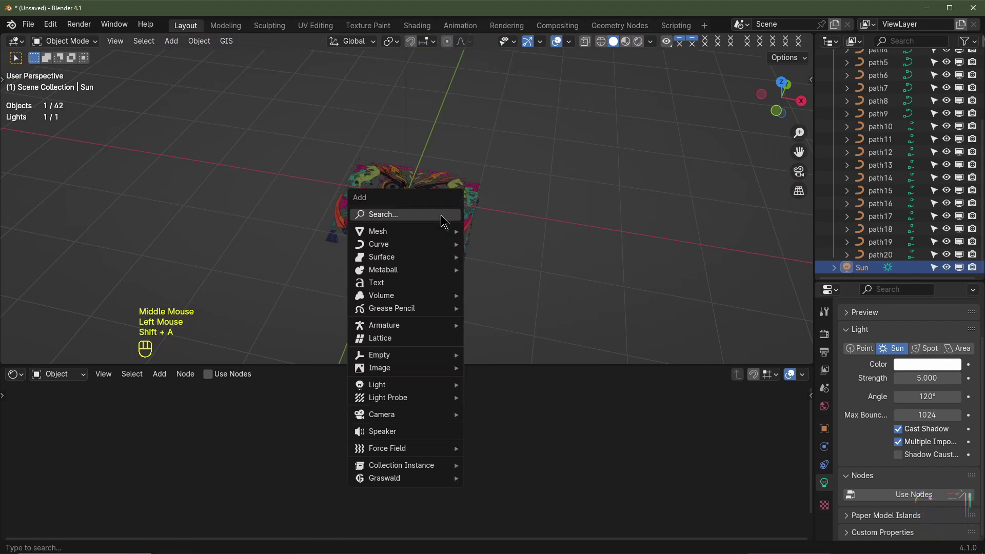
pyautogui.click(477, 231)
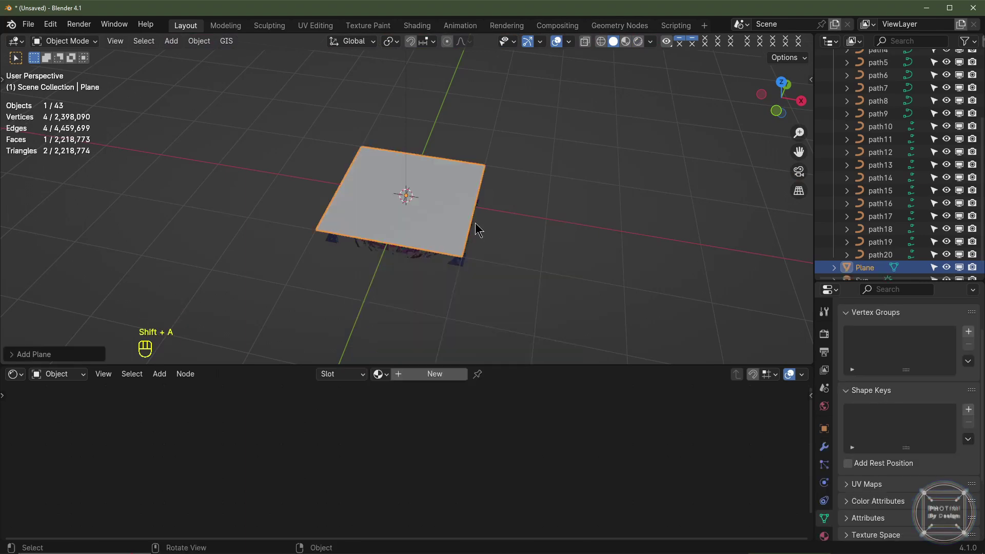
# Show the scene as wireframe from the front and move the plane straight down along Z to just below the lowest owl layer
pyautogui.click(601, 42)
pyautogui.press('KP_1')
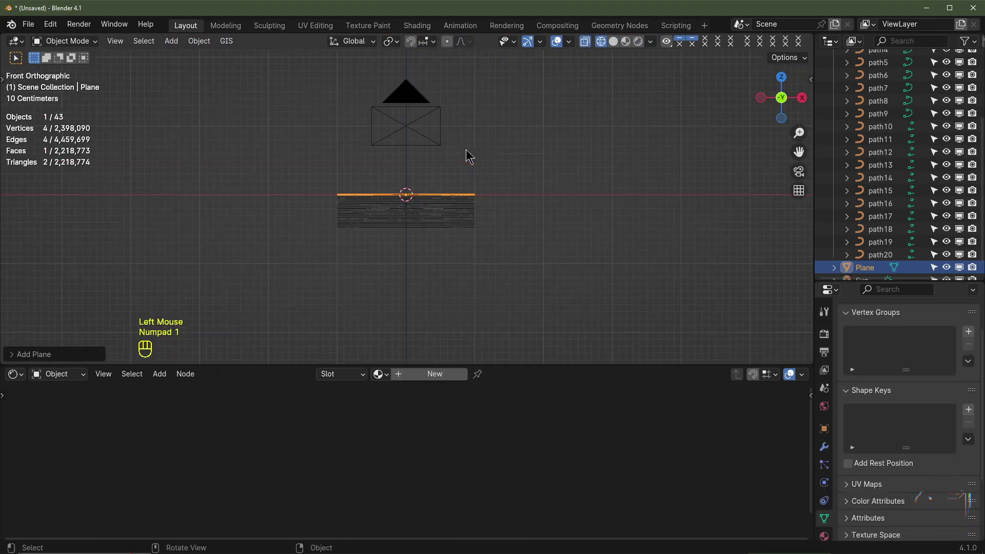
pyautogui.scroll(3, 451, 187)
pyautogui.press('g')
pyautogui.press('z')
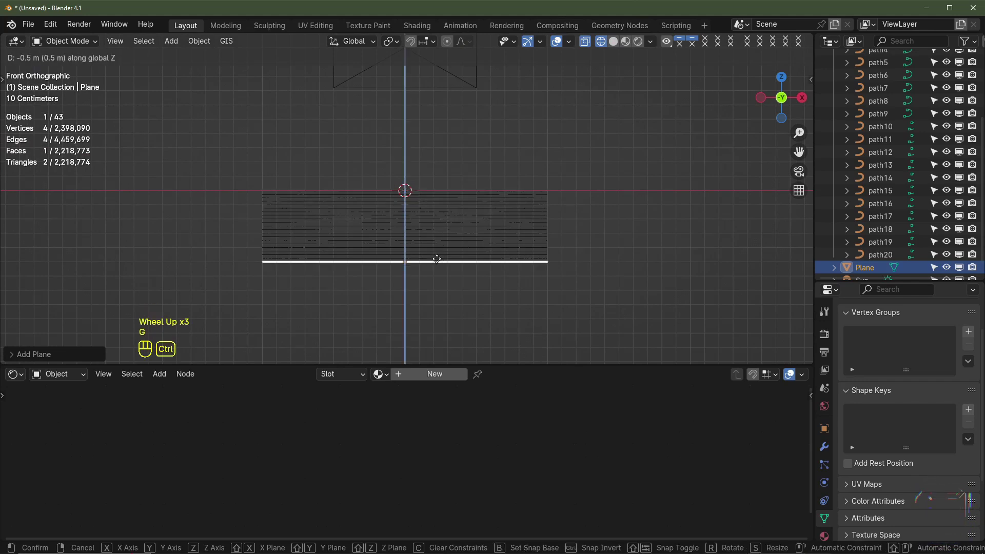
pyautogui.click(436, 276)
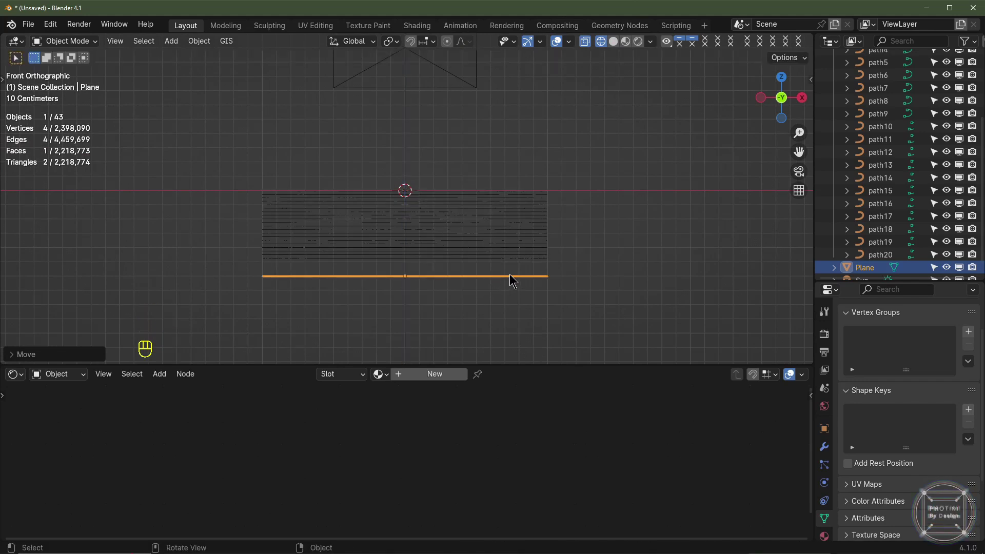
# Scale the backing plane by a factor of 2 and apply its scale
pyautogui.write('s2')
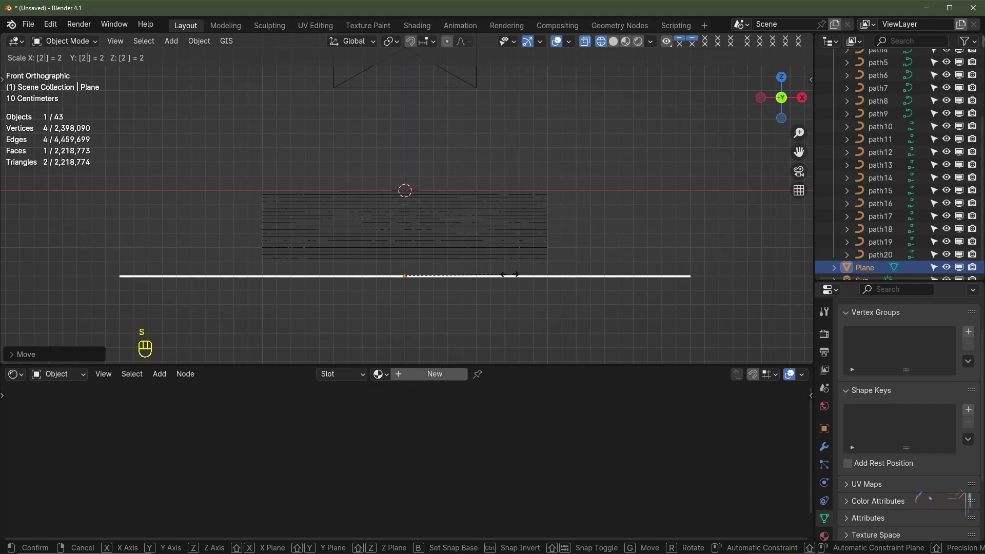
pyautogui.click(510, 274)
pyautogui.hotkey('ctrl', 'a')
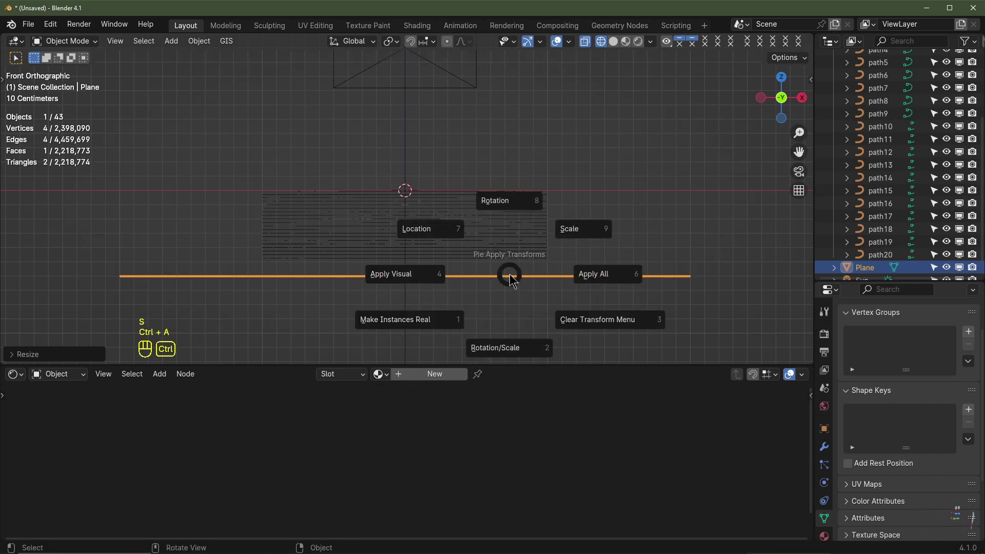
pyautogui.click(566, 234)
# Give the plane a new material with a black base color and a roughness of 1.000
pyautogui.click(433, 375)
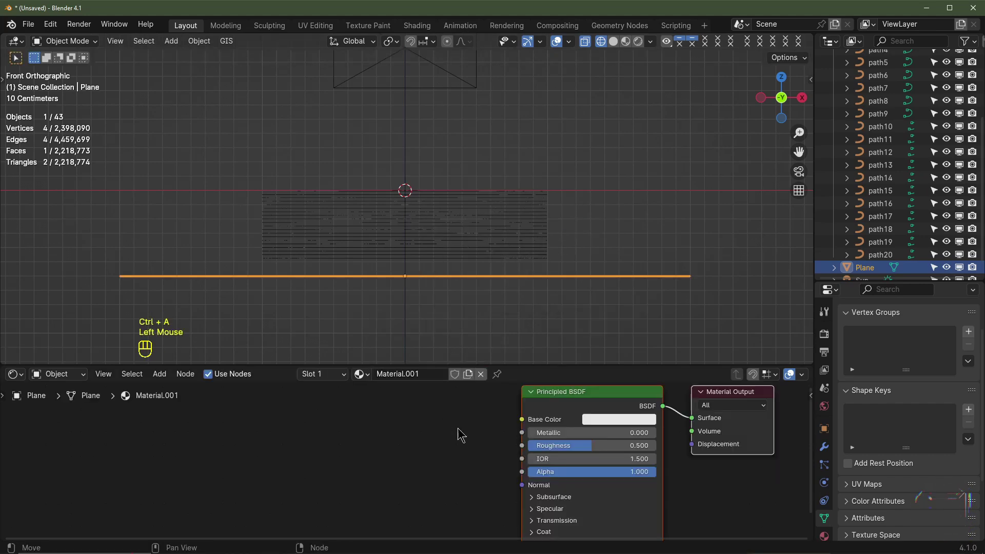
pyautogui.click(605, 417)
pyautogui.moveTo(604, 417); pyautogui.dragTo(655, 445)
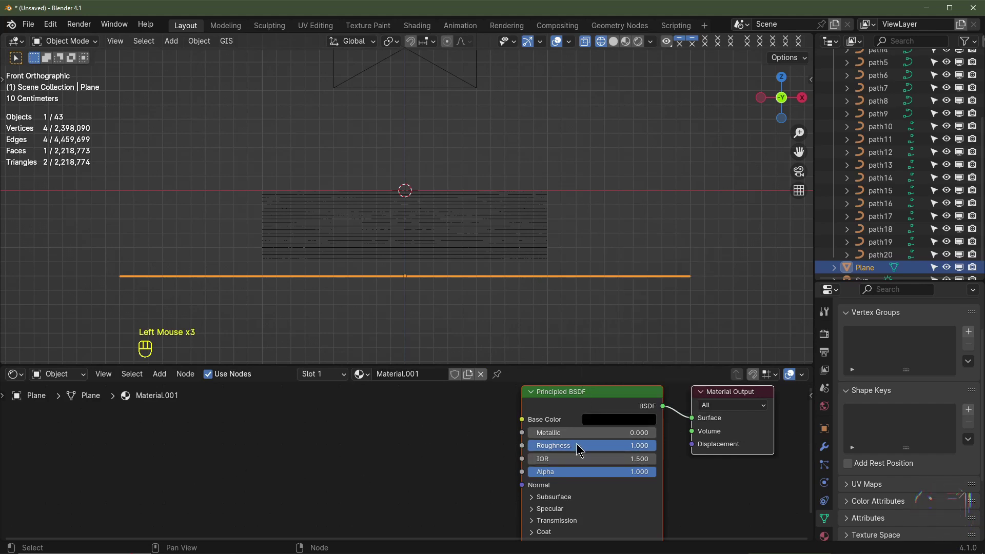
# Align the camera to the top view so it looks straight down on the owl
pyautogui.hotkey('ctrl', 'z')
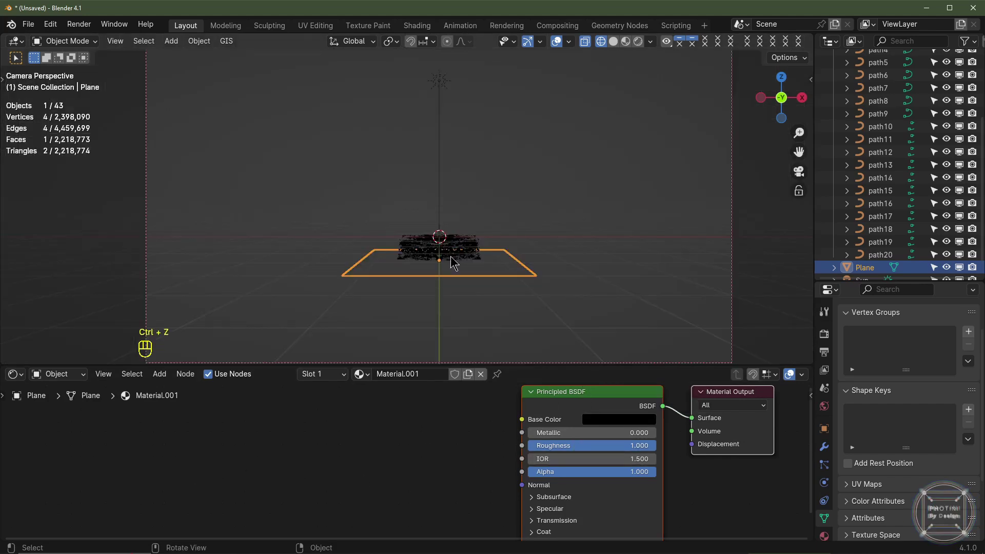
pyautogui.press('KP_7')
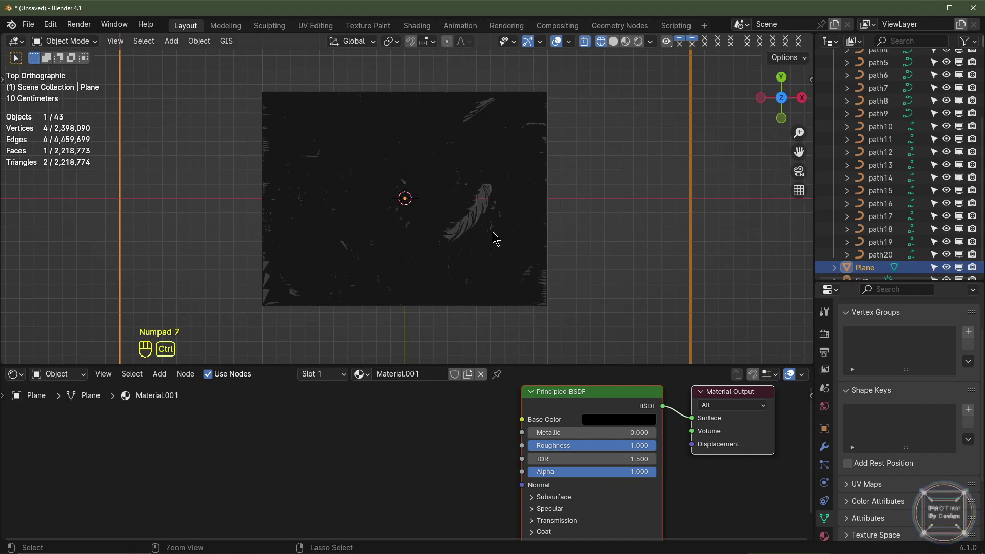
pyautogui.press('ctrl+alt+KP_0')
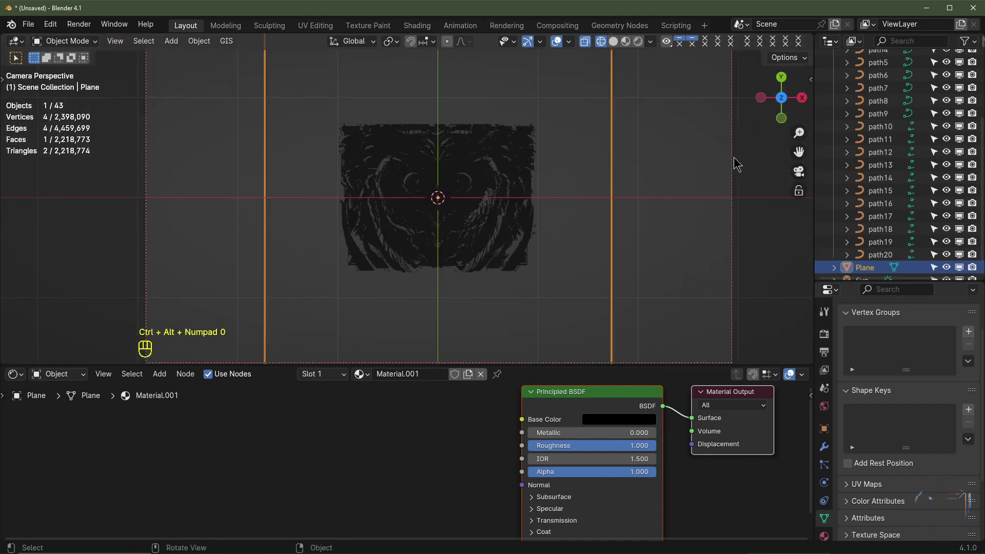
pyautogui.scroll(-2, 575, 173)
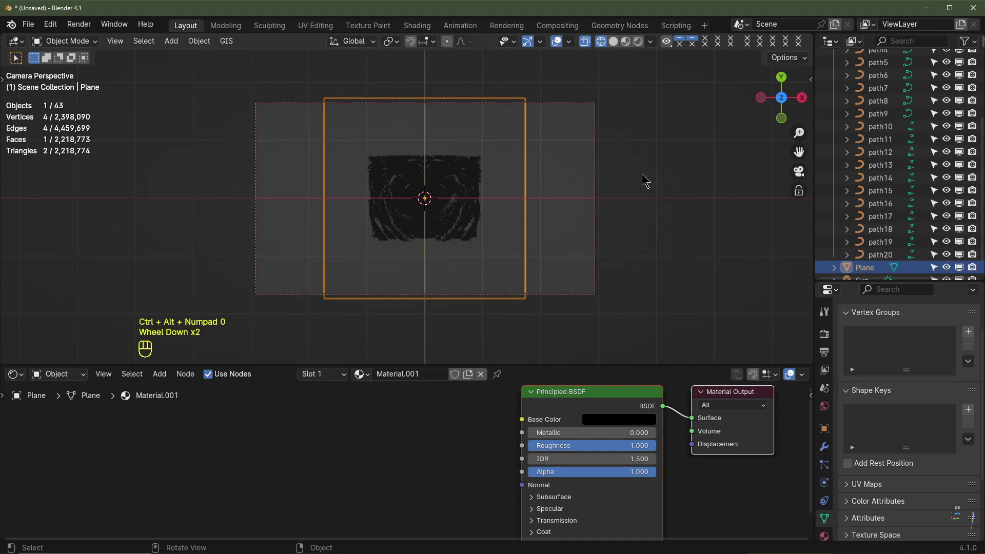
# Set the camera's location to X 0 m, Y 0 m and Z 8 m
pyautogui.click(626, 160)
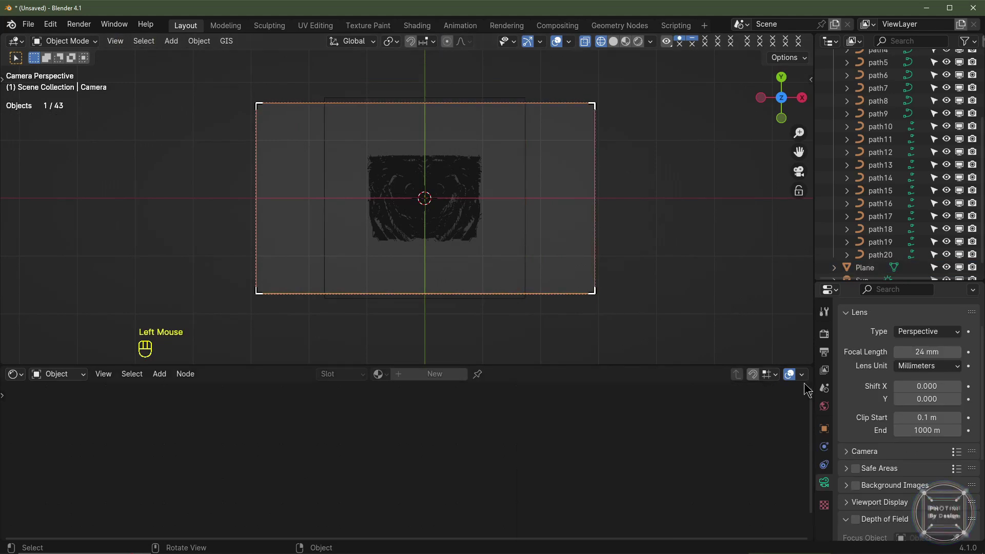
pyautogui.click(825, 429)
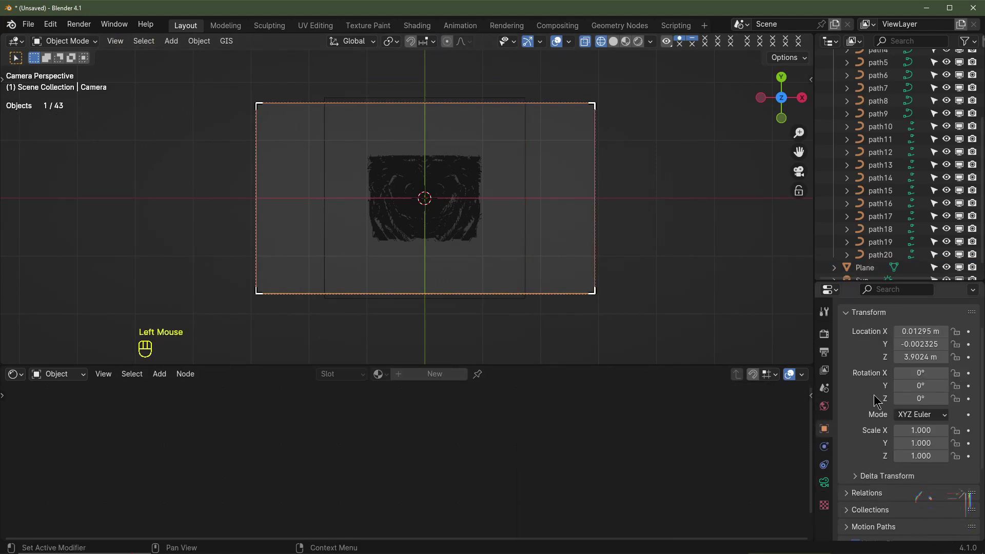
pyautogui.doubleClick(919, 330)
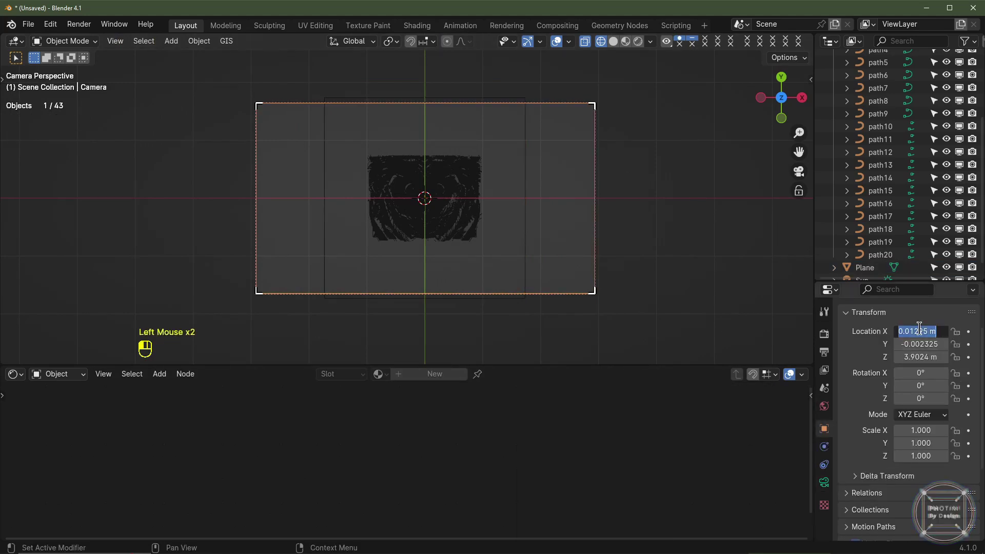
pyautogui.write('0')
pyautogui.press('Tab')
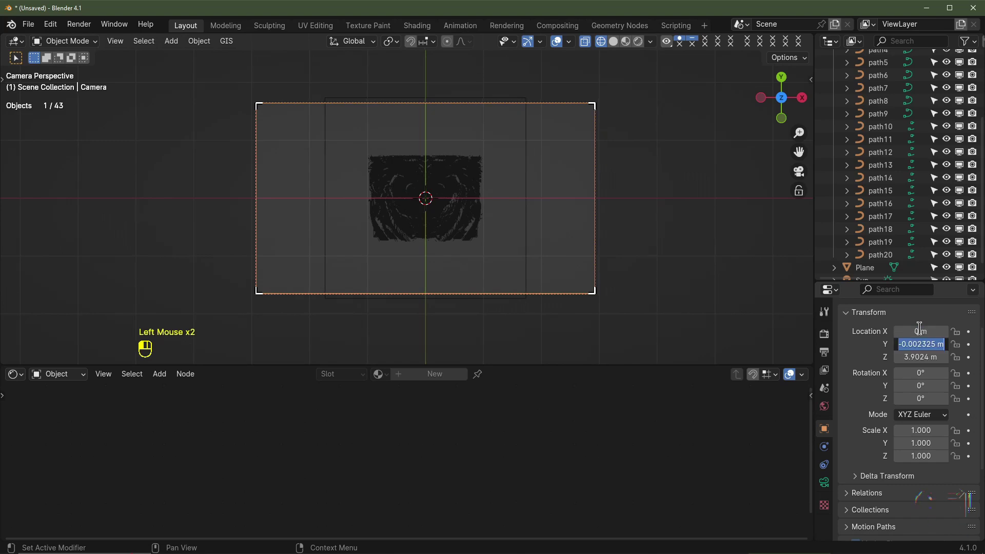
pyautogui.write('0')
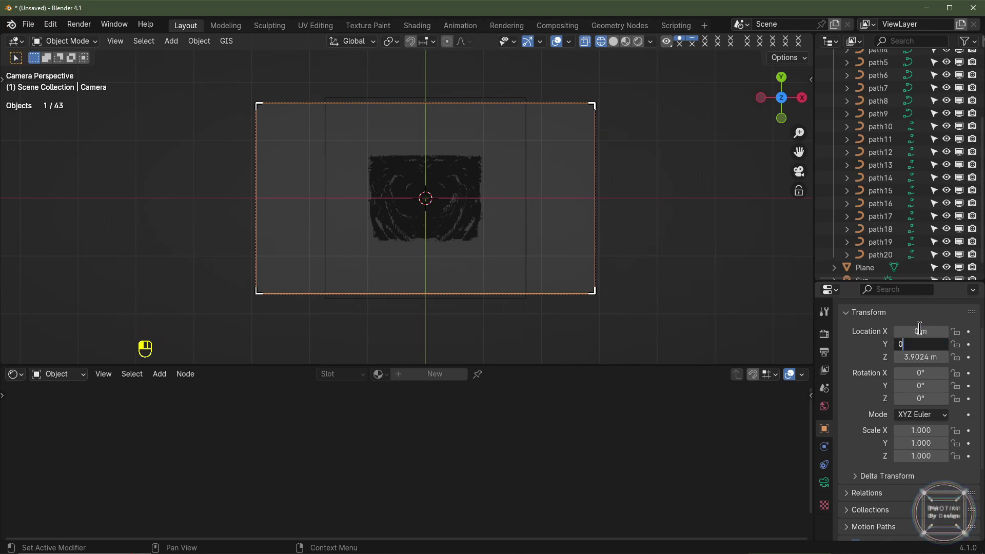
pyautogui.press('Tab')
pyautogui.write('8')
pyautogui.press('Return')
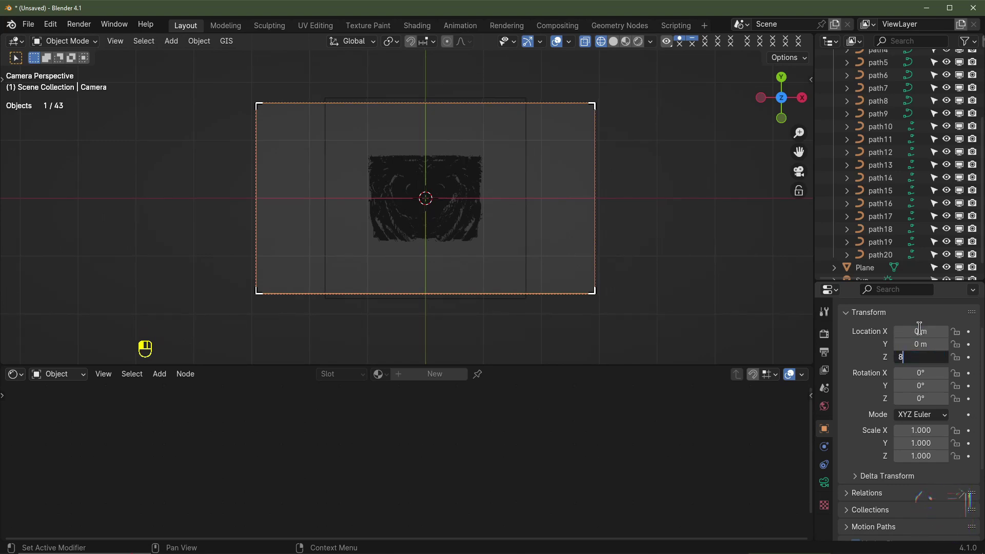
# Set the camera's focal length to 170 mm and display the camera view in material preview shading
pyautogui.click(824, 482)
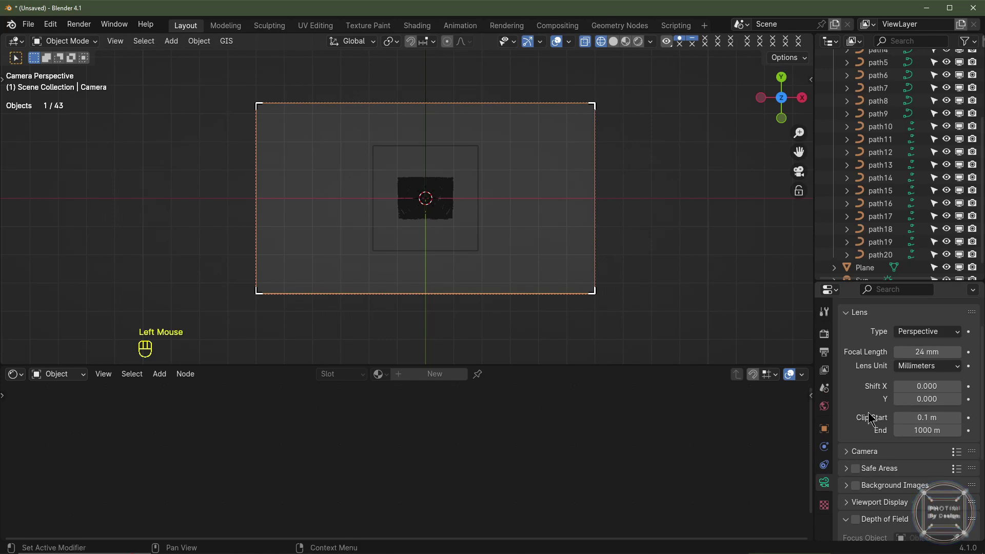
pyautogui.moveTo(926, 352)
pyautogui.mouseDown()
pyautogui.moveTo(983, 352)
pyautogui.moveTo(920, 351)
pyautogui.mouseUp()
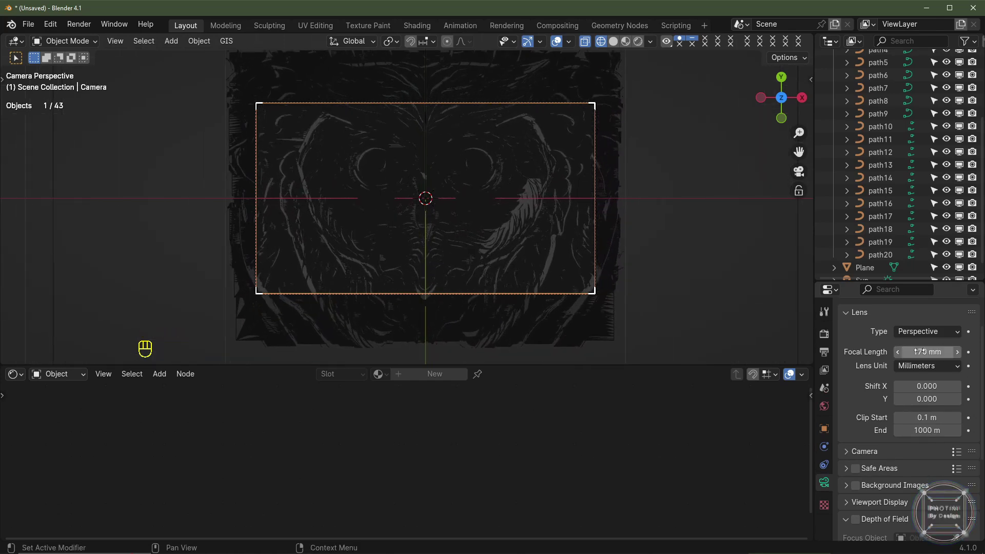
pyautogui.click(638, 41)
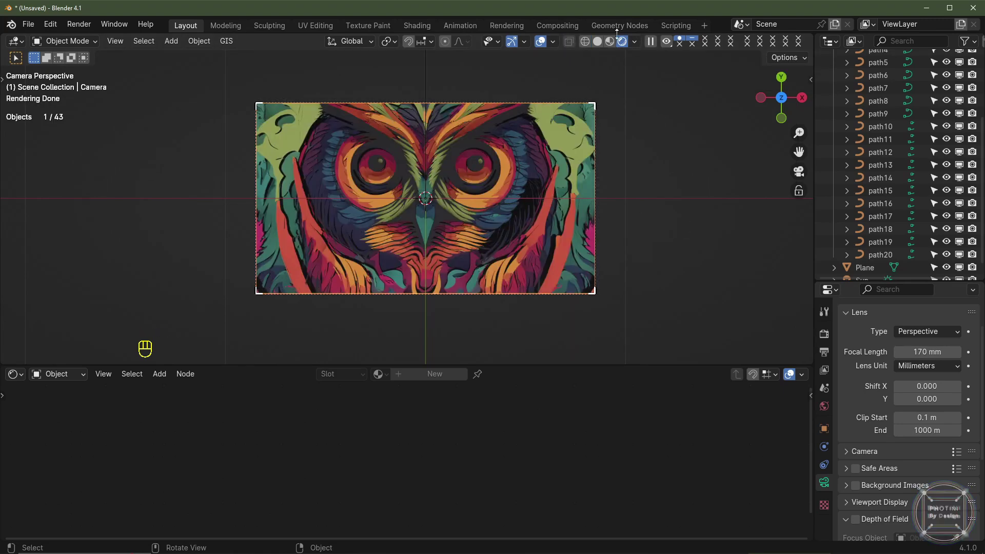
pyautogui.click(611, 43)
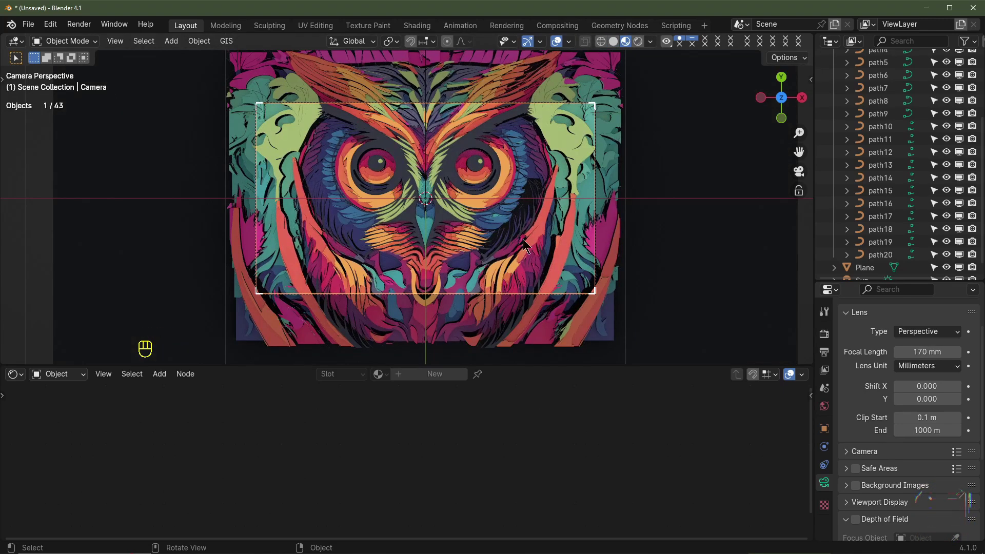
# Collapse the Subscribe.svg collection, expand Collection to reveal the camera, and show the camera's transform values
pyautogui.scroll(5, 838, 119)
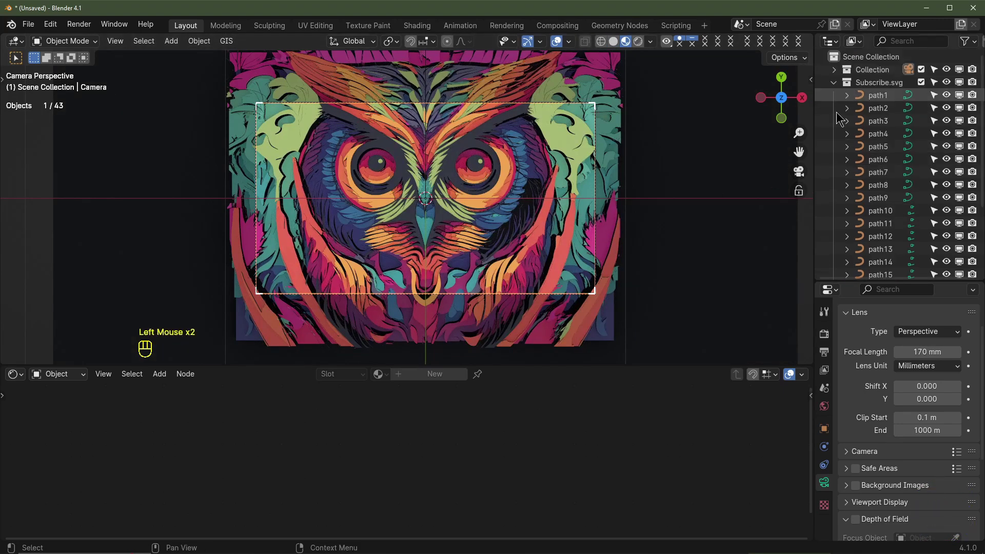
pyautogui.click(833, 83)
pyautogui.click(834, 70)
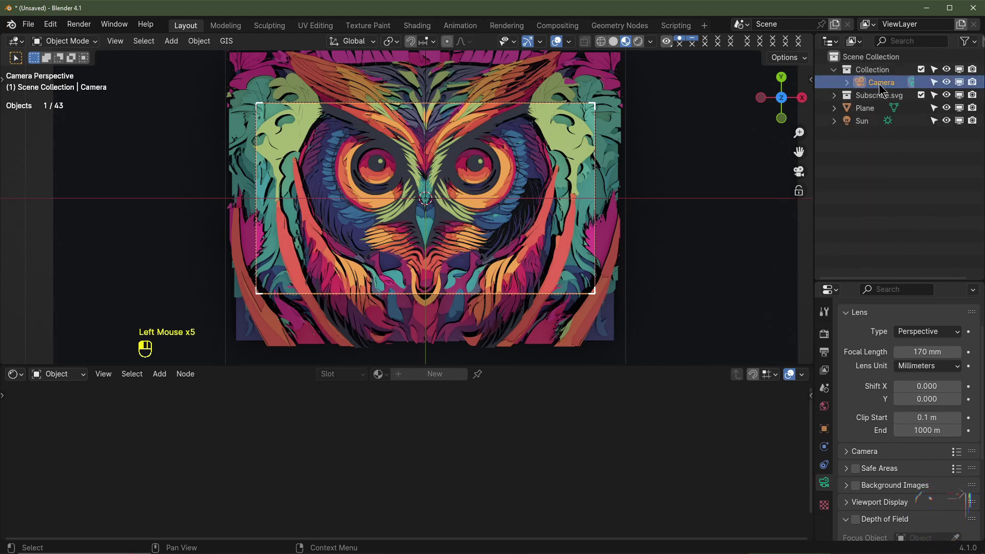
pyautogui.click(823, 428)
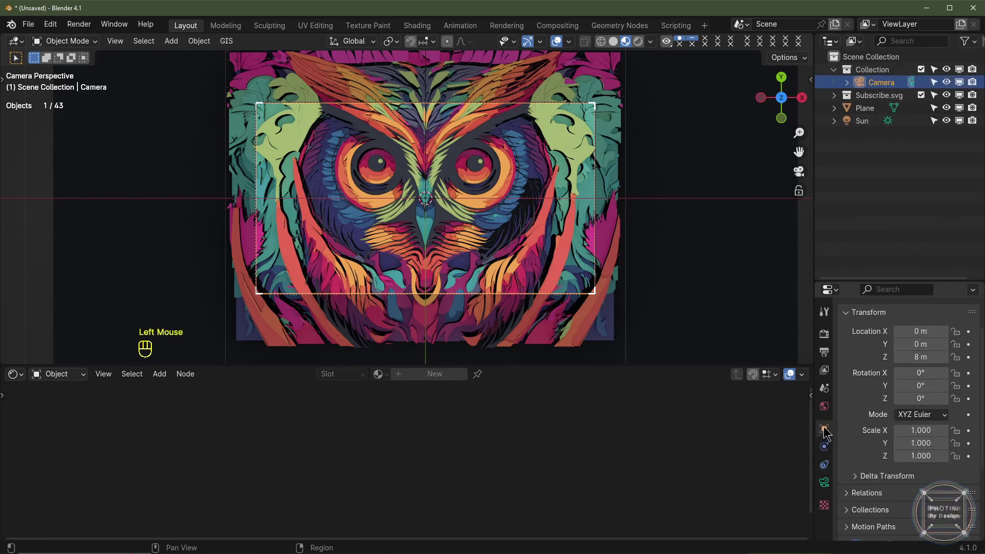
# Turn the Shader Editor area into a Timeline and shrink it to enlarge the 3D view
pyautogui.click(15, 375)
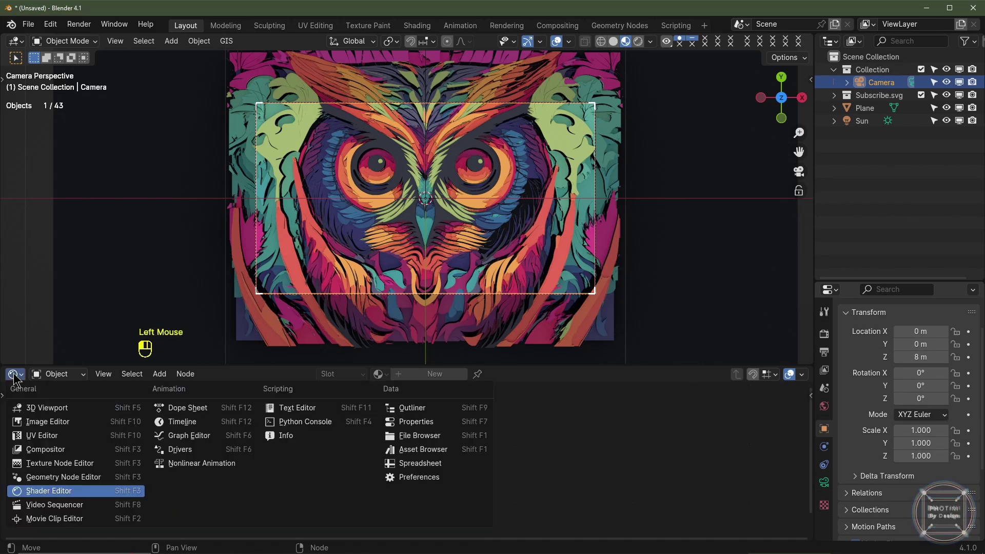
pyautogui.click(187, 422)
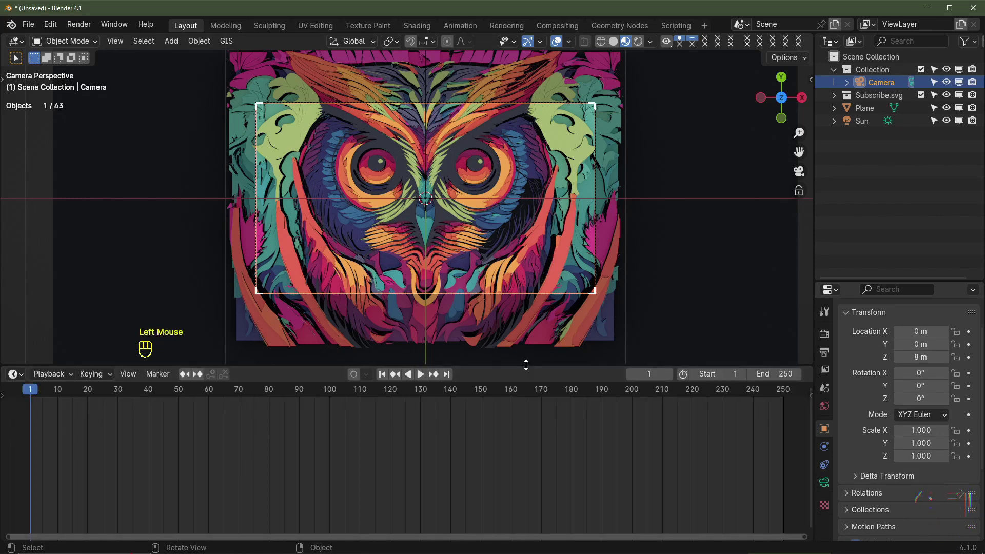
pyautogui.moveTo(526, 365); pyautogui.dragTo(527, 435)
# Set the animation's end frame to 480 and fit the whole frame range in the Timeline
pyautogui.click(783, 443)
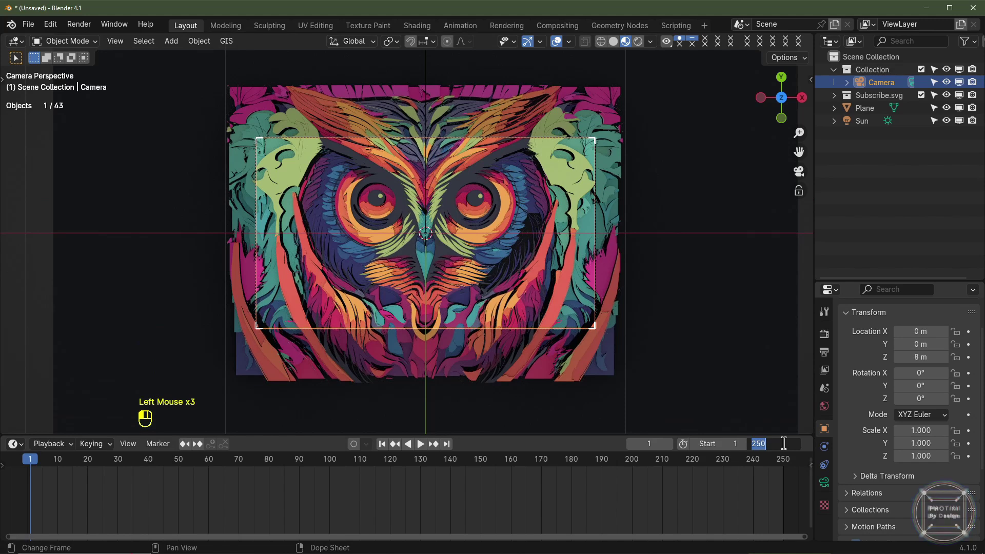
pyautogui.press('Return')
pyautogui.scroll(-2, 571, 501)
pyautogui.middleClick(571, 501)
pyautogui.scroll(-2, 572, 501)
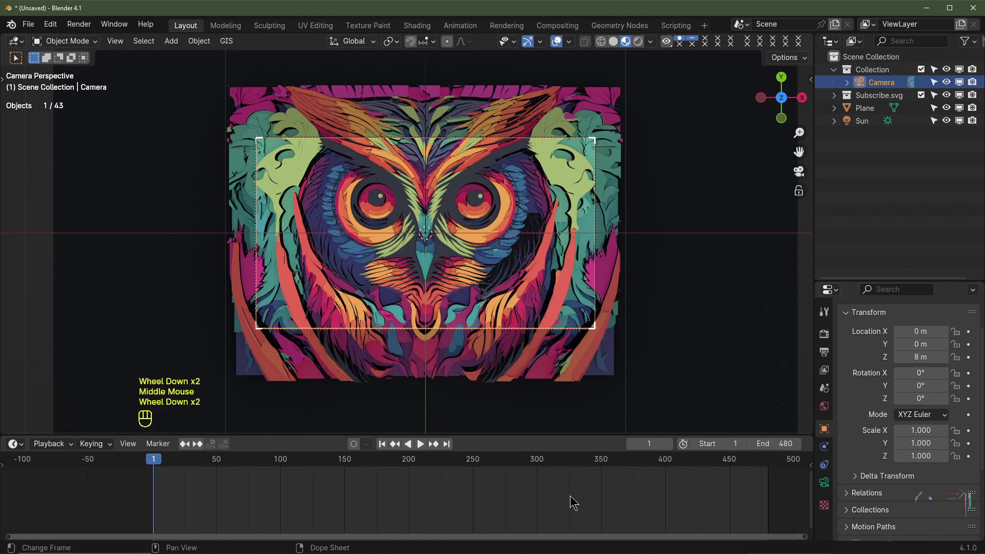
pyautogui.moveTo(607, 506); pyautogui.dragTo(572, 506, button='middle')
pyautogui.scroll(1, 571, 506)
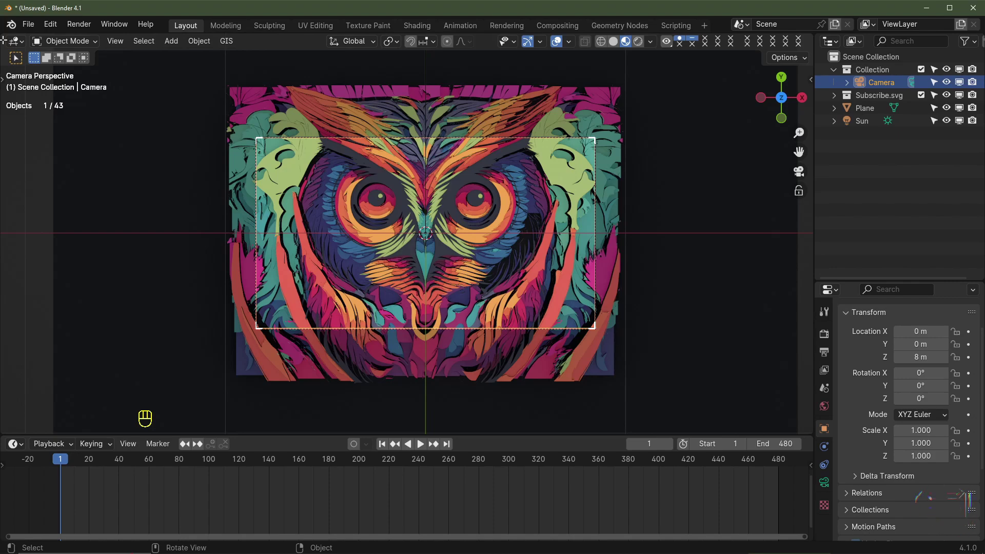
# Split the 3D viewport in two, make the new area a Graph Editor and widen it
pyautogui.moveTo(3, 40); pyautogui.dragTo(327, 57)
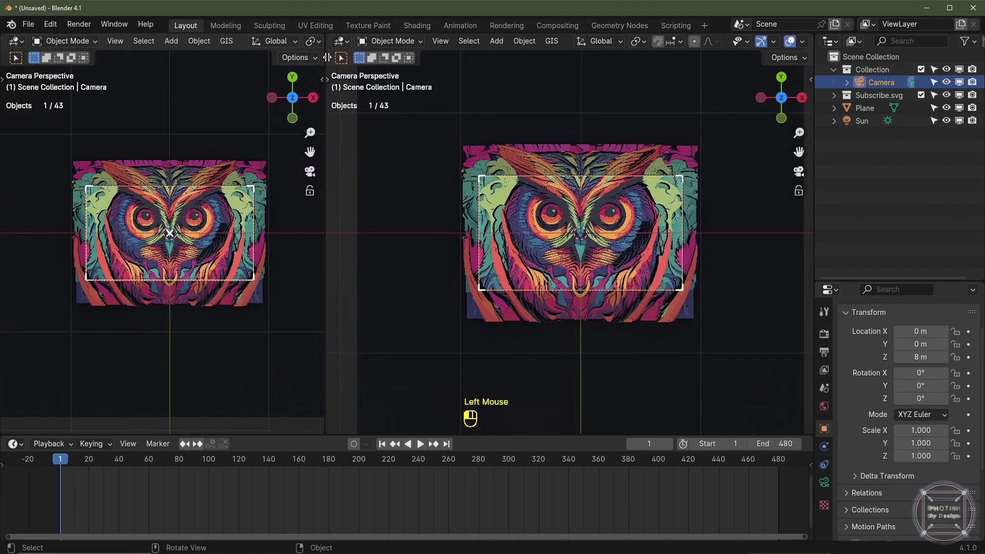
pyautogui.click(15, 41)
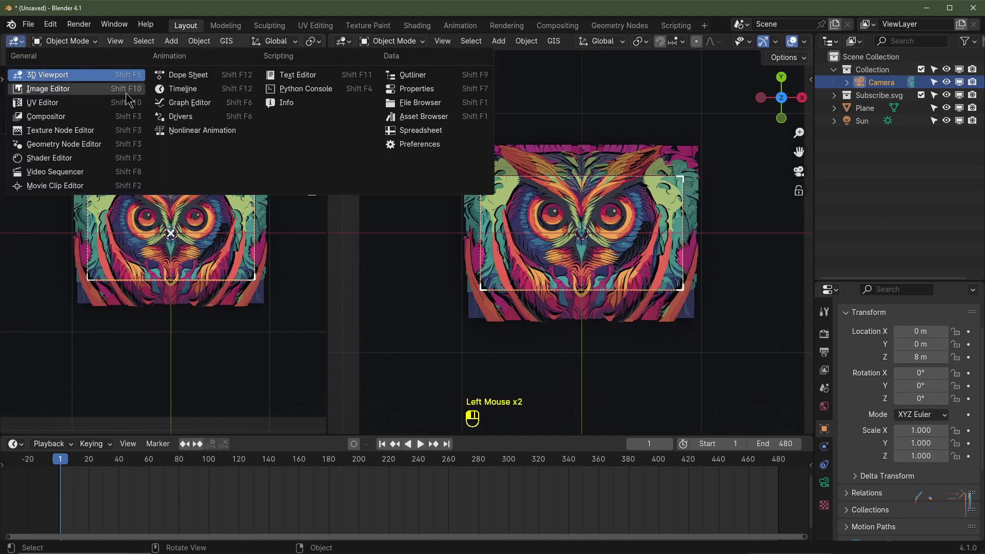
pyautogui.click(181, 102)
pyautogui.moveTo(329, 128); pyautogui.dragTo(414, 135)
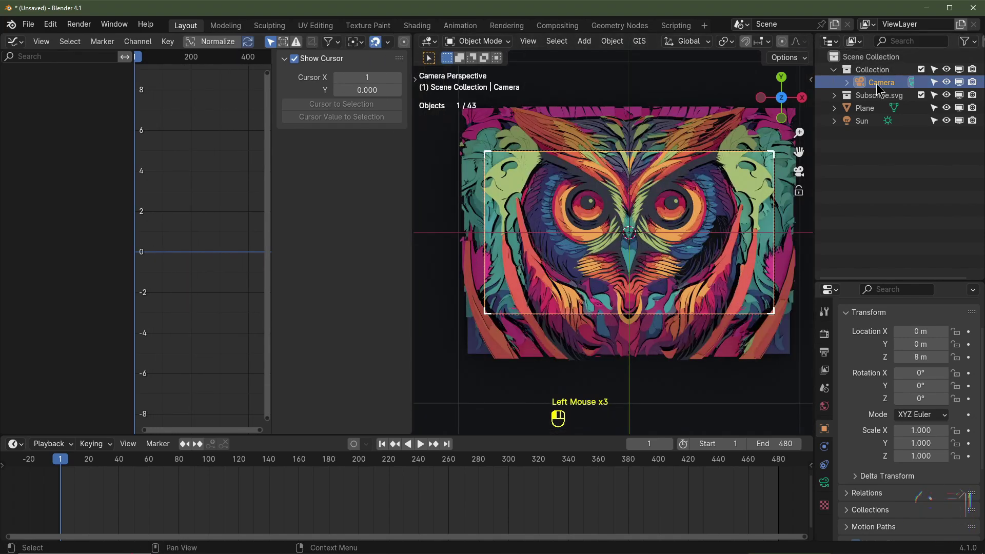
# Keyframe the camera's X and Y location at frame 1
pyautogui.click(382, 444)
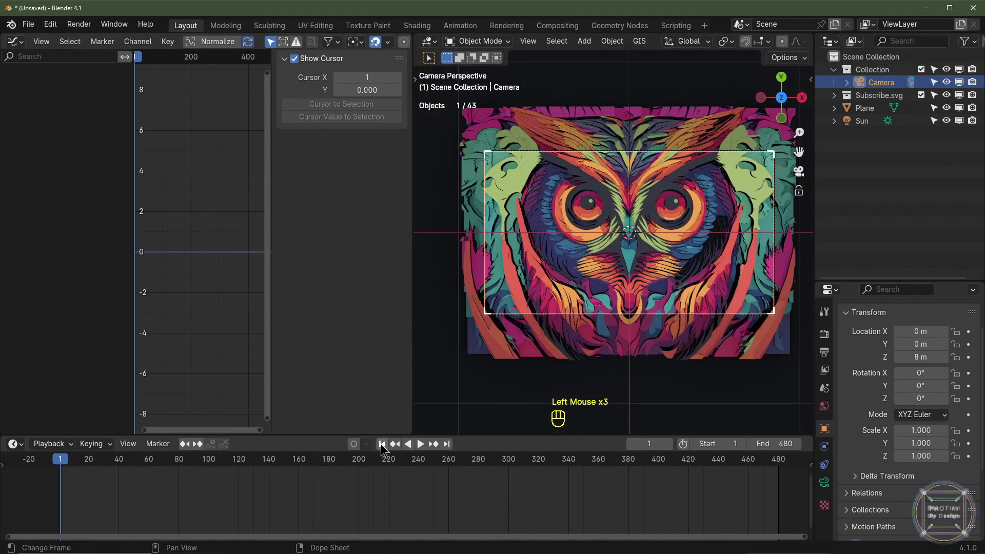
pyautogui.click(968, 332)
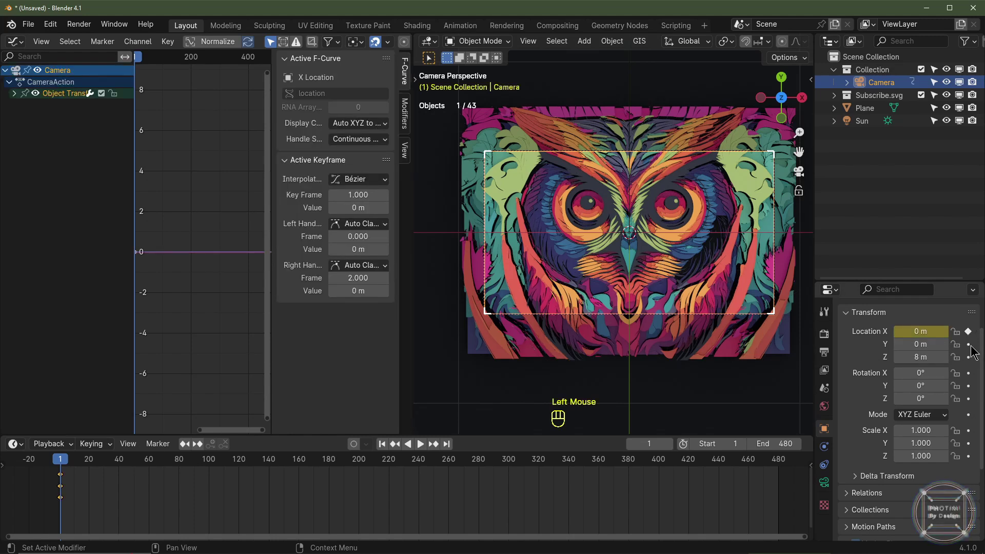
pyautogui.click(969, 344)
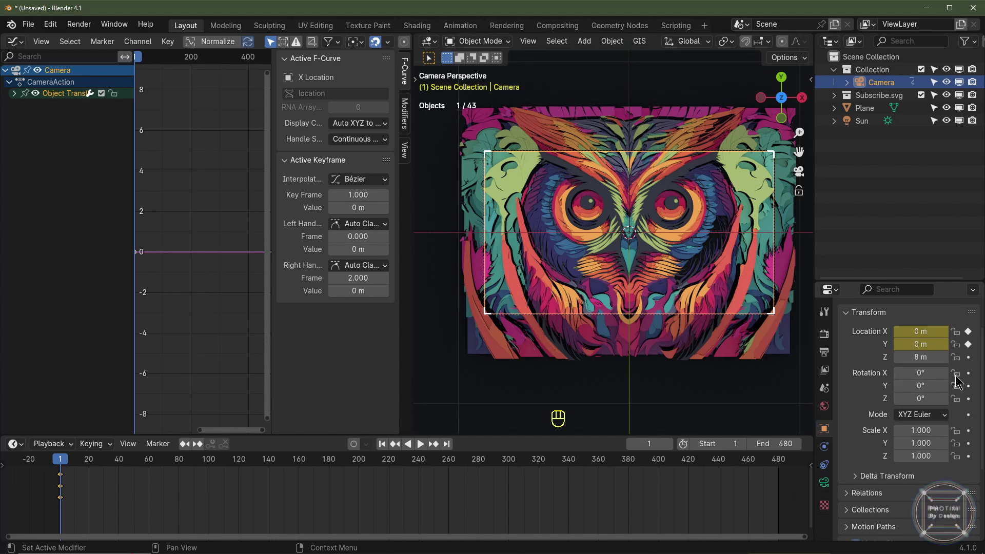
# Keyframe the camera's X and Y rotation at frame 1
pyautogui.click(968, 374)
pyautogui.click(967, 381)
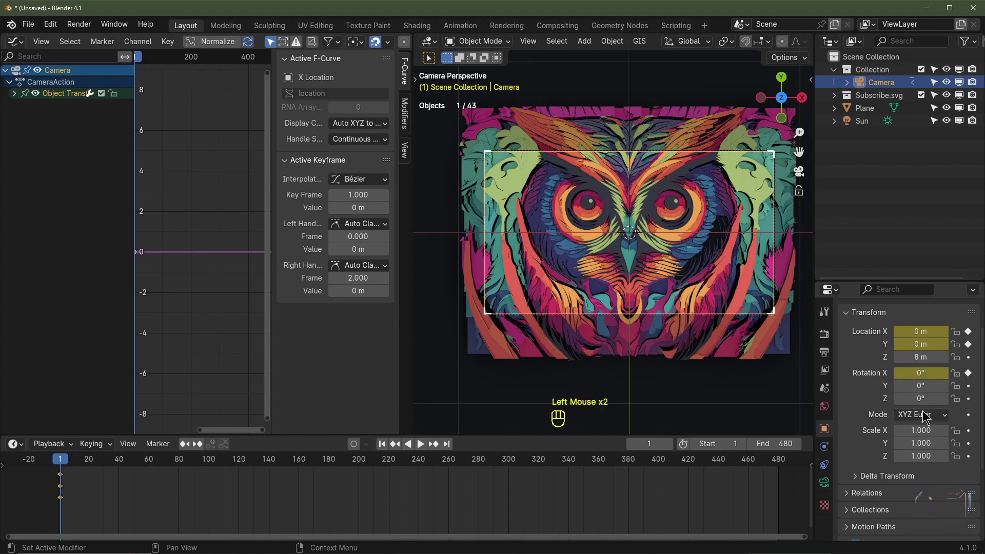
pyautogui.click(968, 386)
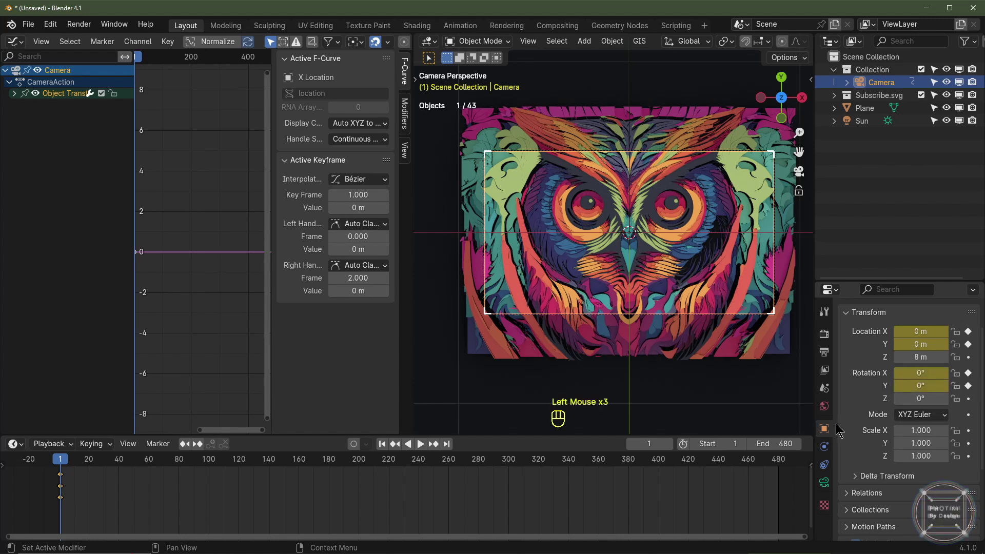
# Add a Noise modifier to the camera's X Location curve and preview the motion
pyautogui.click(14, 94)
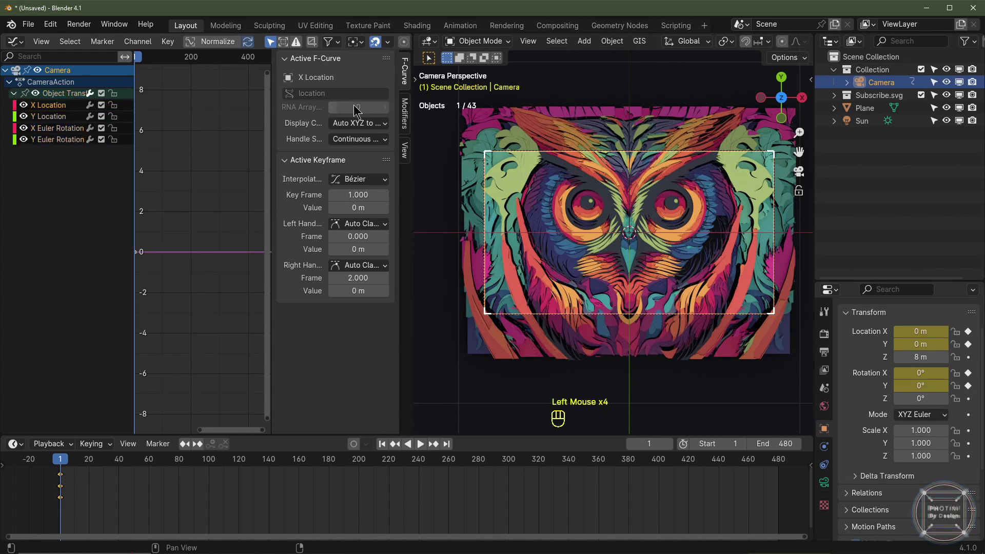
pyautogui.click(405, 114)
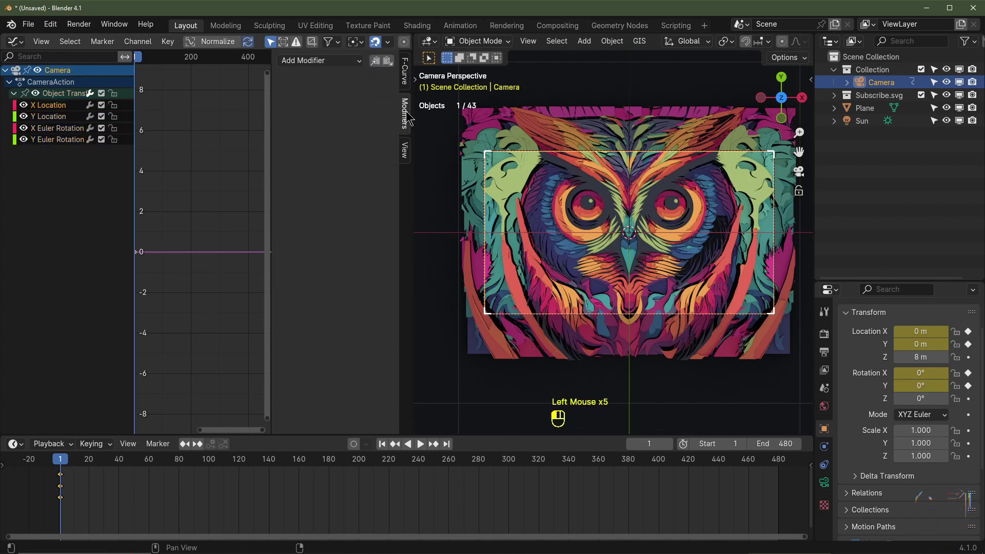
pyautogui.scroll(-2, 368, 150)
pyautogui.click(318, 60)
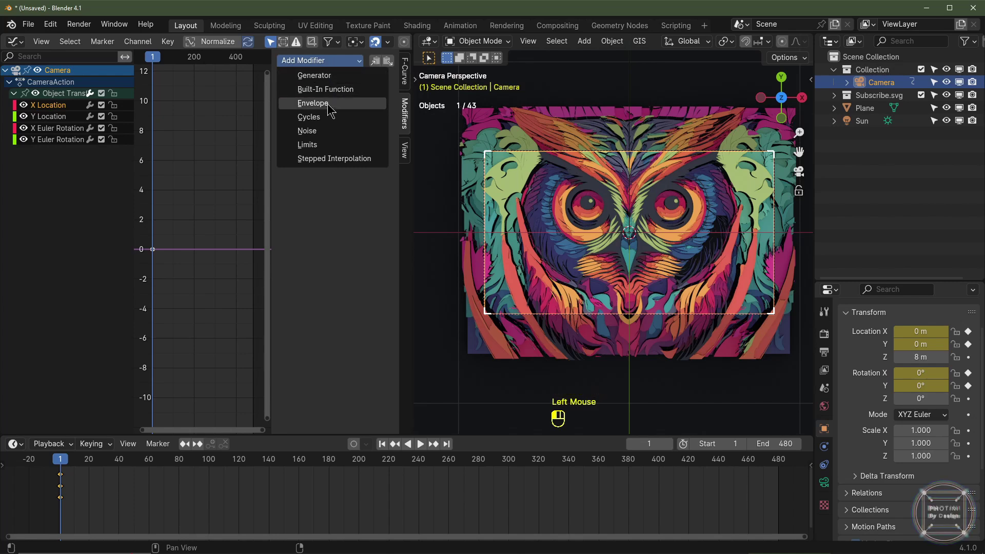
pyautogui.click(326, 132)
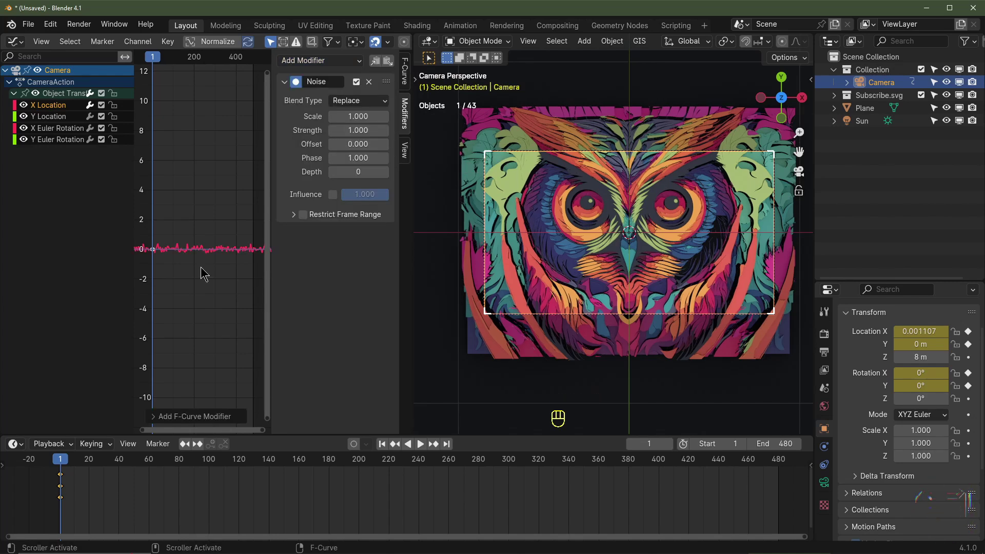
pyautogui.press('space')
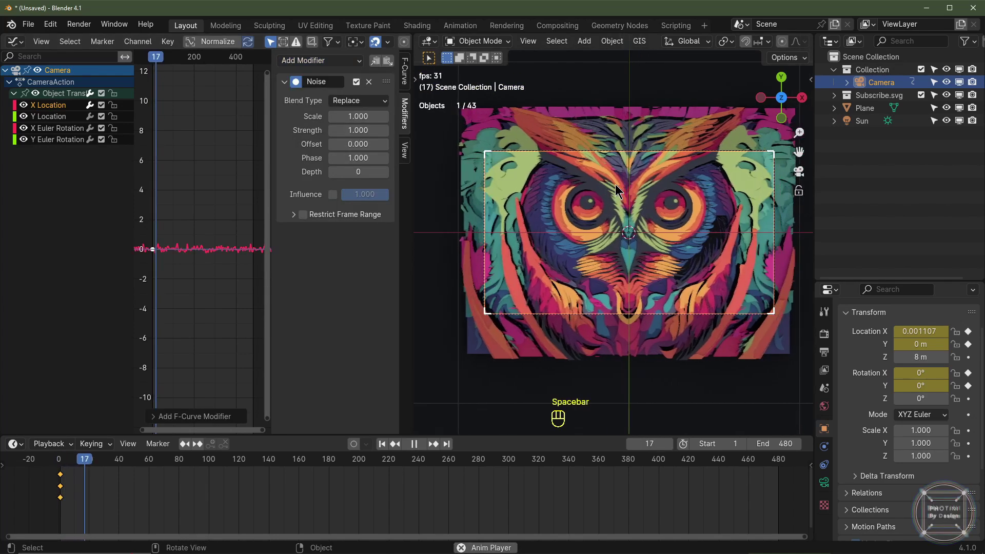
pyautogui.press('space')
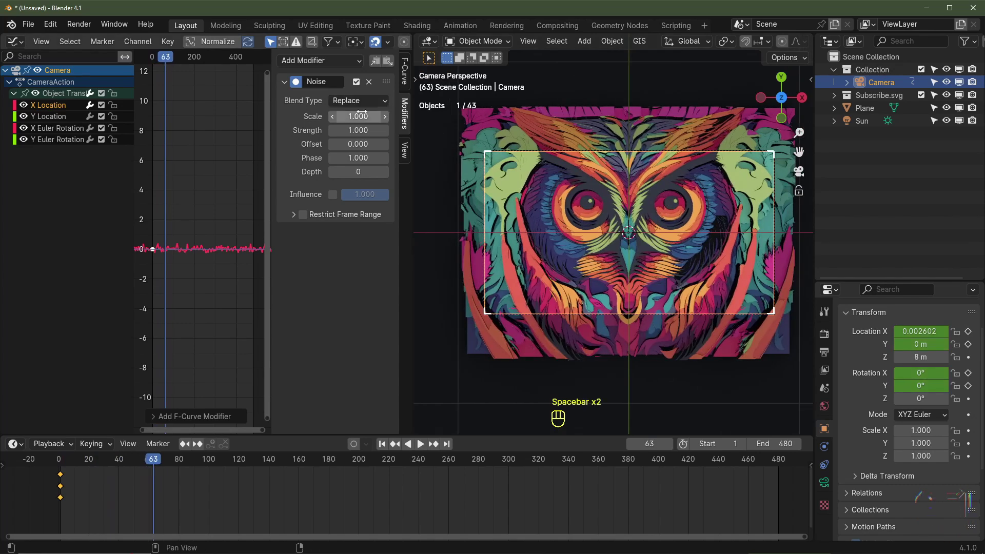
# Set the X Location noise scale to 50 and strength to 5, playing the animation to check each change
pyautogui.click(358, 116)
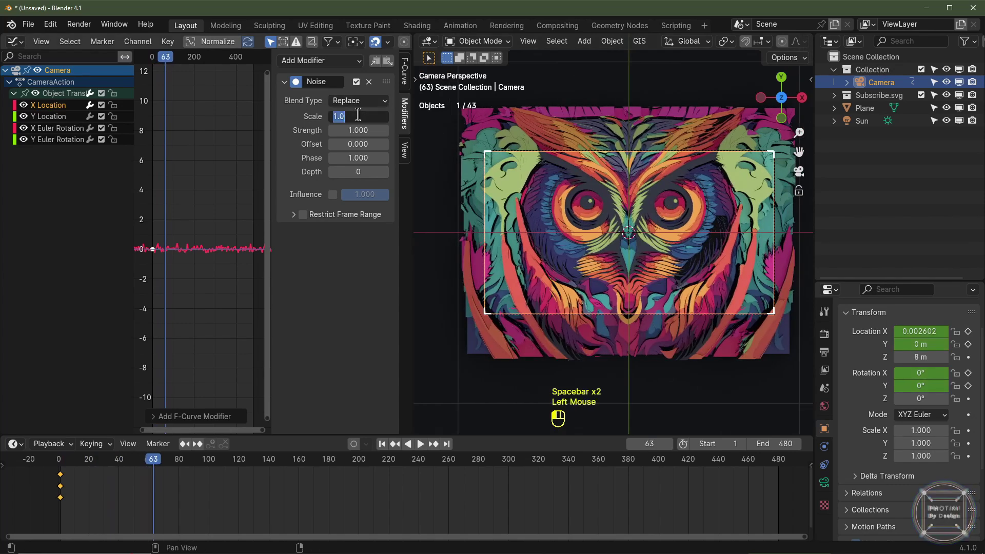
pyautogui.press('Return')
pyautogui.press('space')
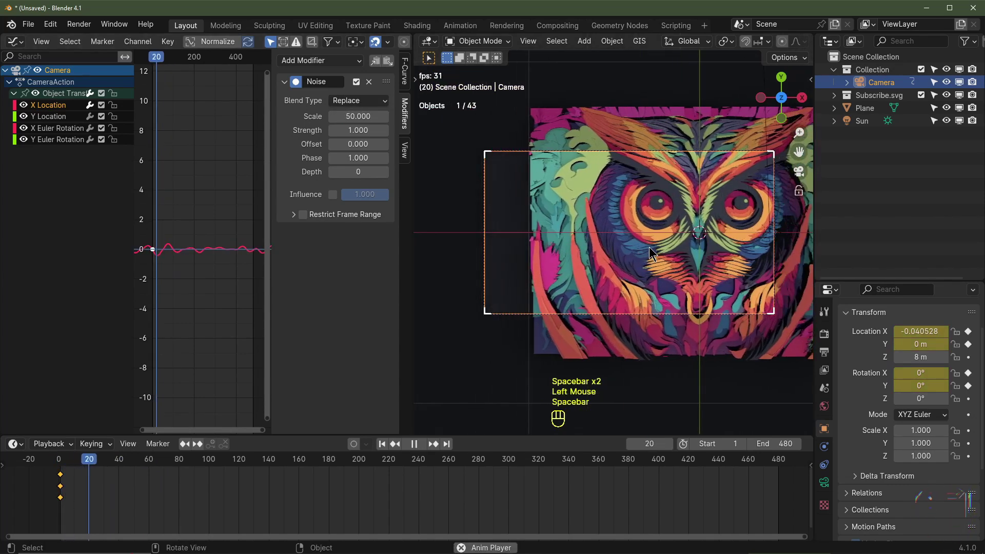
pyautogui.press('space')
pyautogui.click(358, 130)
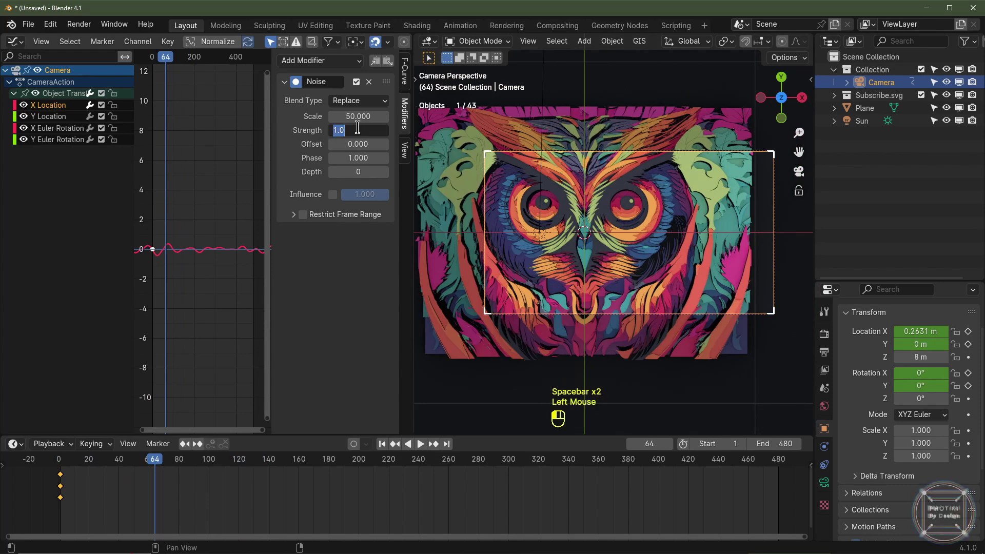
pyautogui.write('5')
pyautogui.press('Return')
pyautogui.press('space')
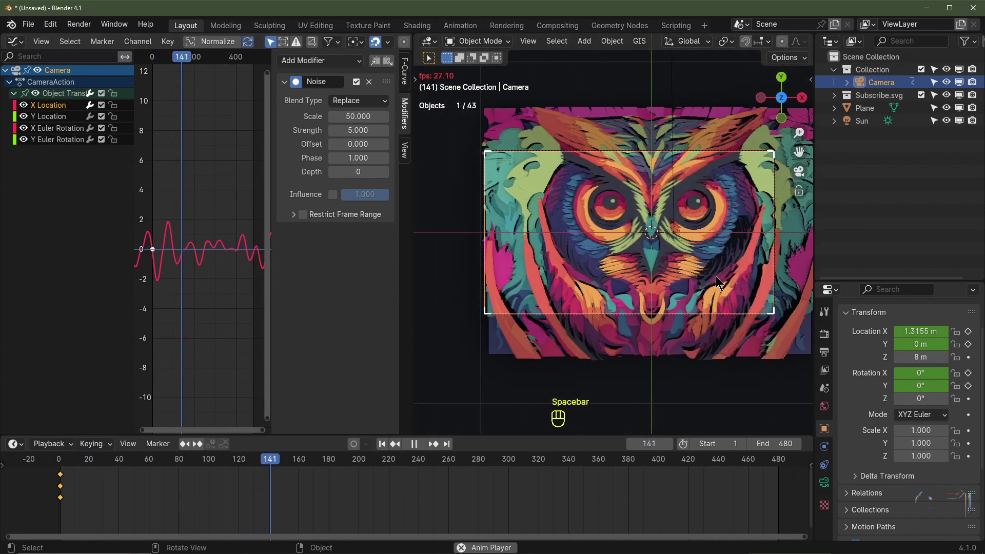
pyautogui.press('space')
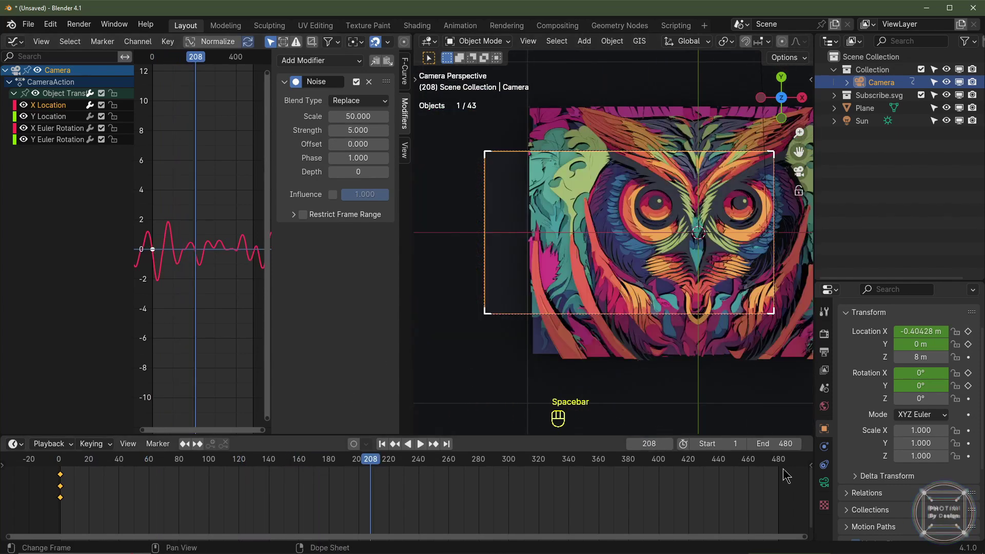
# Restrict the X Location noise to a frame range from 1 to 480
pyautogui.click(293, 215)
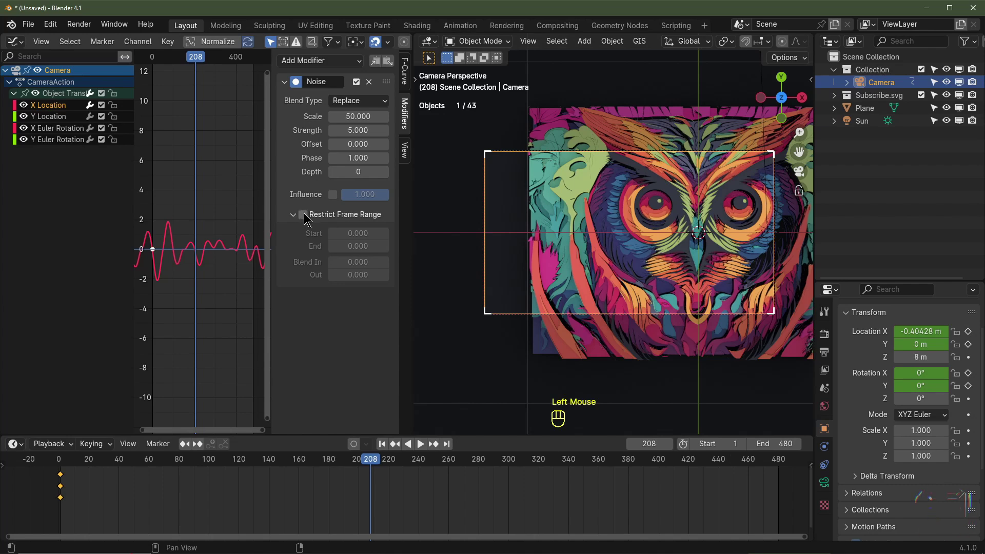
pyautogui.click(303, 215)
pyautogui.click(359, 233)
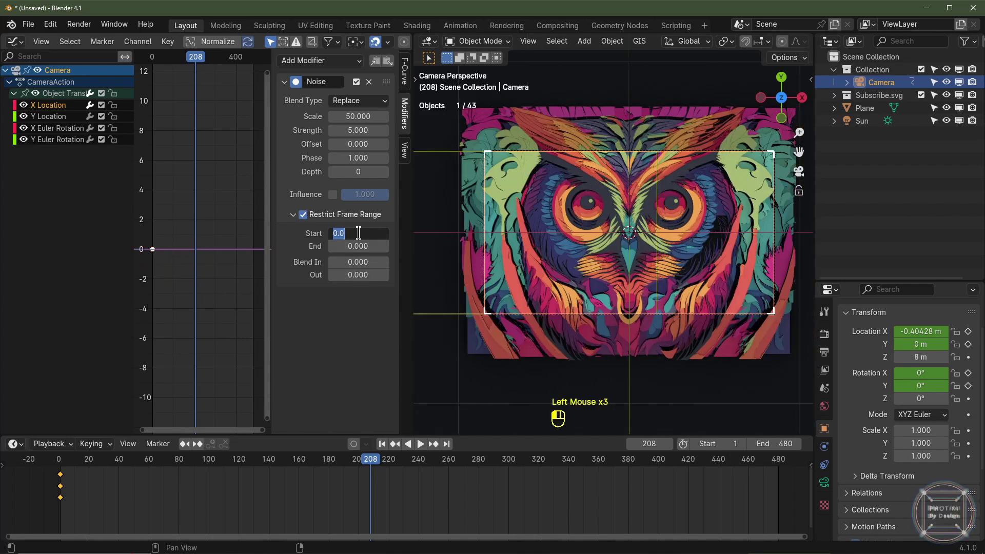
pyautogui.write('1')
pyautogui.press('Tab')
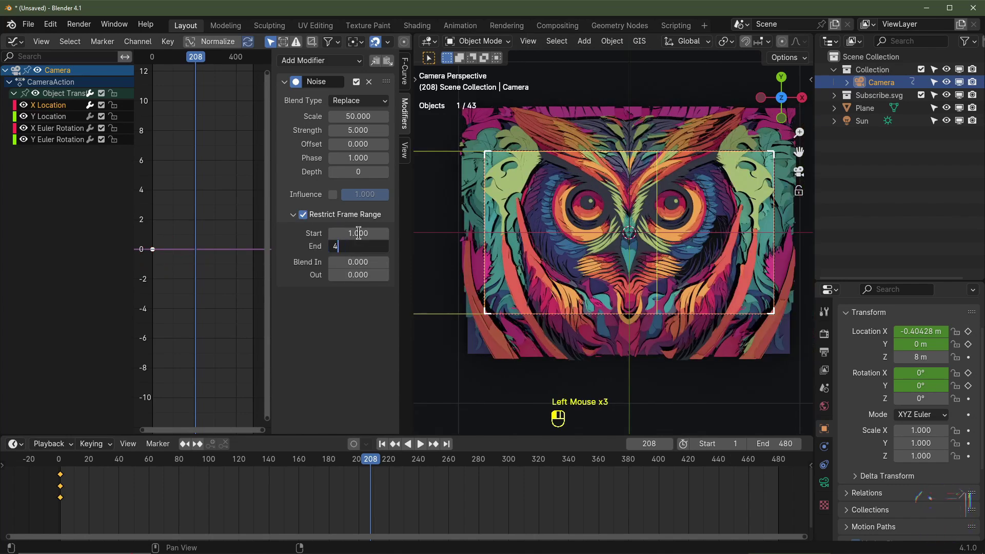
pyautogui.write('480')
pyautogui.press('Return')
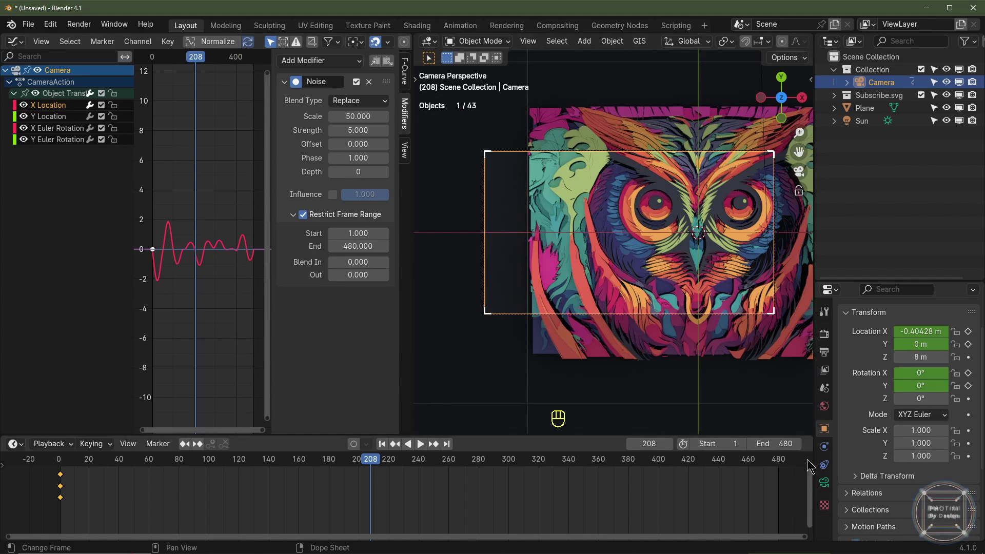
# Set the X Location noise's blend in and blend out to 60 frames each
pyautogui.click(360, 261)
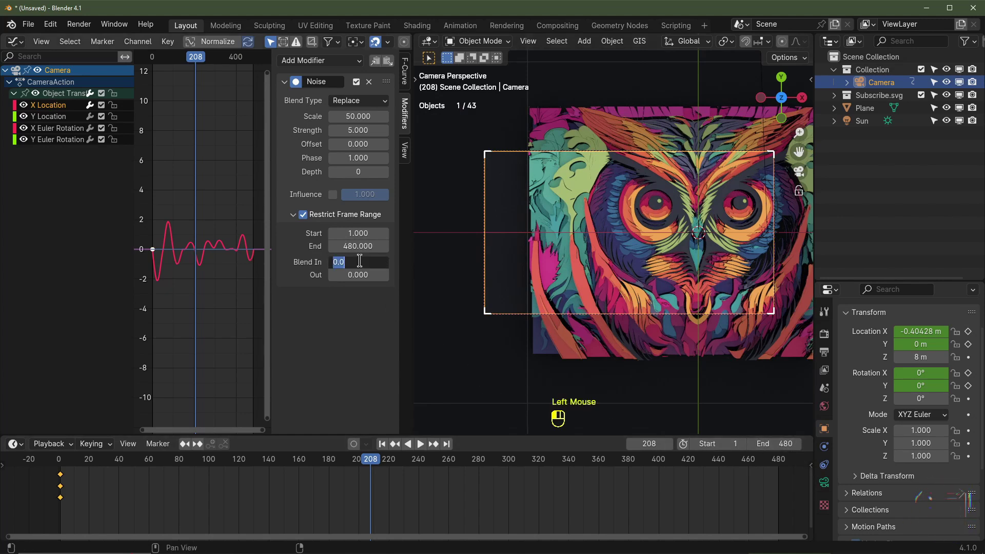
pyautogui.write('60')
pyautogui.press('Tab')
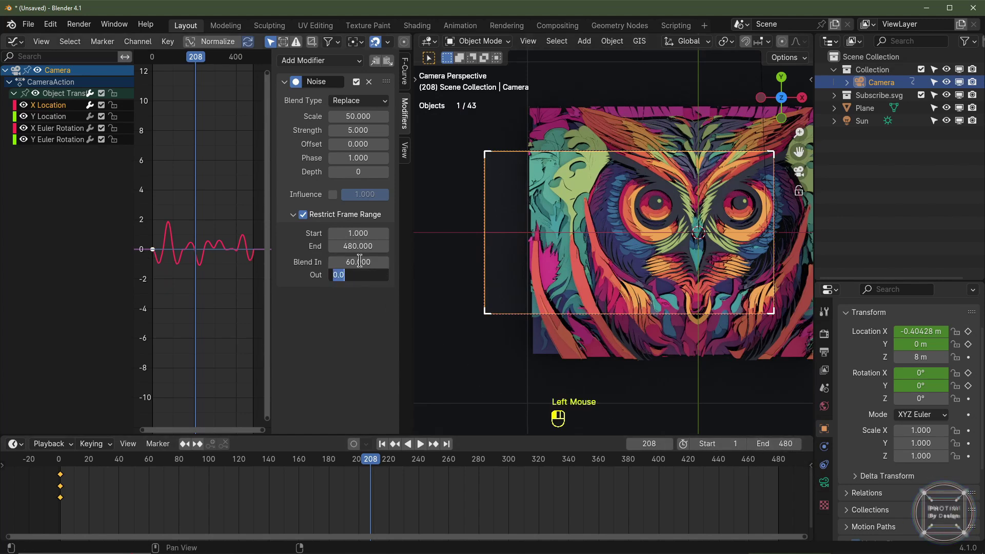
pyautogui.write('60')
pyautogui.press('Return')
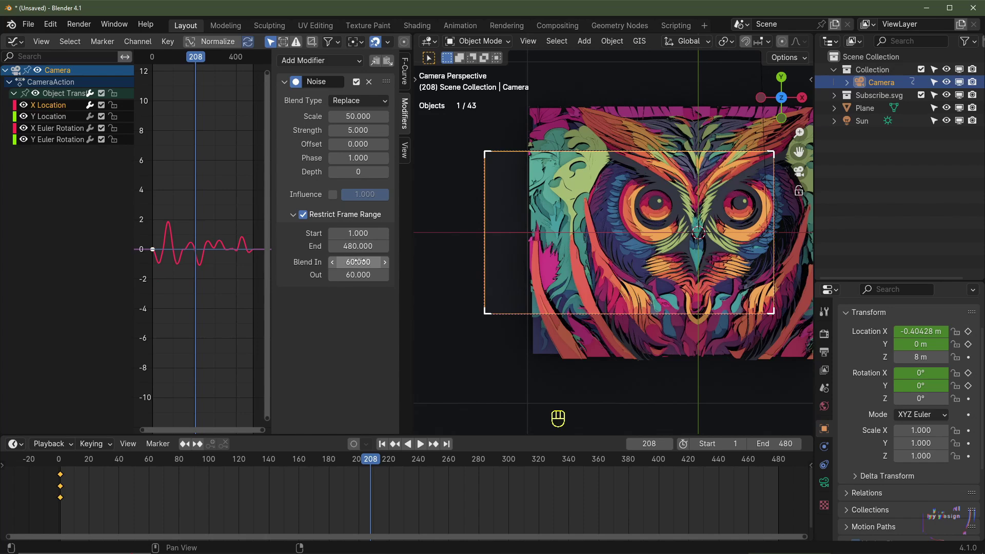
# Set the X Location noise offset to 500, preview the animation and return to frame 1
pyautogui.moveTo(358, 143); pyautogui.dragTo(353, 143)
pyautogui.doubleClick(353, 144)
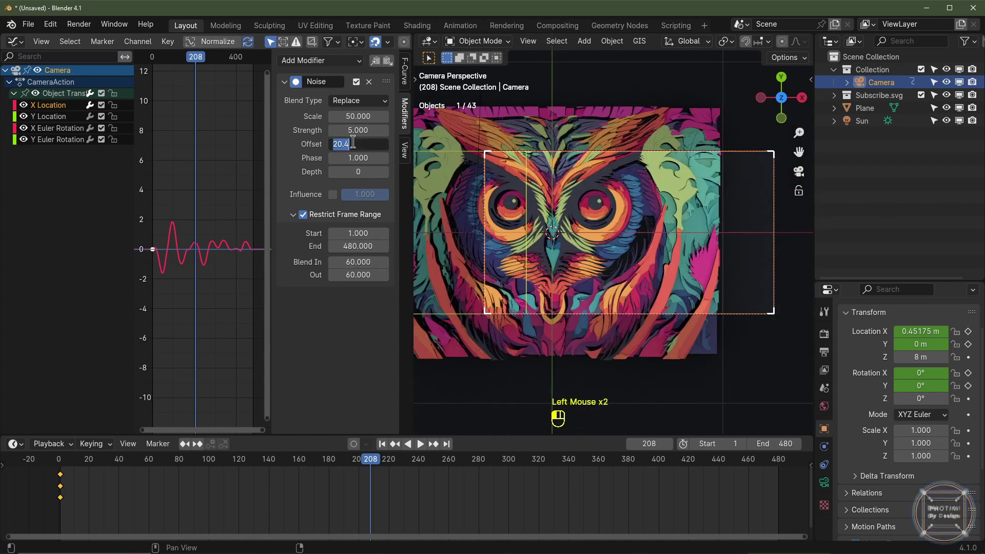
pyautogui.write('500')
pyautogui.press('Return')
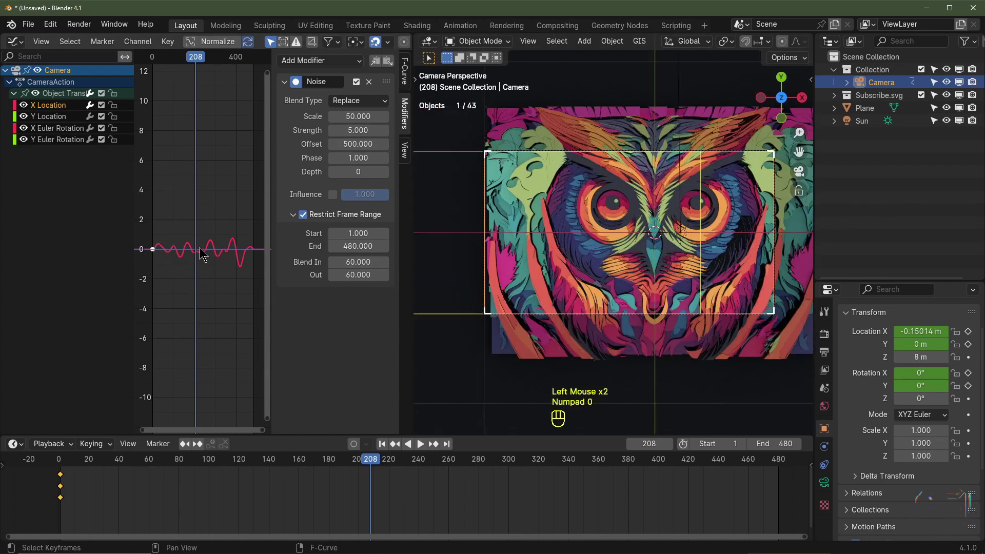
pyautogui.press('space')
pyautogui.press('space')
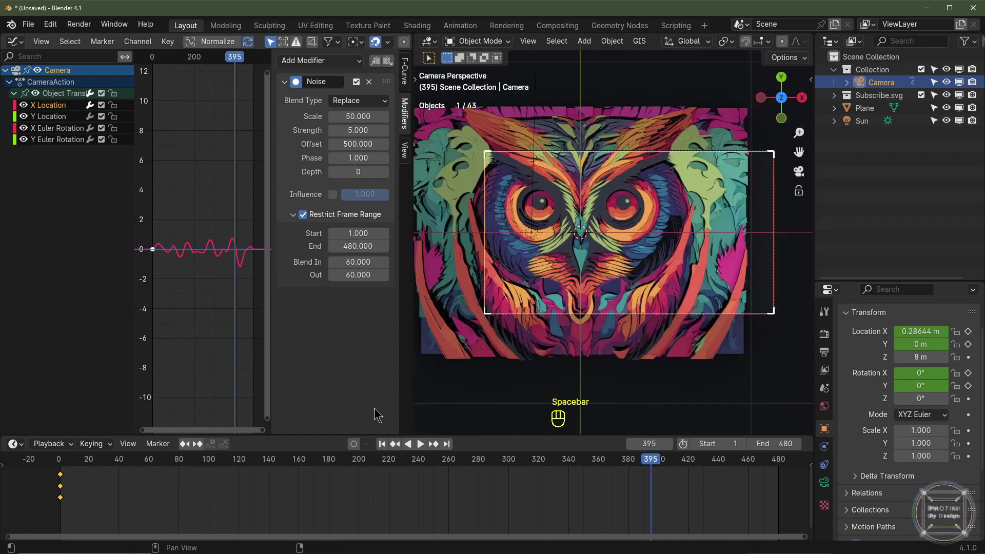
pyautogui.click(382, 444)
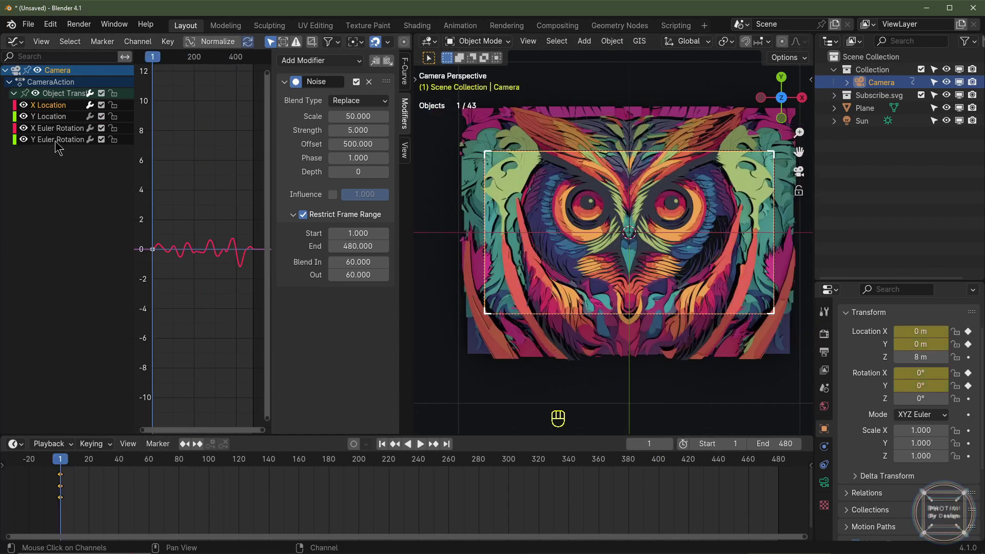
# Copy the Noise modifier from the X Location curve and paste it onto the Y Euler Rotation curve
pyautogui.moveTo(921, 385)
pyautogui.mouseDown()
pyautogui.moveTo(890, 385)
pyautogui.moveTo(913, 387)
pyautogui.mouseUp()
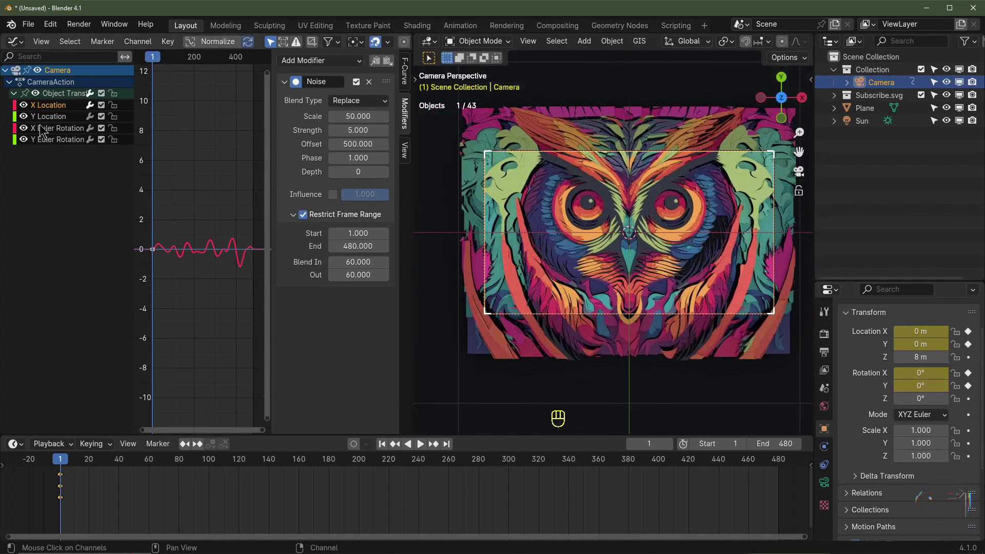
pyautogui.click(56, 106)
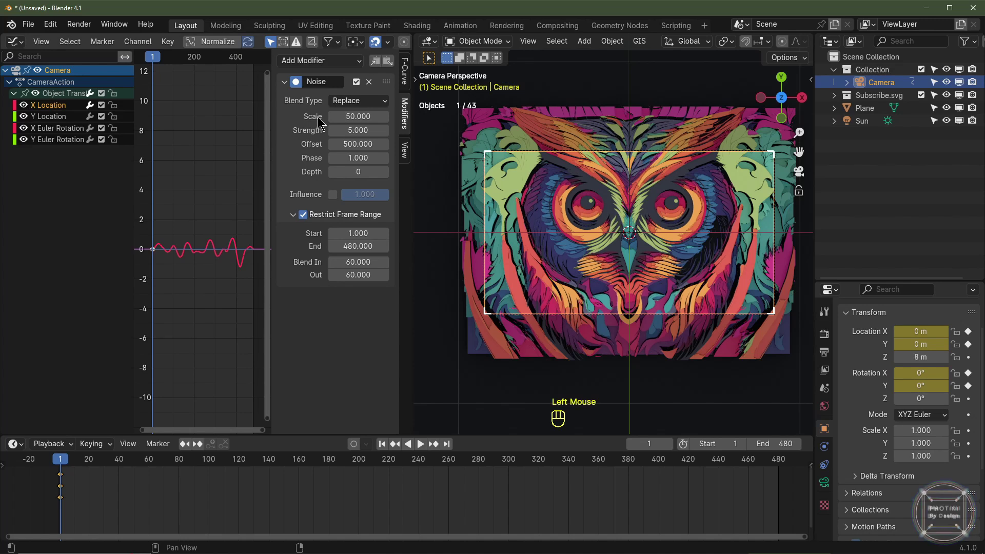
pyautogui.click(376, 62)
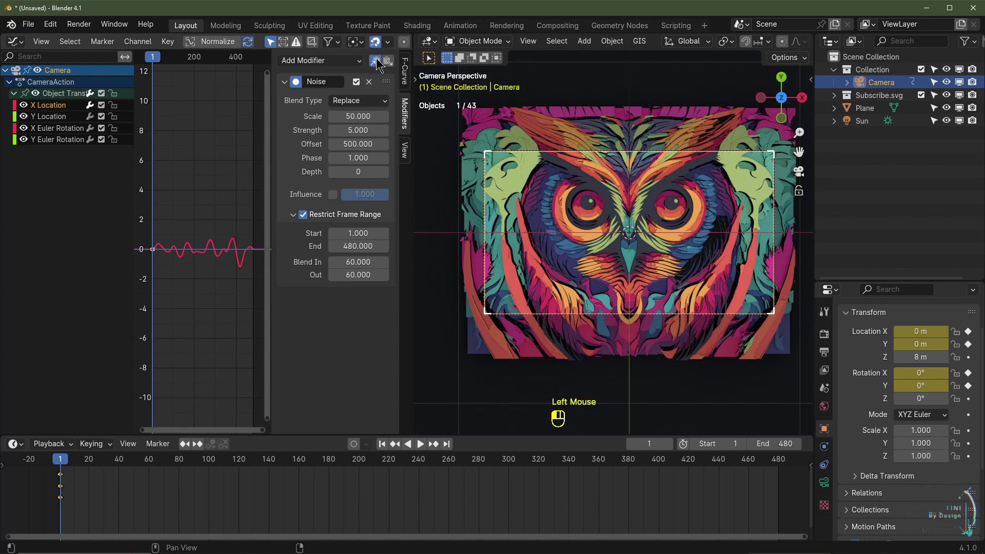
pyautogui.doubleClick(65, 140)
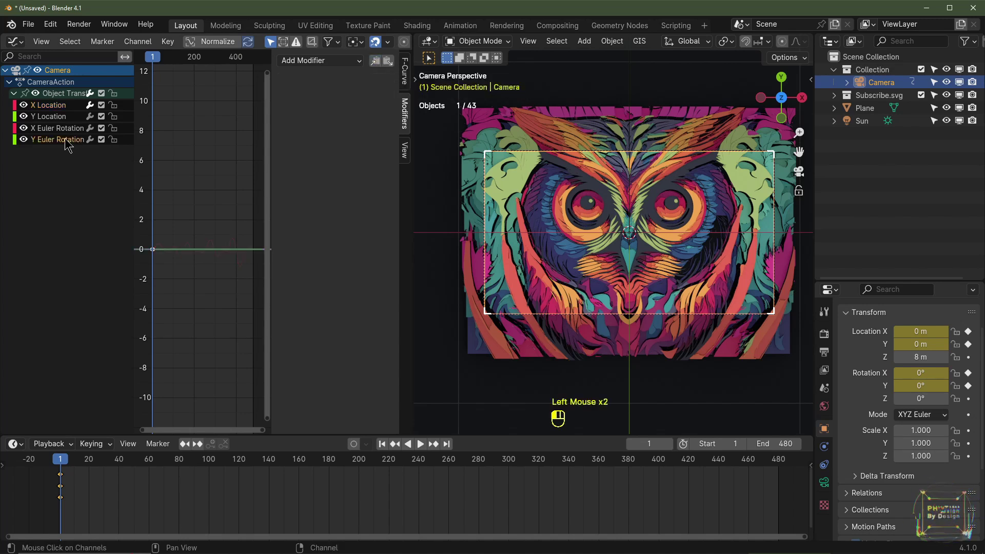
pyautogui.click(388, 61)
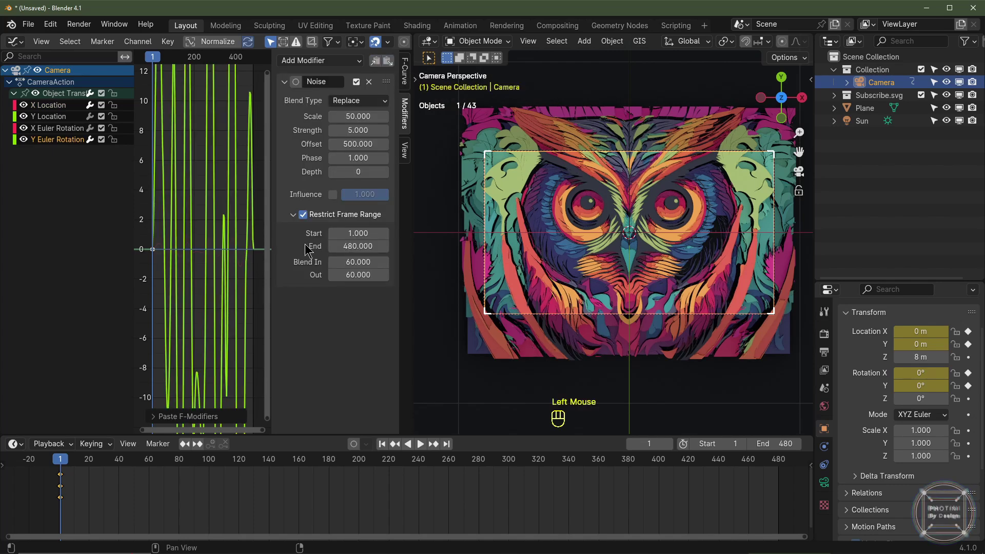
# Preview the animation, reduce the Y Euler Rotation noise strength to 0.6 during playback, and return to frame 1
pyautogui.press('space')
pyautogui.press('space')
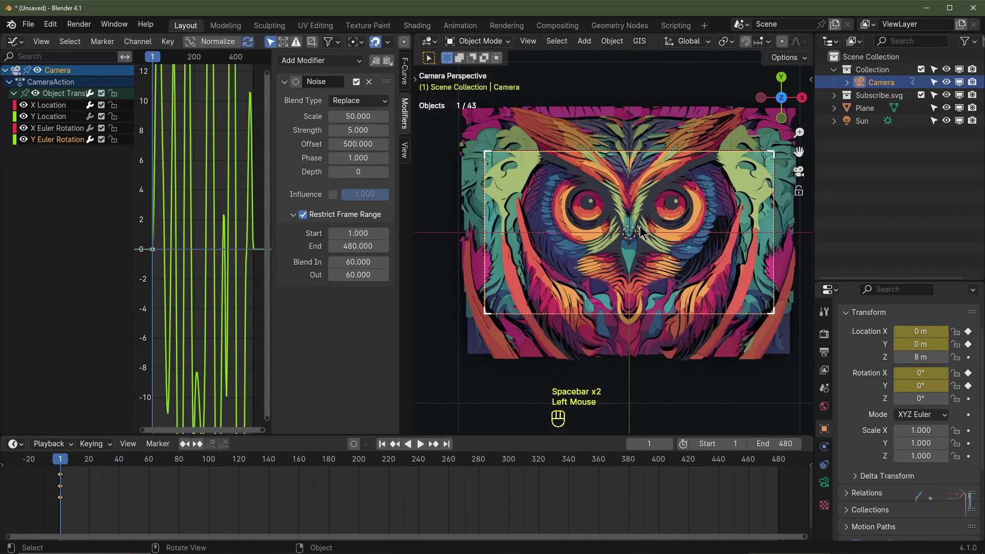
pyautogui.press('space')
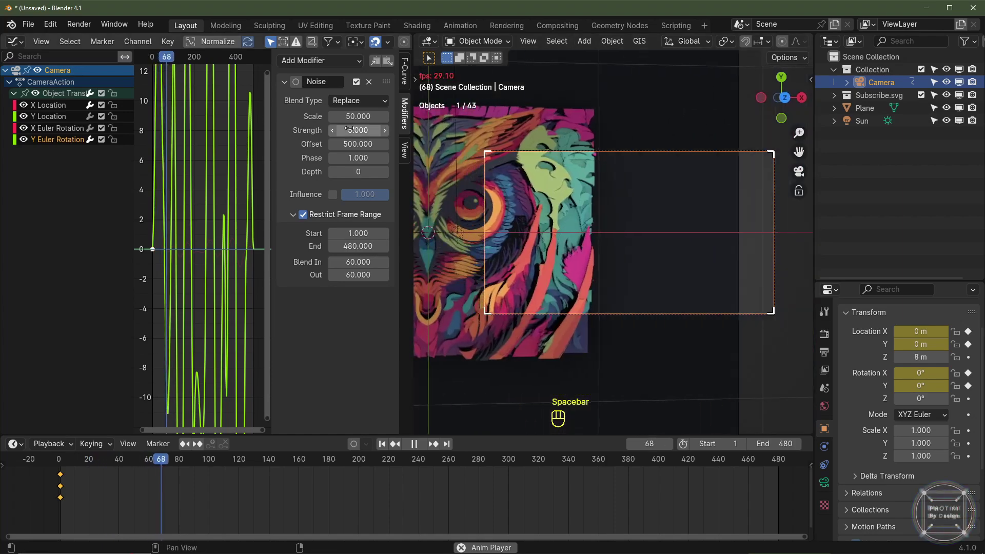
pyautogui.moveTo(350, 130); pyautogui.dragTo(336, 129)
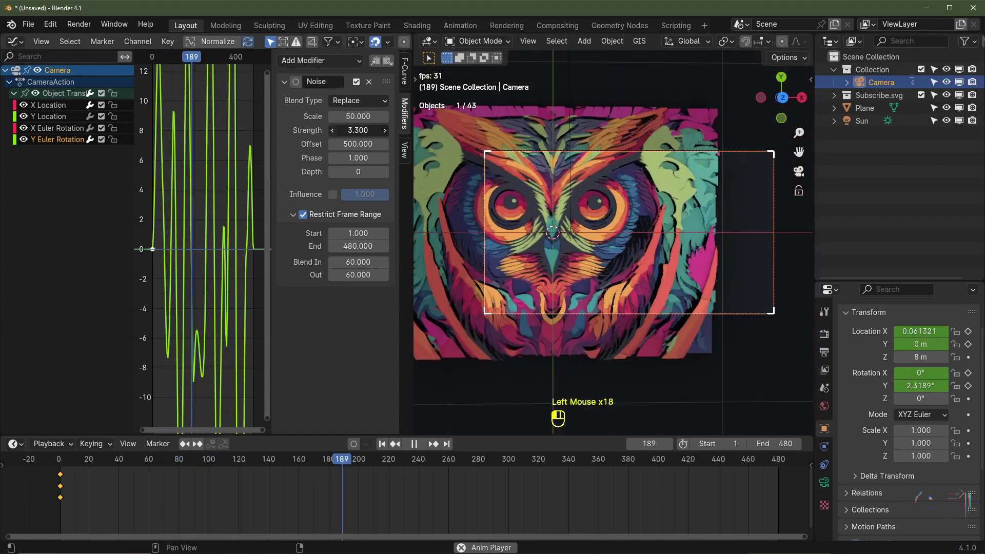
pyautogui.click(332, 130)
pyautogui.click(332, 130)
pyautogui.click(332, 130)
pyautogui.click(332, 129)
pyautogui.click(332, 129)
pyautogui.click(332, 130)
pyautogui.click(332, 130)
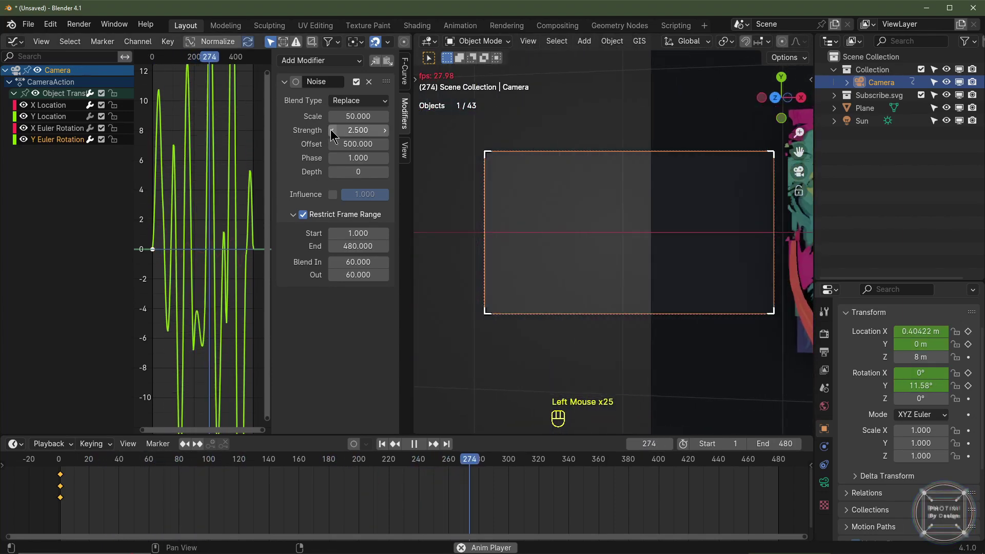
pyautogui.click(332, 129)
pyautogui.click(332, 130)
pyautogui.click(332, 129)
pyautogui.click(332, 129)
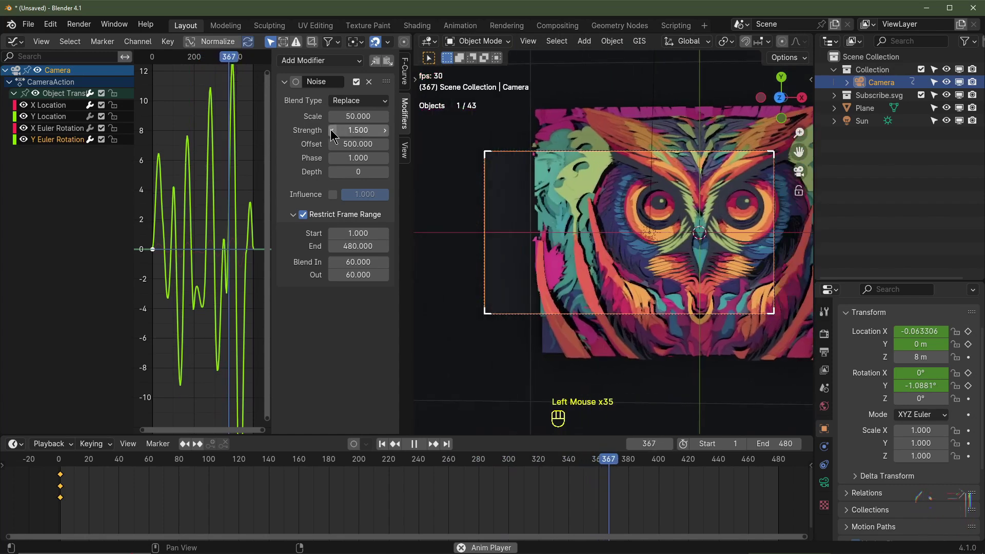
pyautogui.click(332, 129)
pyautogui.click(332, 130)
pyautogui.click(332, 129)
pyautogui.click(332, 129)
pyautogui.click(331, 130)
pyautogui.click(332, 130)
pyautogui.click(332, 129)
pyautogui.click(331, 130)
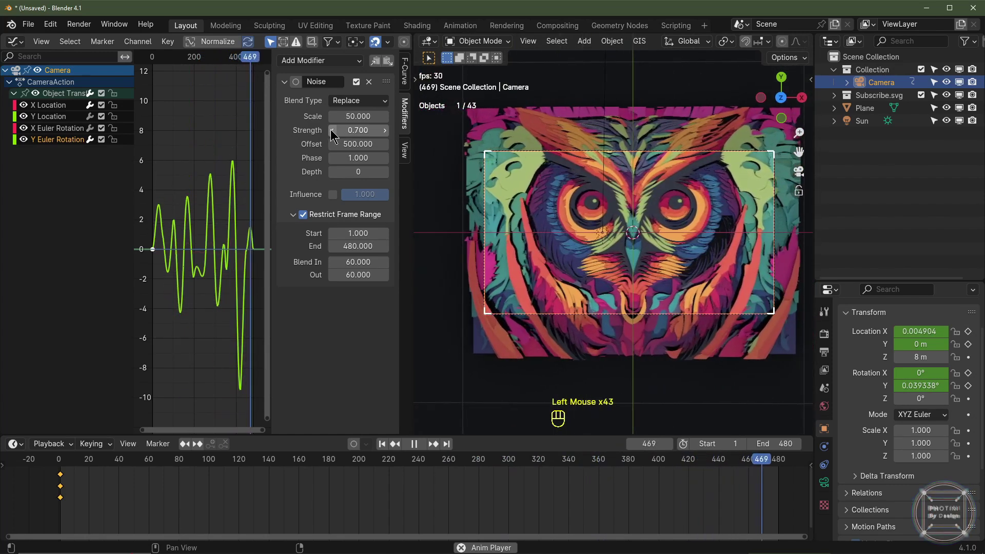
pyautogui.click(332, 130)
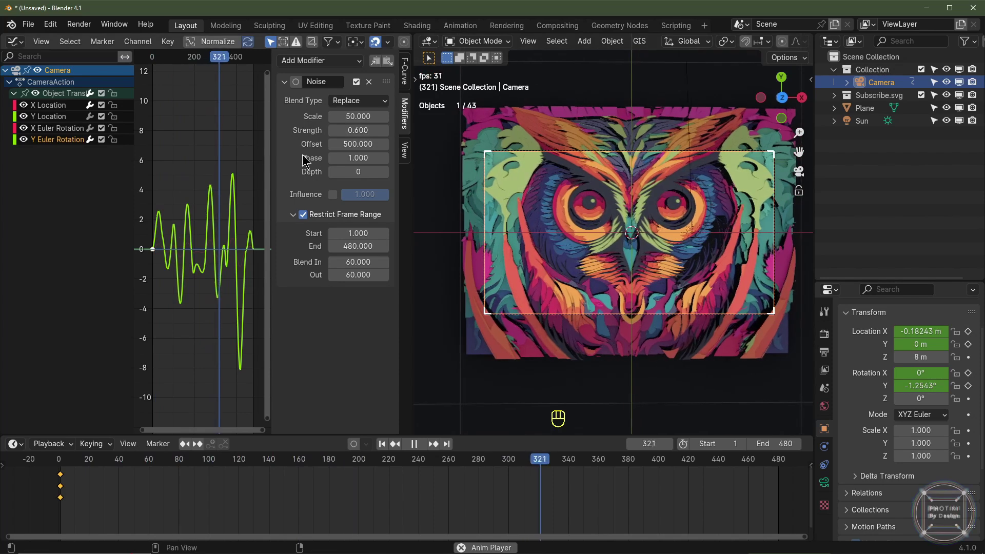
pyautogui.press('space')
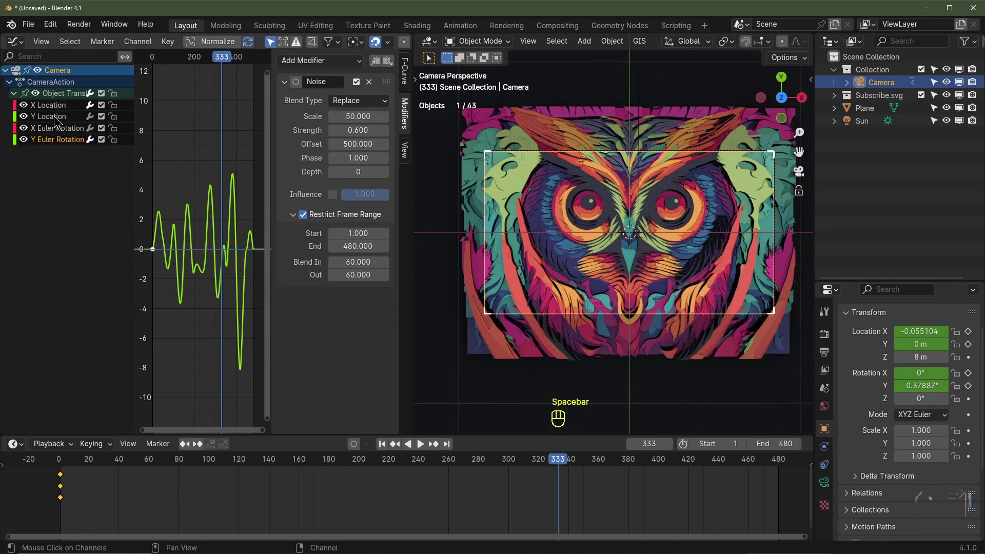
pyautogui.click(381, 444)
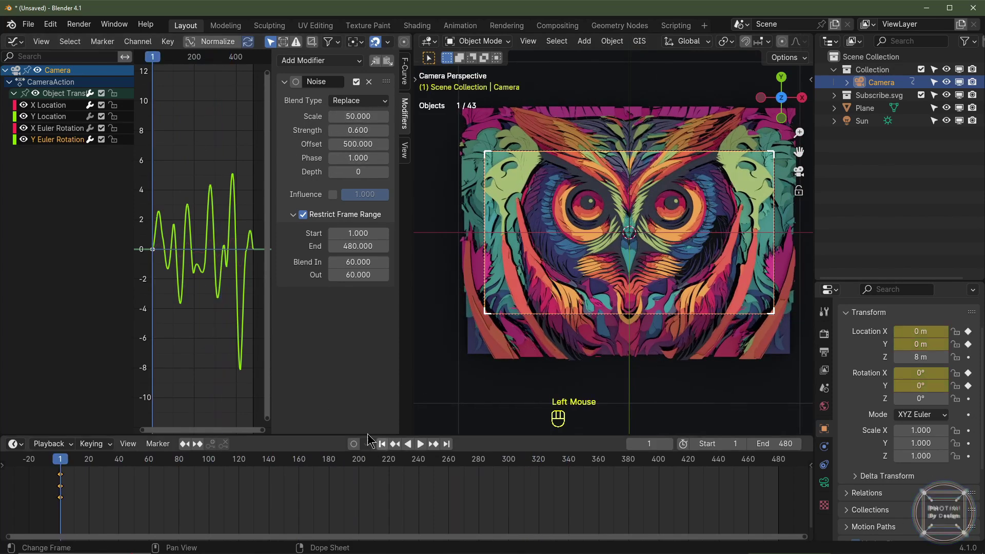
# Copy the Noise modifier from the X Location curve and paste it onto the Y Location curve
pyautogui.click(51, 106)
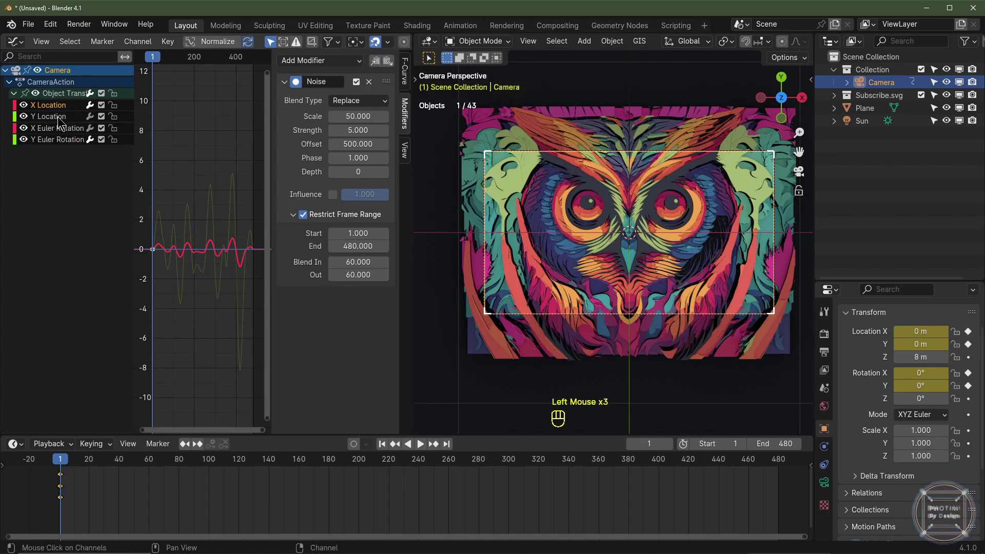
pyautogui.click(59, 117)
pyautogui.click(388, 61)
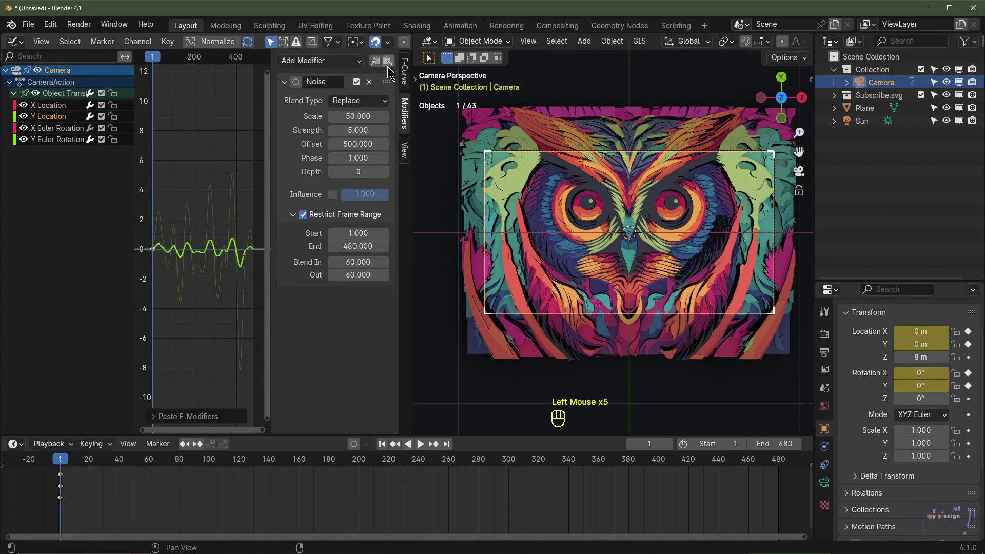
# Set the Y Location noise offset to 2500
pyautogui.click(359, 144)
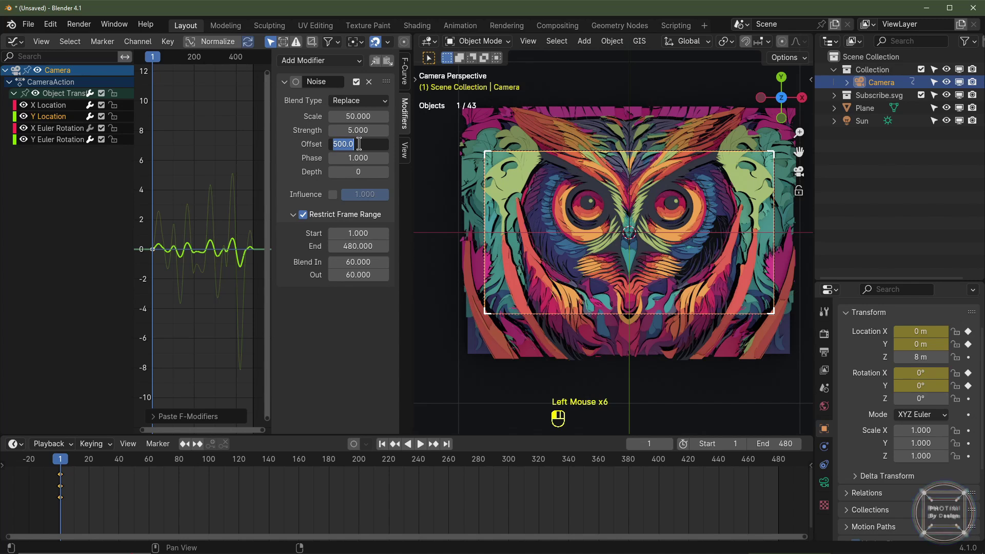
pyautogui.write('2500')
pyautogui.click(431, 374)
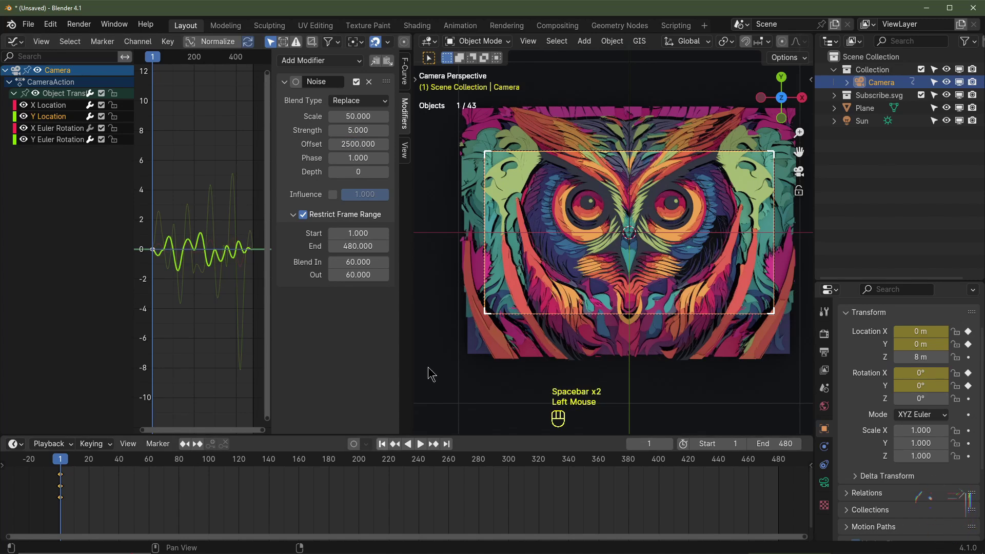
pyautogui.press('space')
pyautogui.press('space')
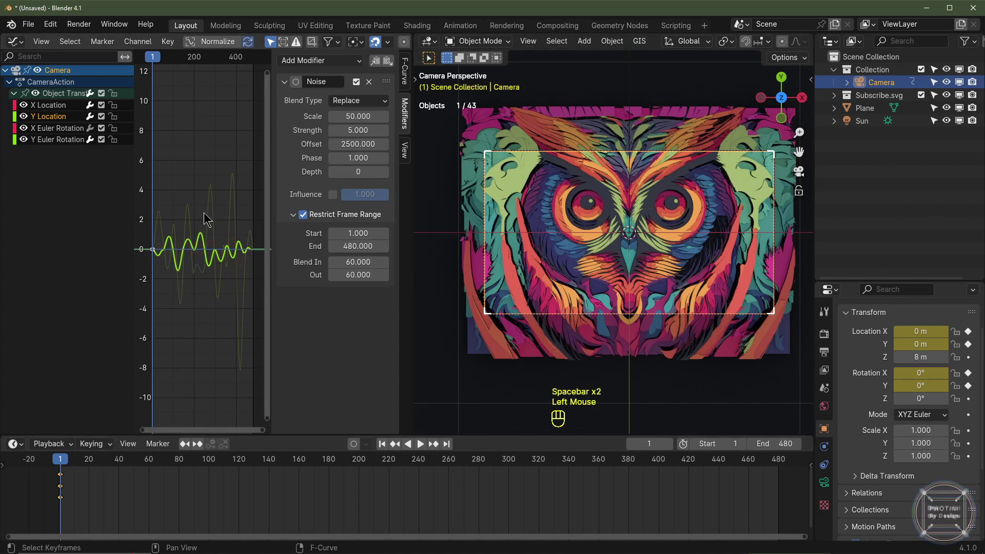
# Copy the Noise modifier from the Y Location curve and paste it onto the X Euler Rotation curve
pyautogui.click(375, 63)
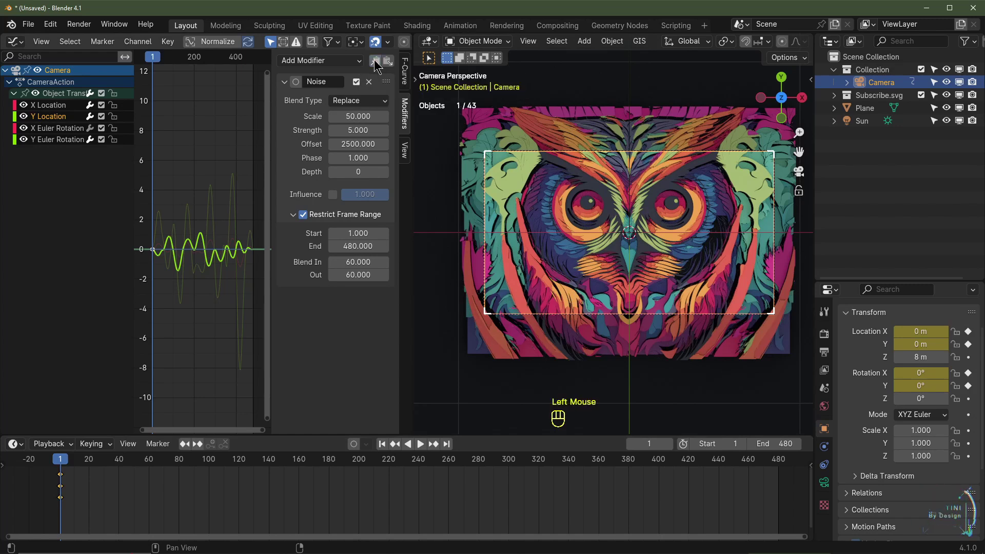
pyautogui.click(75, 132)
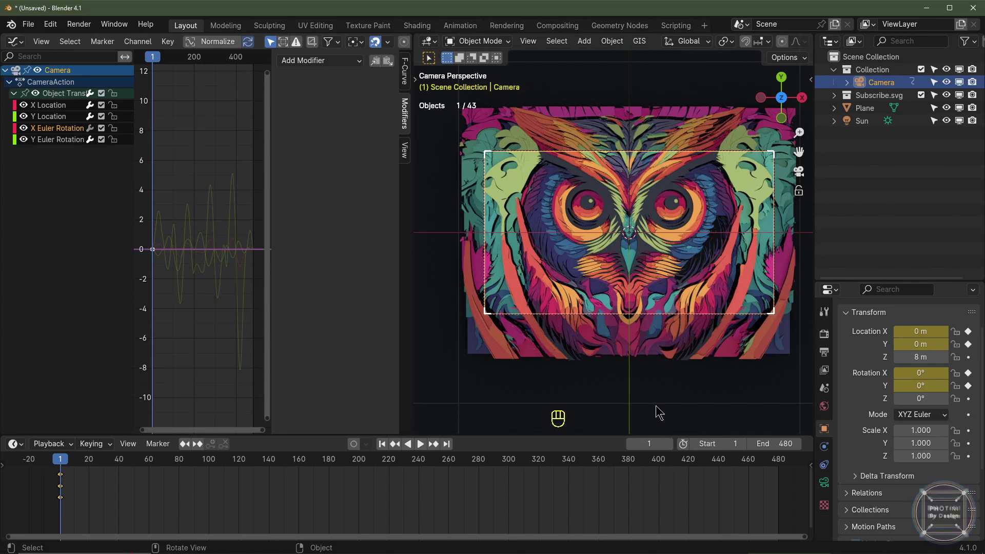
pyautogui.moveTo(921, 373)
pyautogui.mouseDown()
pyautogui.moveTo(931, 373)
pyautogui.moveTo(910, 373)
pyautogui.moveTo(924, 373)
pyautogui.mouseUp()
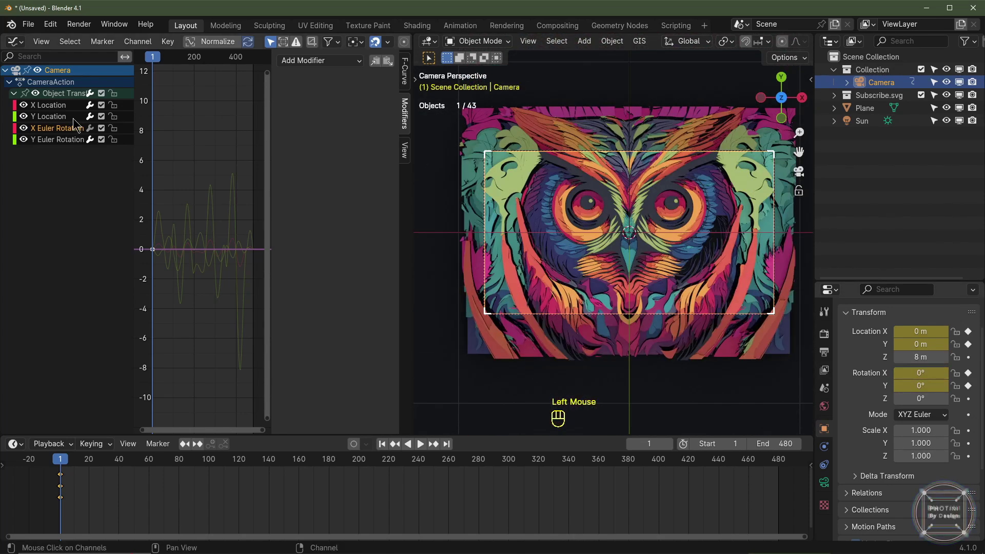
pyautogui.click(48, 117)
pyautogui.click(64, 121)
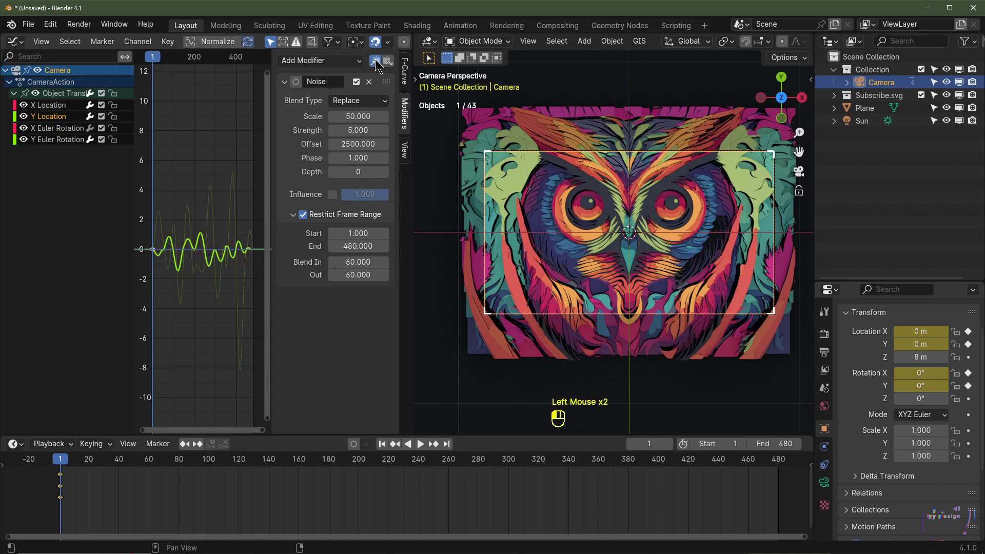
pyautogui.click(57, 129)
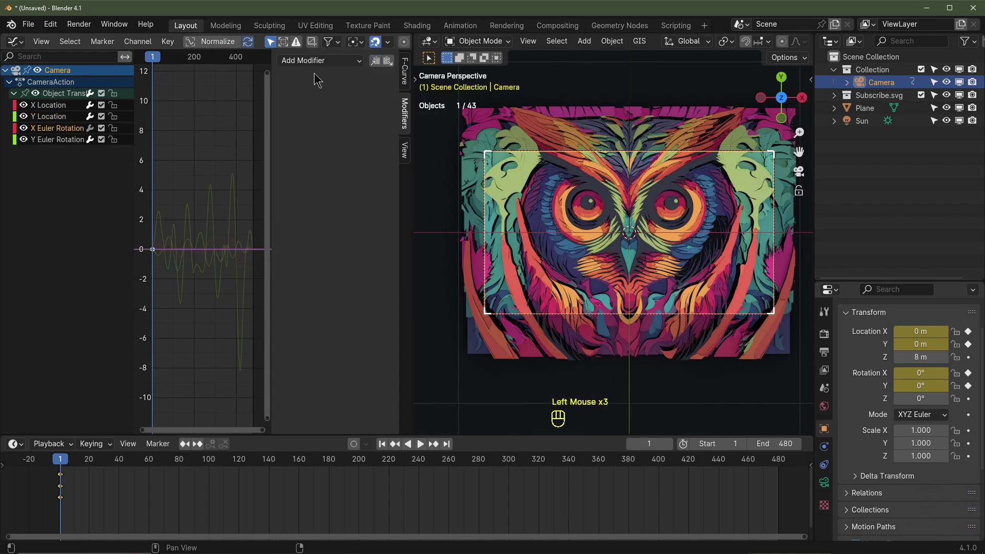
pyautogui.click(388, 61)
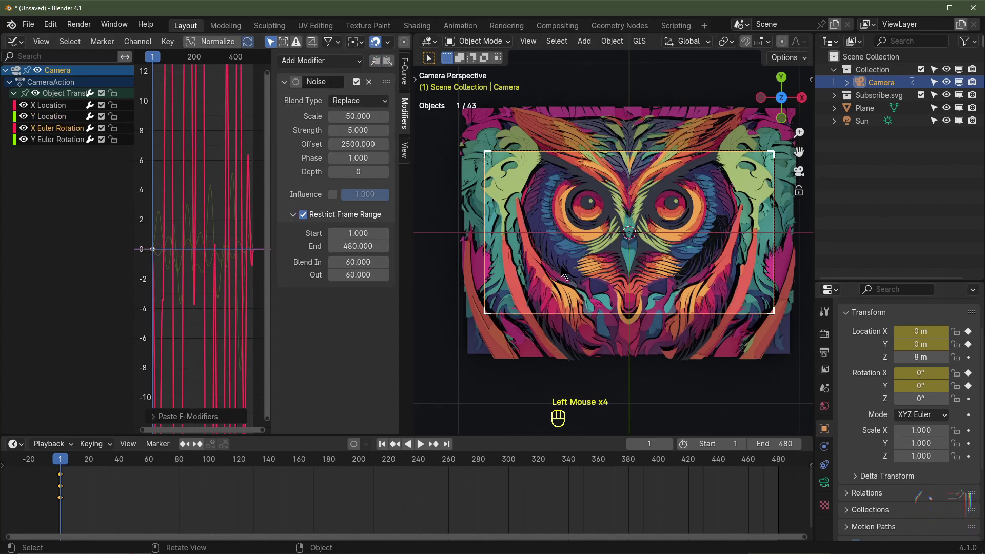
# Set the X Euler Rotation noise strength to -0.6 while the animation plays, and stop playback after previewing the camera motion
pyautogui.press('space')
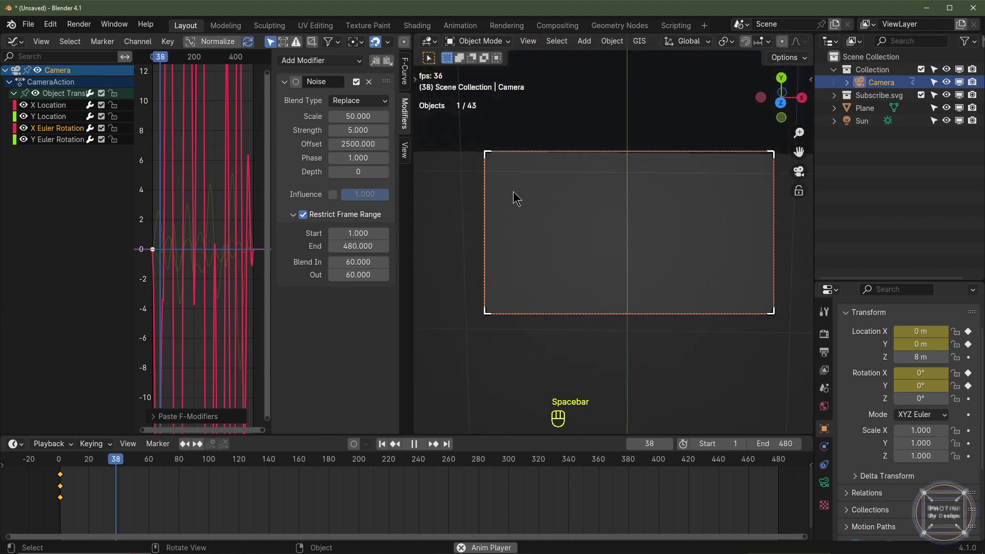
pyautogui.moveTo(343, 130); pyautogui.dragTo(379, 131)
pyautogui.click(333, 130)
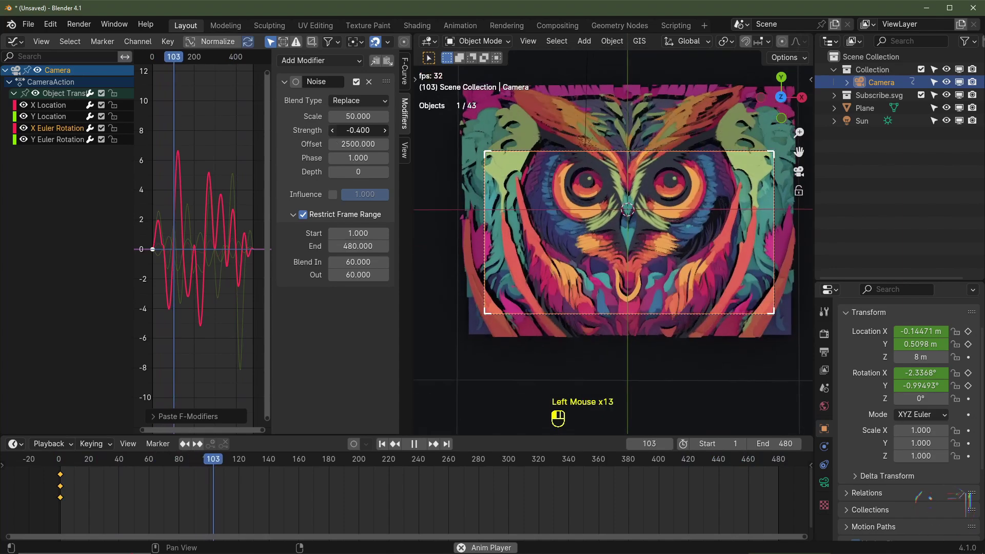
pyautogui.click(331, 130)
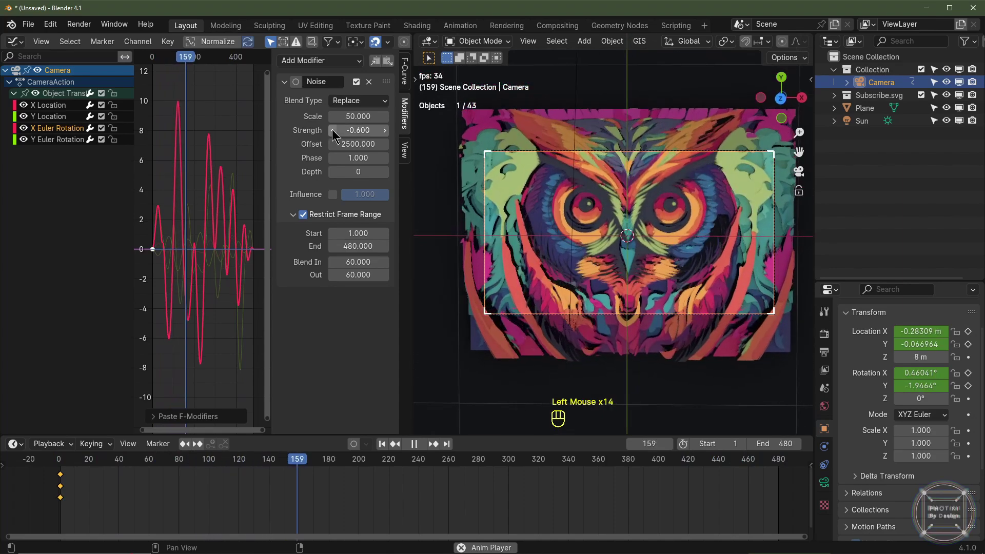
pyautogui.scroll(2, 668, 254)
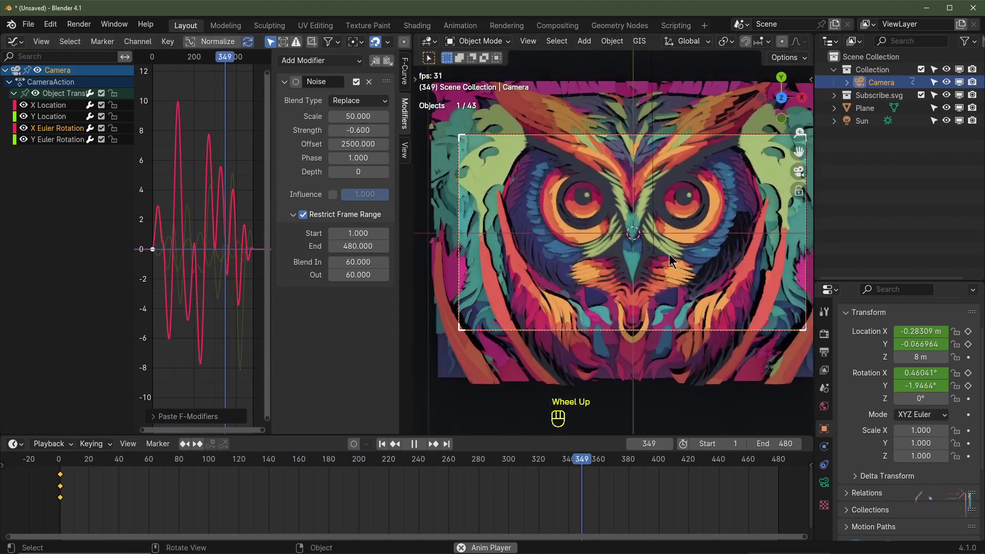
pyautogui.press('space')
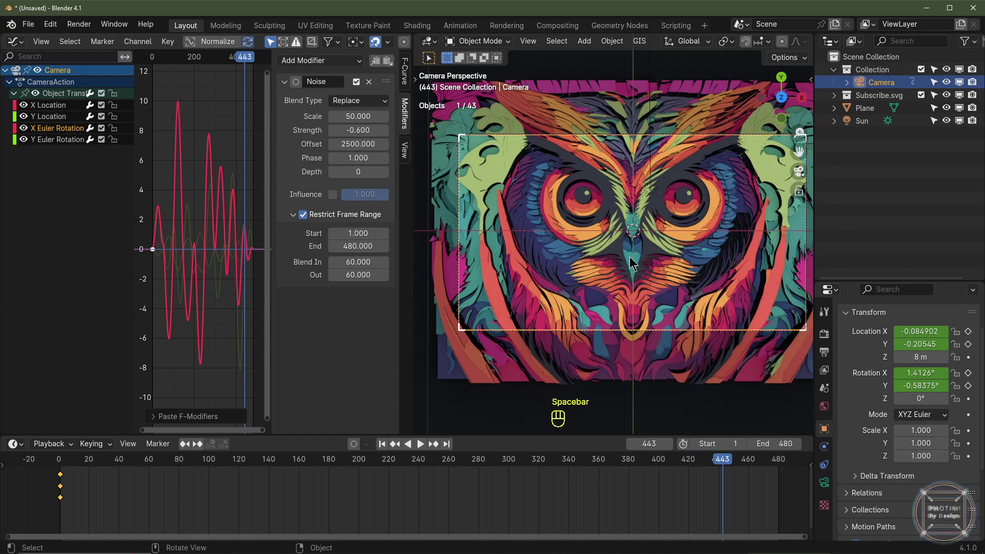
# Select the teal beak layer and raise it 0.25 m along Z above the other layers, working in a wireframe front view
pyautogui.click(631, 258)
pyautogui.press('KP_7')
pyautogui.scroll(6, 636, 261)
pyautogui.scroll(-4, 636, 262)
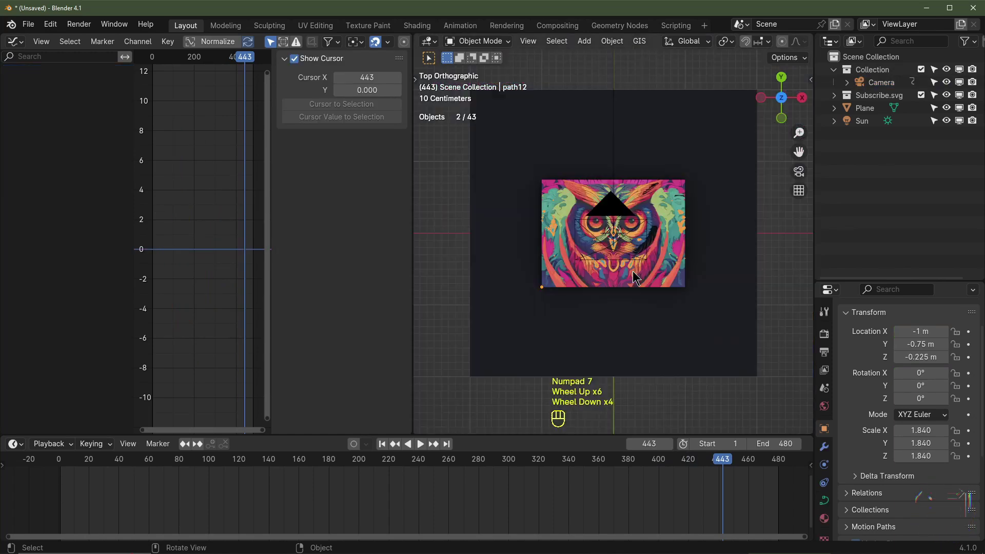
pyautogui.press('KP_7')
pyautogui.scroll(5, 645, 265)
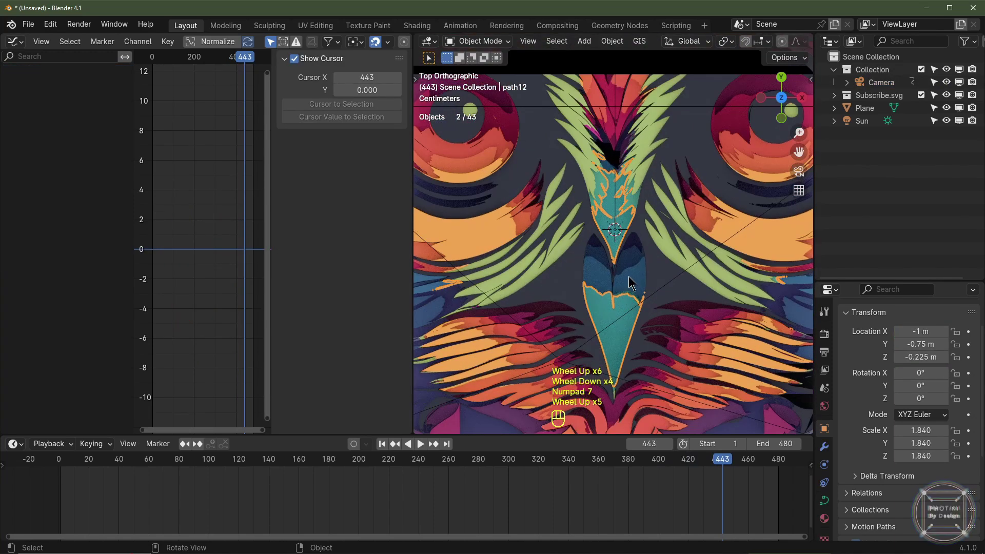
pyautogui.keyDown('shift'); pyautogui.click(631, 283); pyautogui.keyUp('shift')
pyautogui.moveTo(634, 319); pyautogui.dragTo(648, 253, button='middle')
pyautogui.moveTo(605, 293); pyautogui.dragTo(611, 336, button='middle')
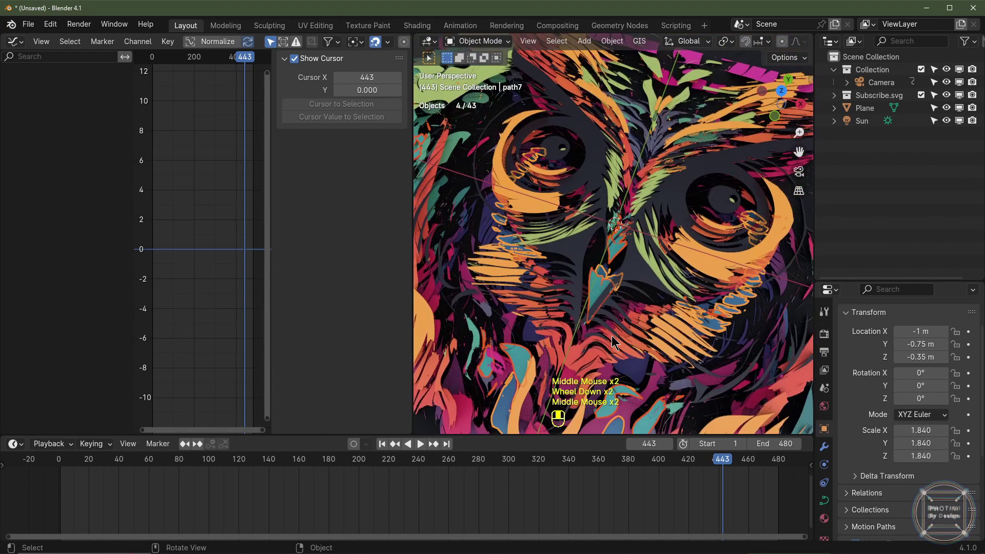
pyautogui.click(606, 291)
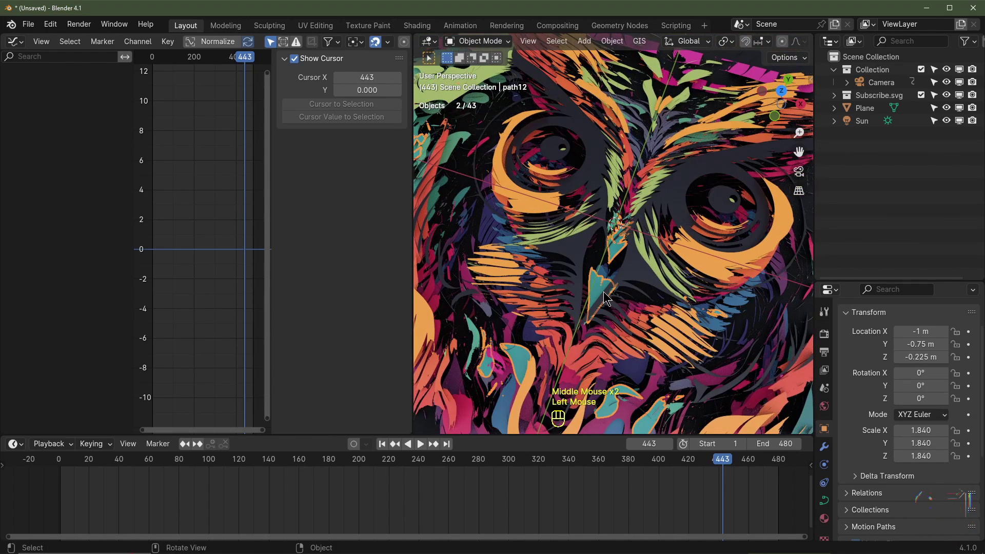
pyautogui.press('KP_1')
pyautogui.scroll(-4, 700, 46)
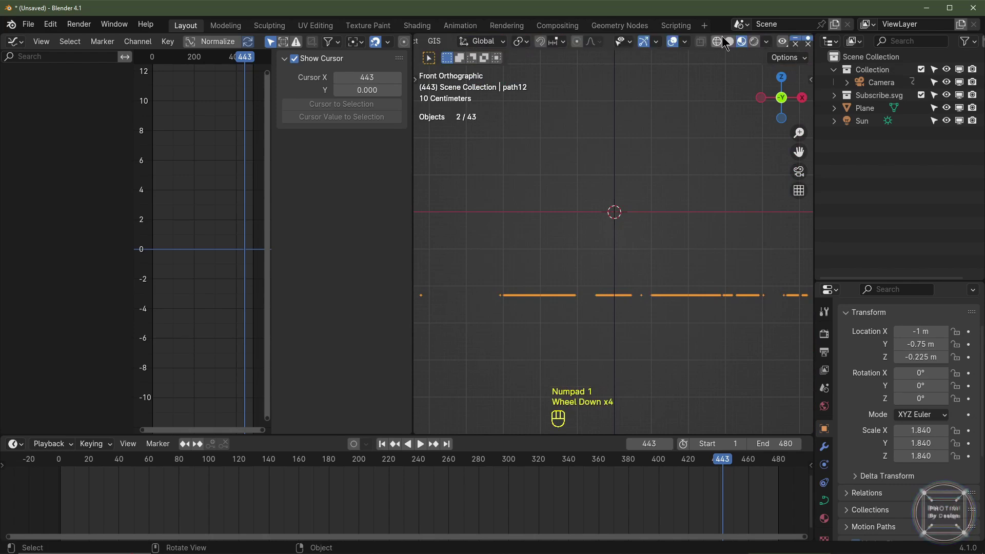
pyautogui.click(717, 41)
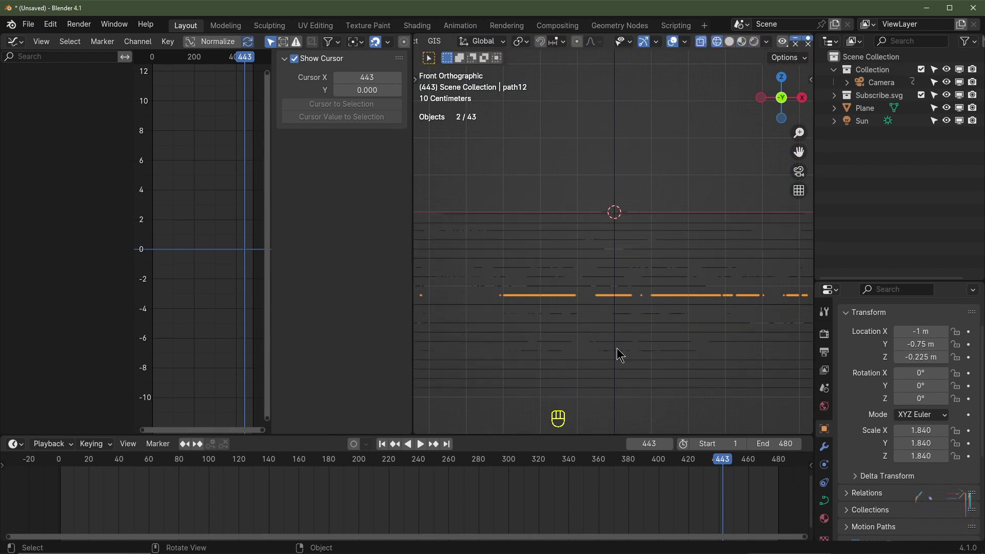
pyautogui.press('g')
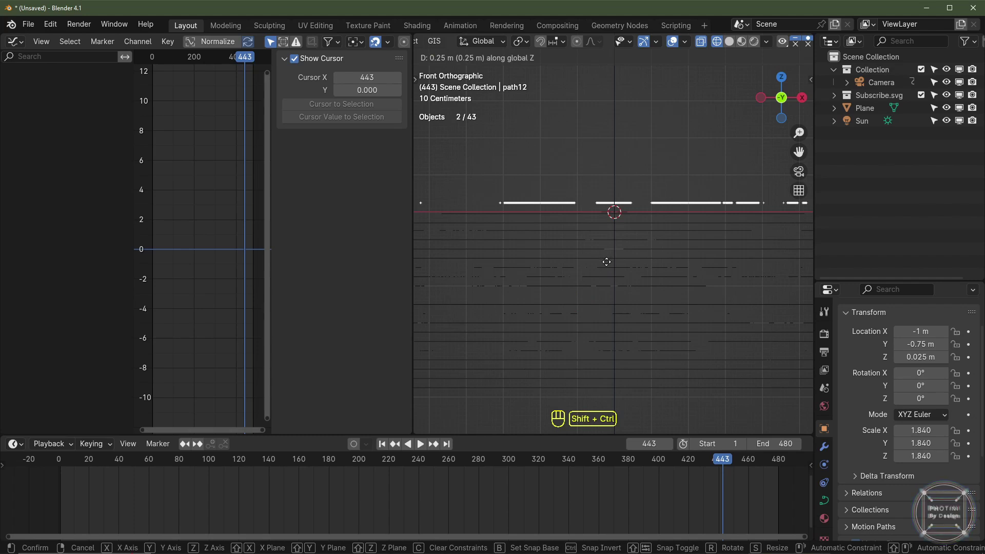
pyautogui.click(606, 263)
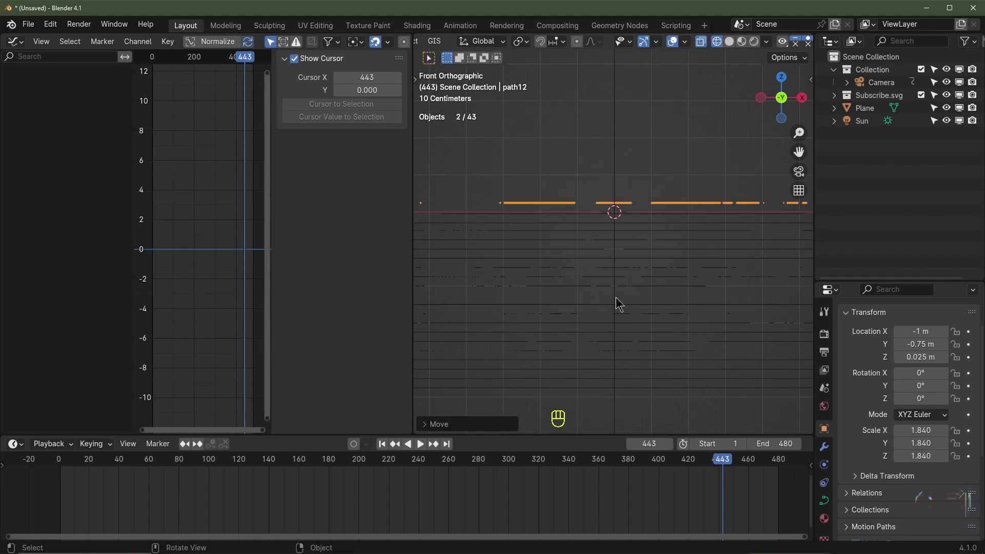
# Select the lower group of layers in the wireframe front view and shift it slightly upward along Z
pyautogui.moveTo(637, 297); pyautogui.dragTo(657, 403)
pyautogui.scroll(2, 625, 380)
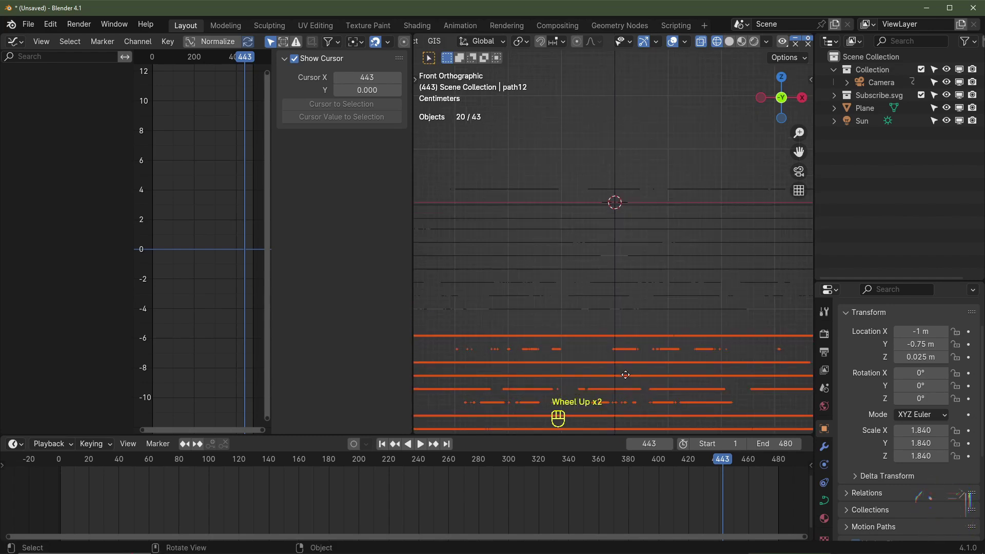
pyautogui.press('g')
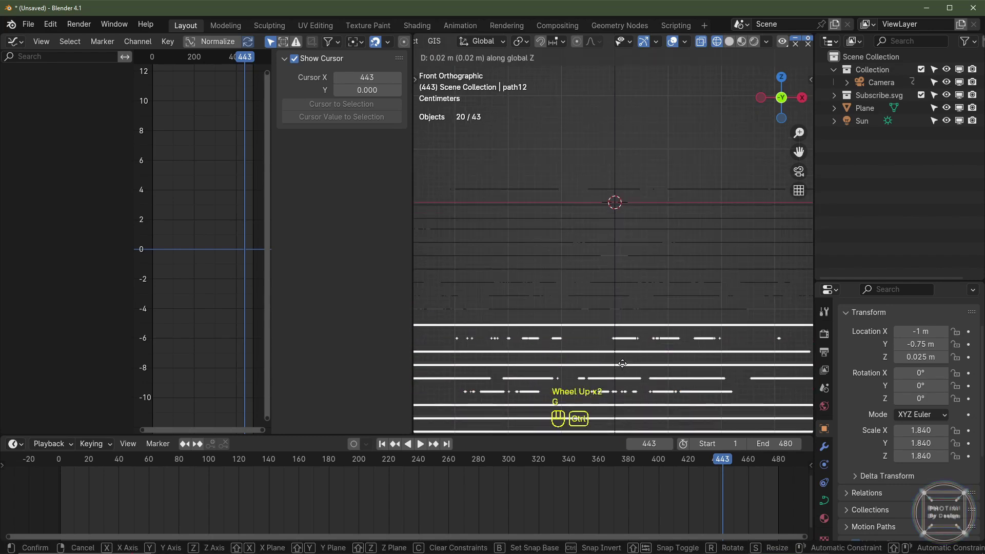
pyautogui.click(622, 363)
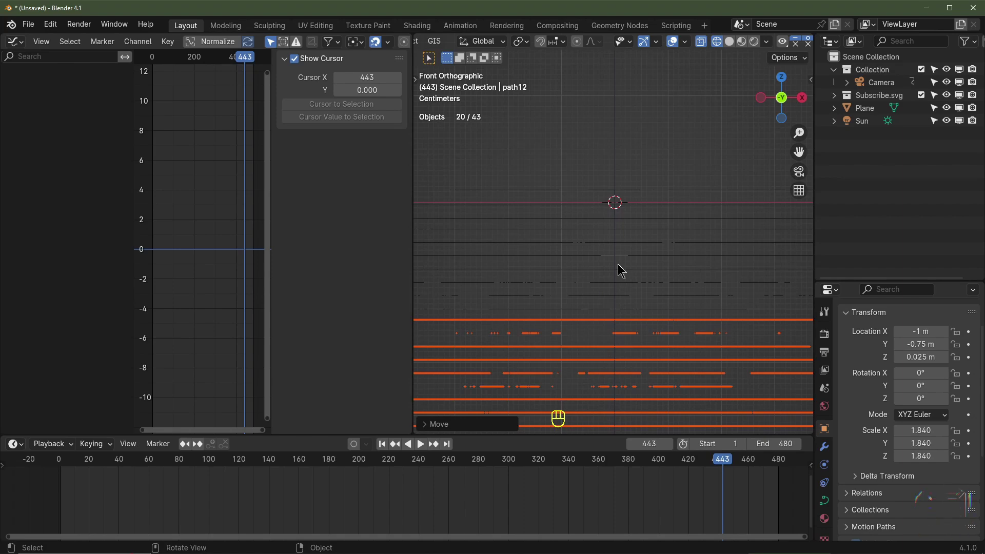
# Check the camera view in Material Preview, then select the blue layer above the beak and raise it along Z to 0 m
pyautogui.press('KP_0')
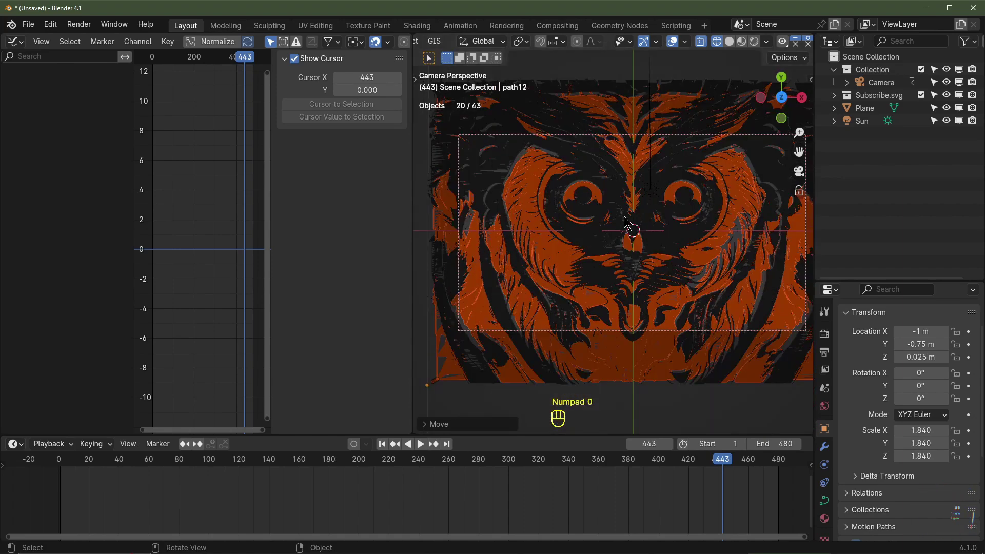
pyautogui.click(742, 41)
pyautogui.moveTo(606, 241); pyautogui.dragTo(639, 257, button='middle')
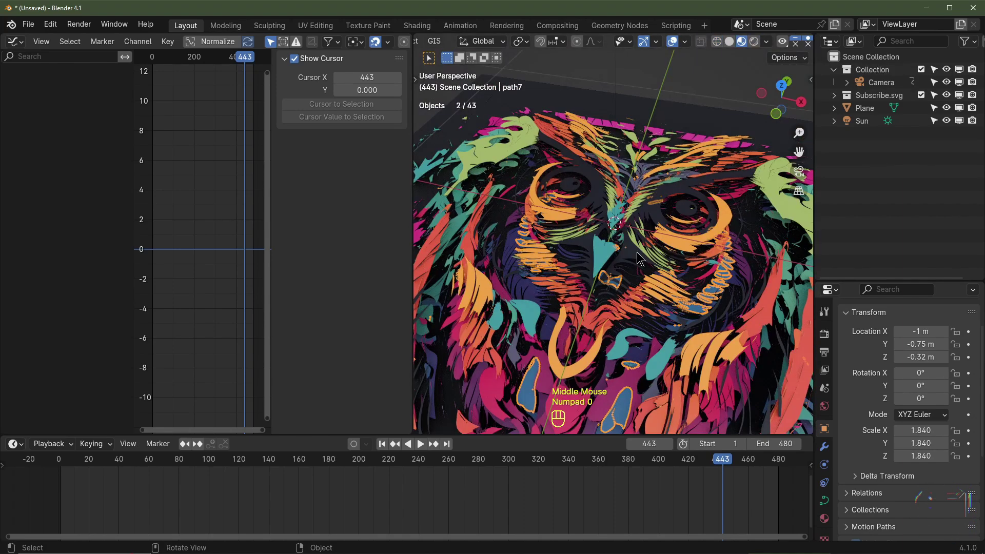
pyautogui.press('KP_0')
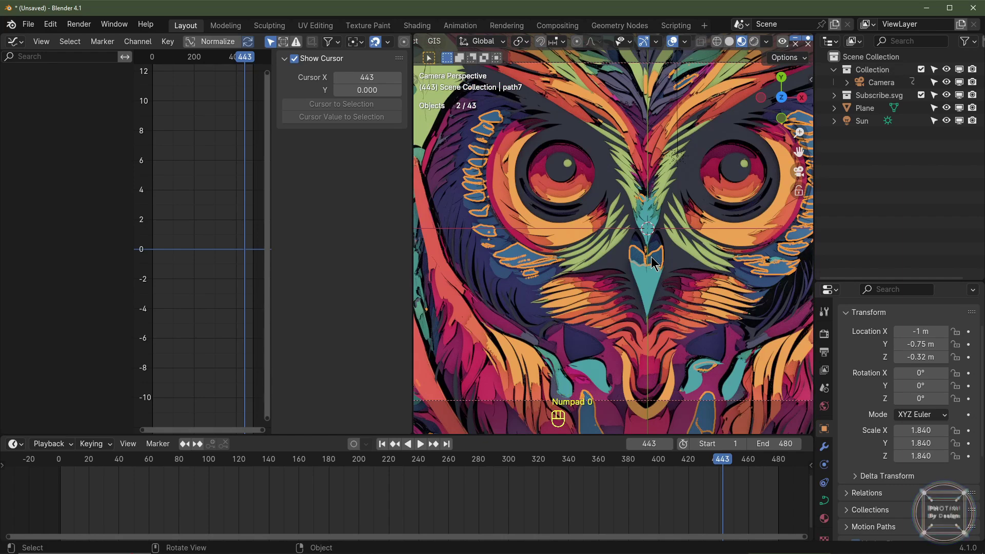
pyautogui.press('KP_1')
pyautogui.scroll(2, 625, 318)
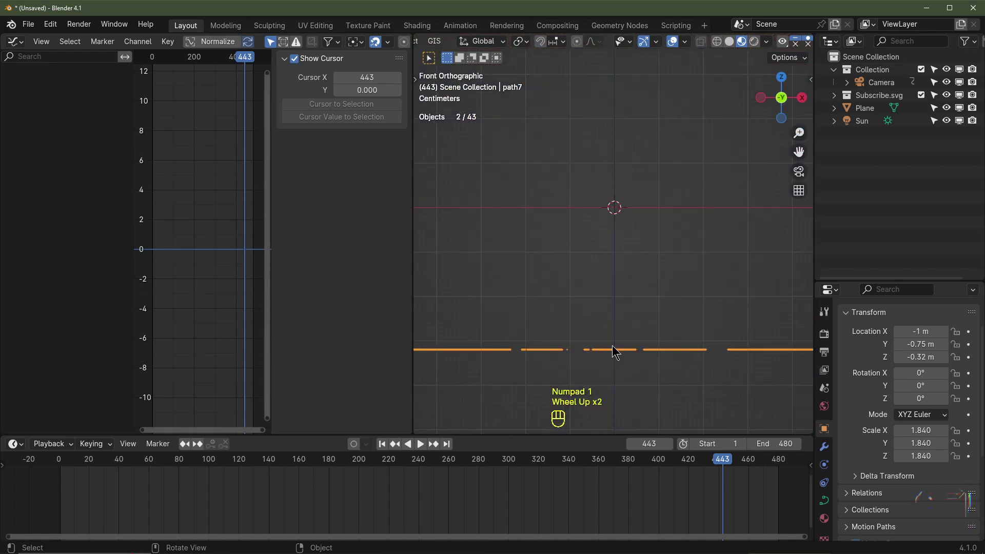
pyautogui.press('g')
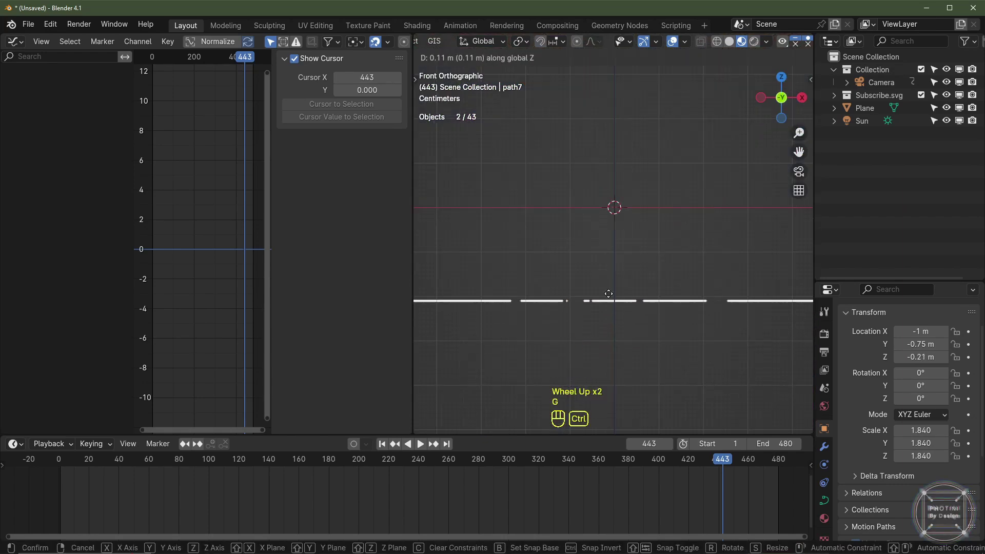
pyautogui.click(613, 206)
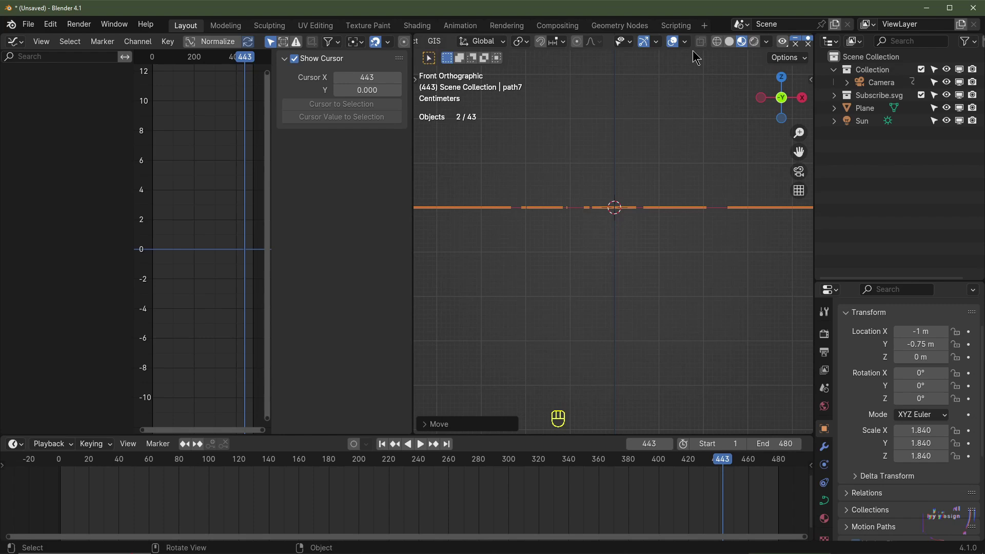
# Raise the blue layer a little further along Z in wireframe, placing it just beneath the teal beak layer
pyautogui.click(718, 43)
pyautogui.scroll(2, 697, 236)
pyautogui.keyDown('shift'); pyautogui.moveTo(697, 238); pyautogui.dragTo(648, 285, button='middle'); pyautogui.keyUp('shift')
pyautogui.press('g')
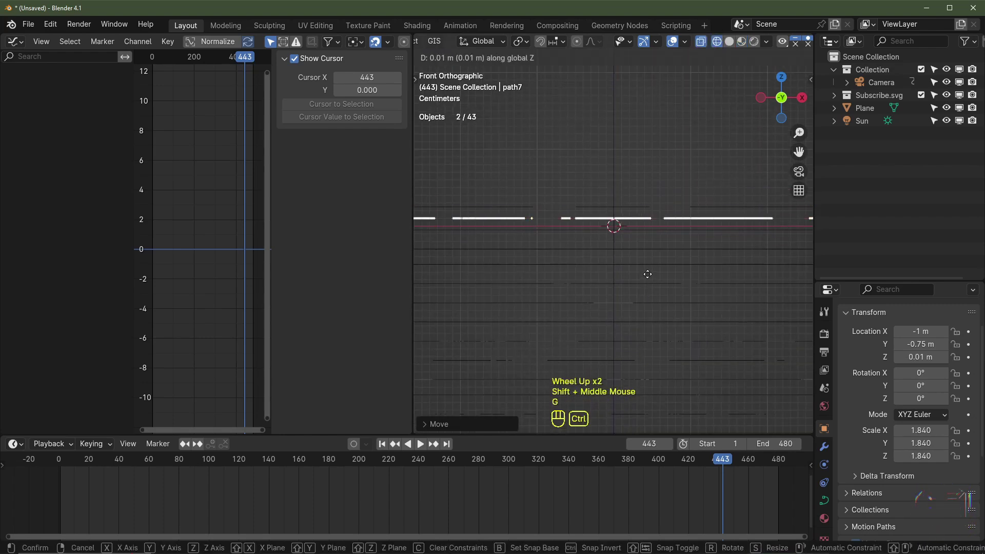
pyautogui.click(648, 272)
# Raise the teal beak layer to Z 0.045 m and preview the animation through the camera in Material Preview
pyautogui.click(631, 210)
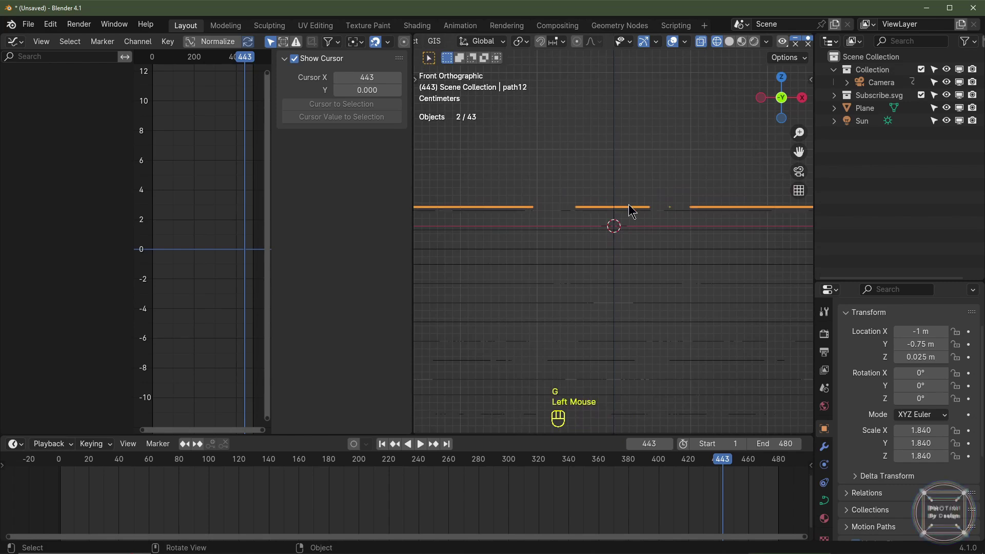
pyautogui.press('g')
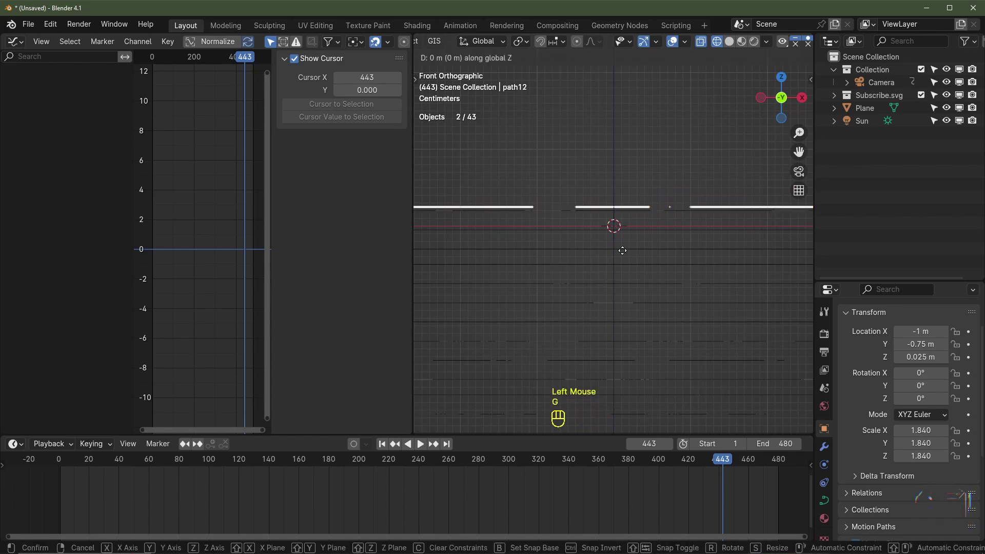
pyautogui.click(625, 244)
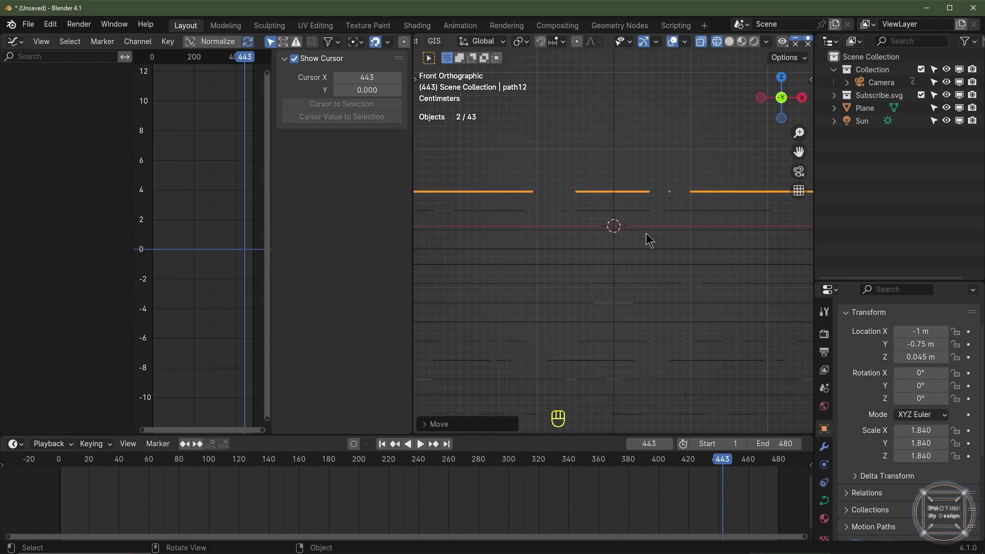
pyautogui.press('KP_0')
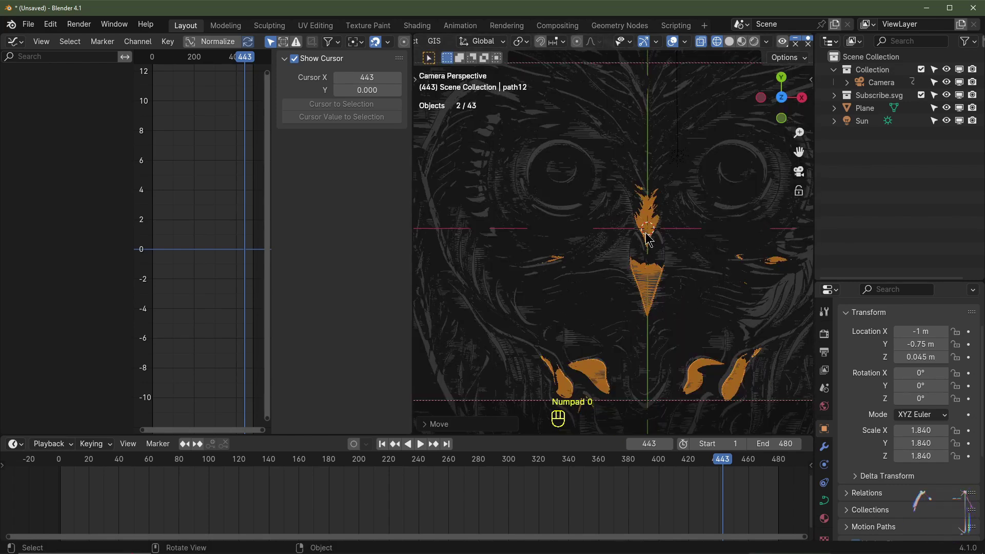
pyautogui.click(741, 41)
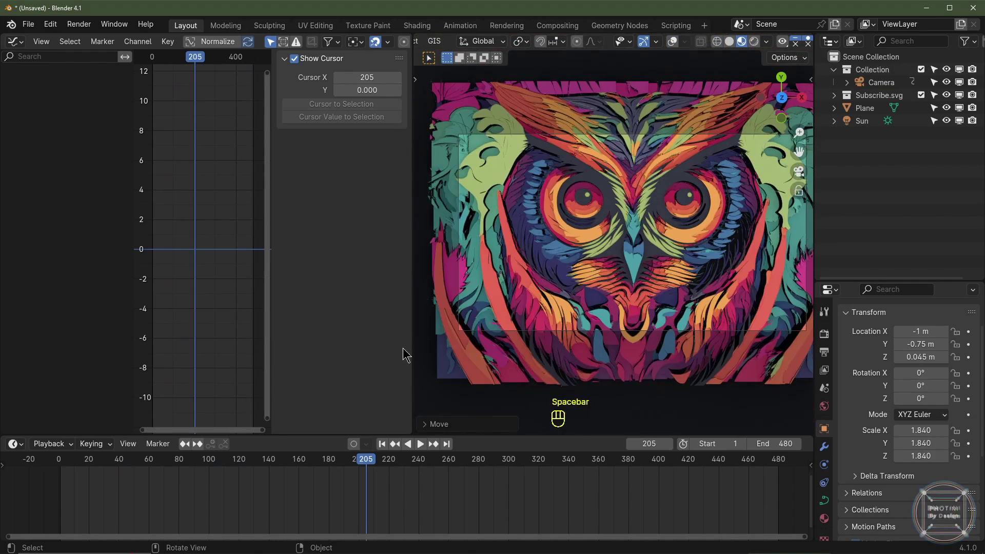
# Select the camera and review its Z location and lens settings
pyautogui.click(877, 82)
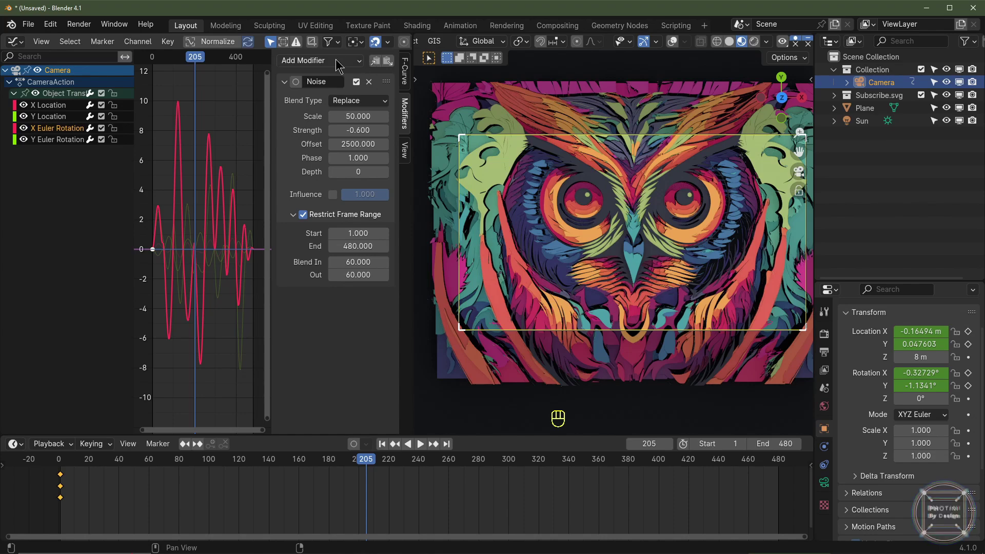
pyautogui.moveTo(921, 357)
pyautogui.mouseDown()
pyautogui.moveTo(931, 357)
pyautogui.moveTo(908, 357)
pyautogui.moveTo(954, 352)
pyautogui.moveTo(905, 357)
pyautogui.mouseUp()
pyautogui.click(825, 483)
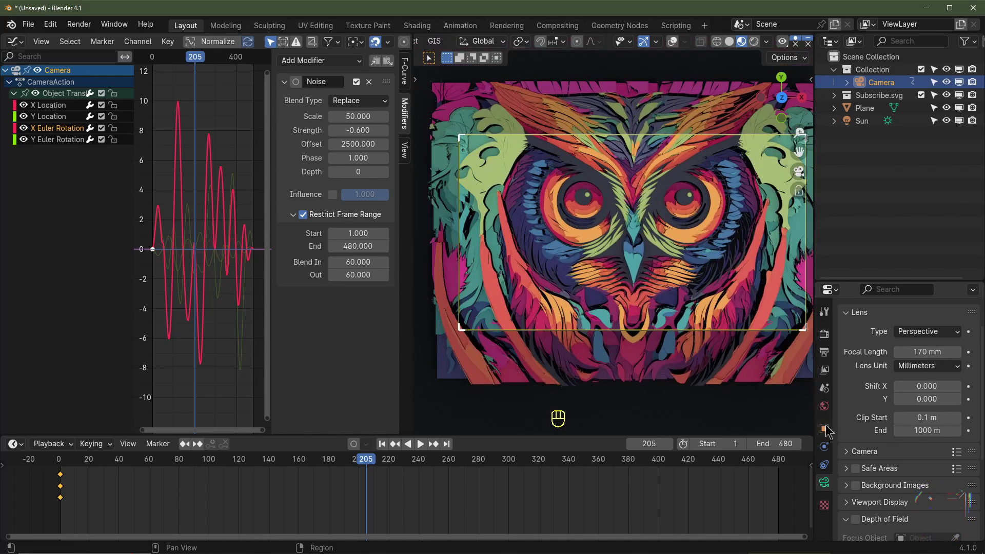
pyautogui.click(824, 428)
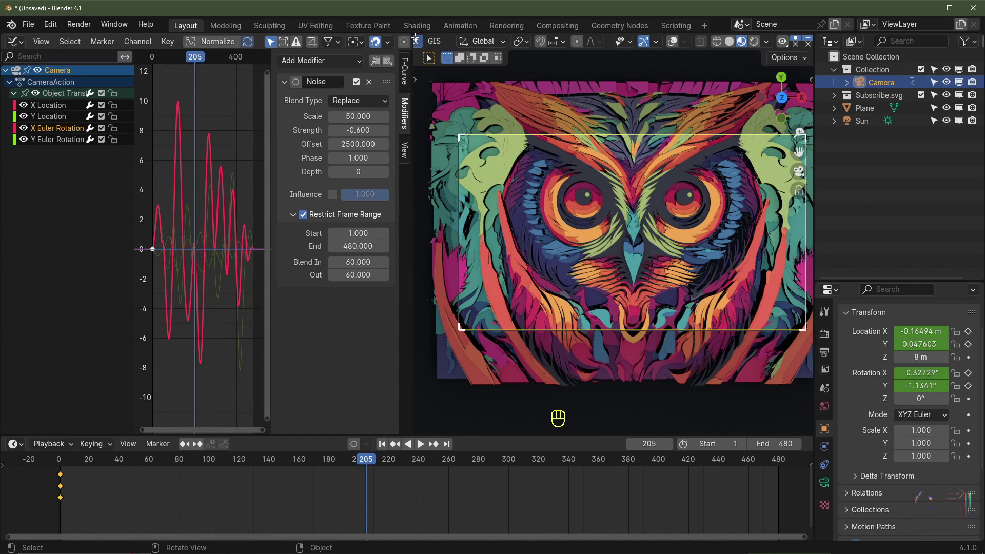
# Expand the 3D viewport over the Graph Editor and show the camera view in Rendered shading
pyautogui.moveTo(414, 39); pyautogui.dragTo(337, 54)
pyautogui.scroll(-2, 455, 230)
pyautogui.keyDown('shift'); pyautogui.moveTo(472, 233); pyautogui.dragTo(451, 232, button='middle'); pyautogui.keyUp('shift')
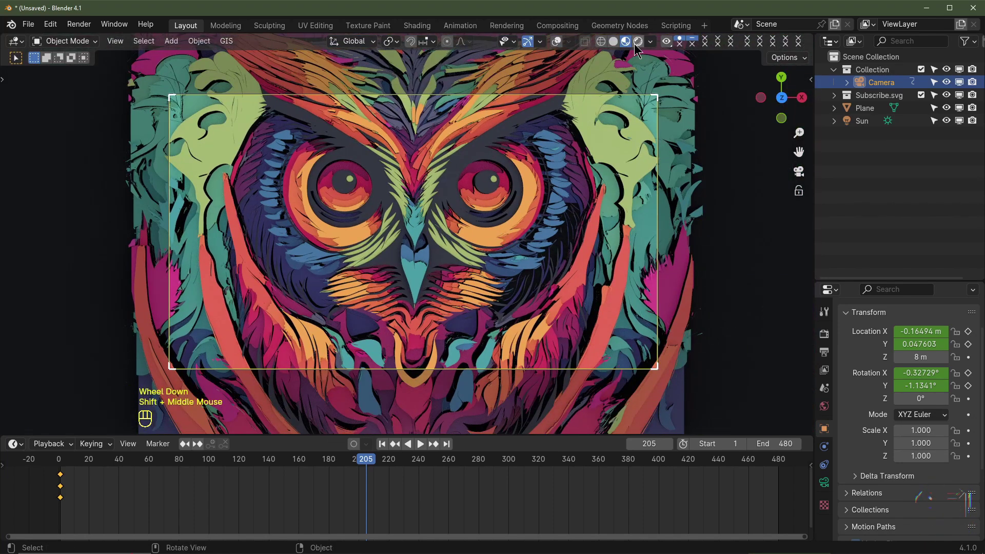
pyautogui.click(639, 41)
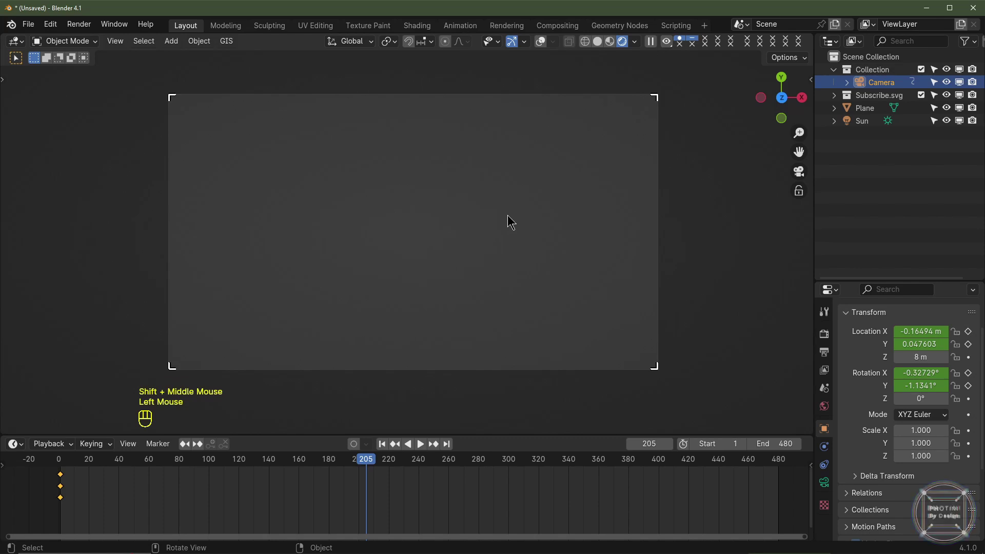
# Select the Sun light and show it above the owl in Material Preview with viewport overlays turned on
pyautogui.click(862, 120)
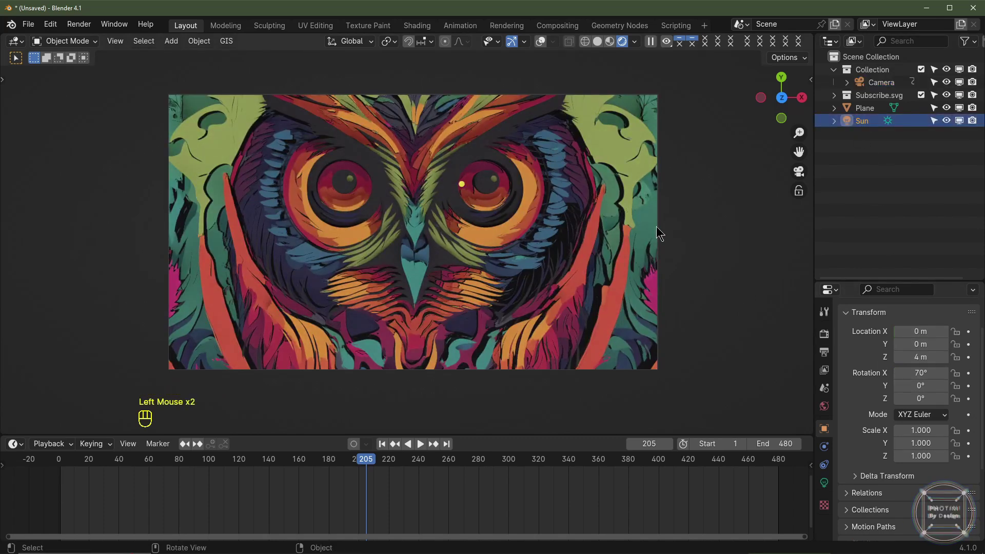
pyautogui.click(540, 42)
pyautogui.click(609, 41)
pyautogui.moveTo(709, 317); pyautogui.dragTo(479, 192, button='middle')
pyautogui.scroll(-2, 570, 281)
pyautogui.press('g')
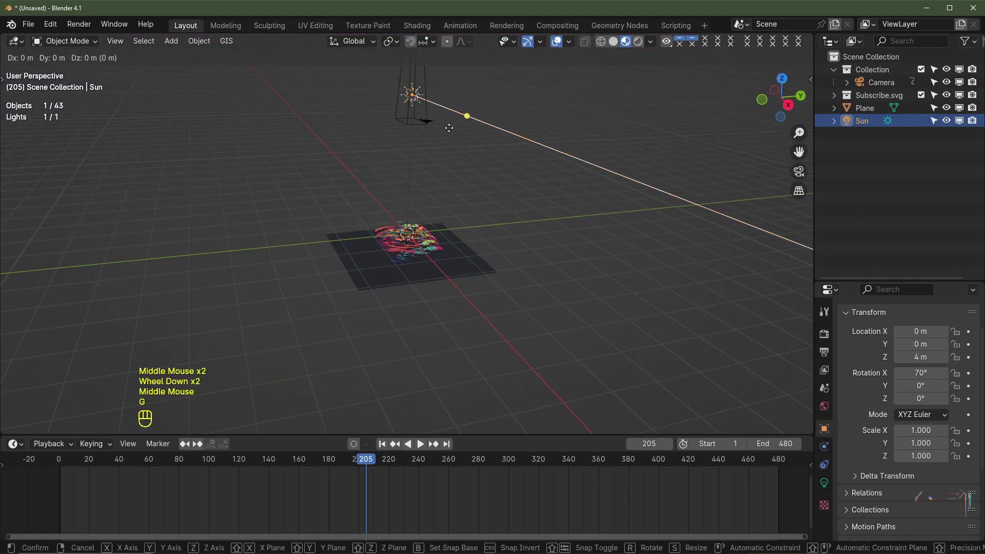
pyautogui.press('z')
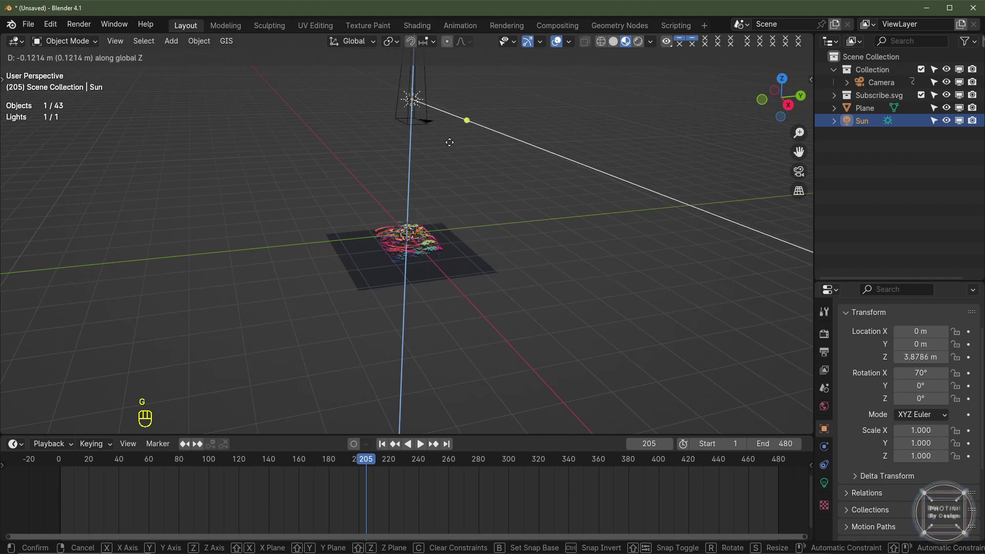
pyautogui.rightClick(450, 205)
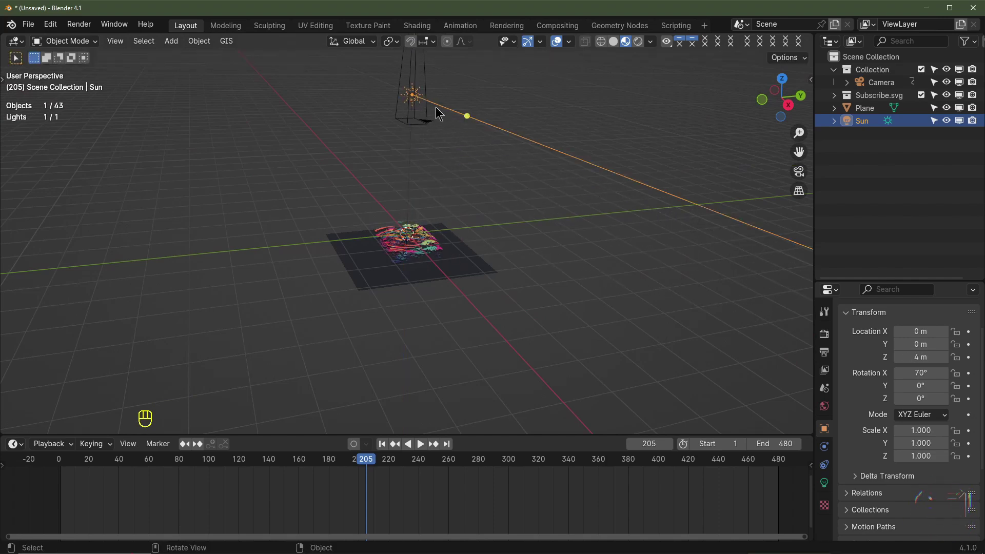
# Place the 3D cursor on the pupil on the +X side in top view and add a point light there
pyautogui.scroll(5, 438, 281)
pyautogui.moveTo(448, 197); pyautogui.dragTo(487, 314, button='middle')
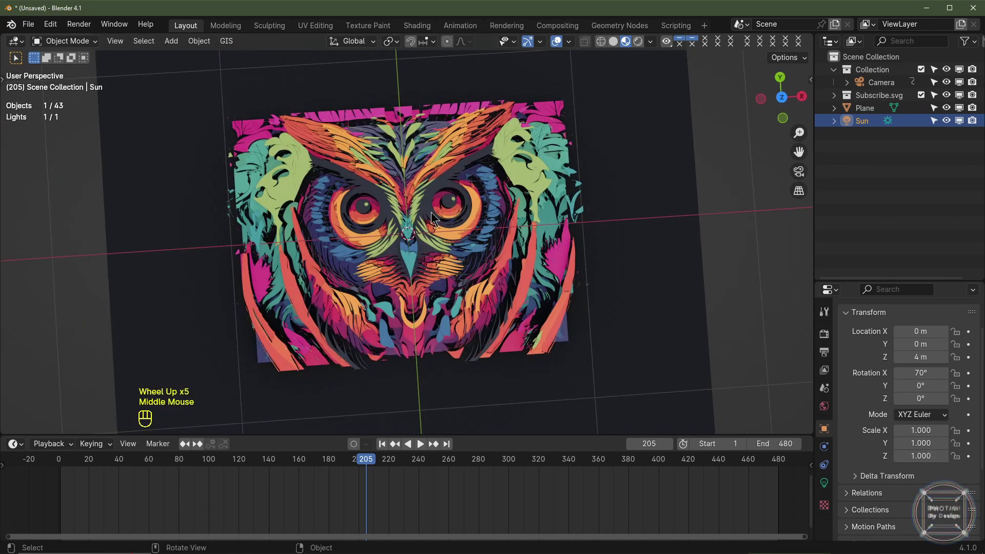
pyautogui.press('KP_7')
pyautogui.scroll(2, 488, 249)
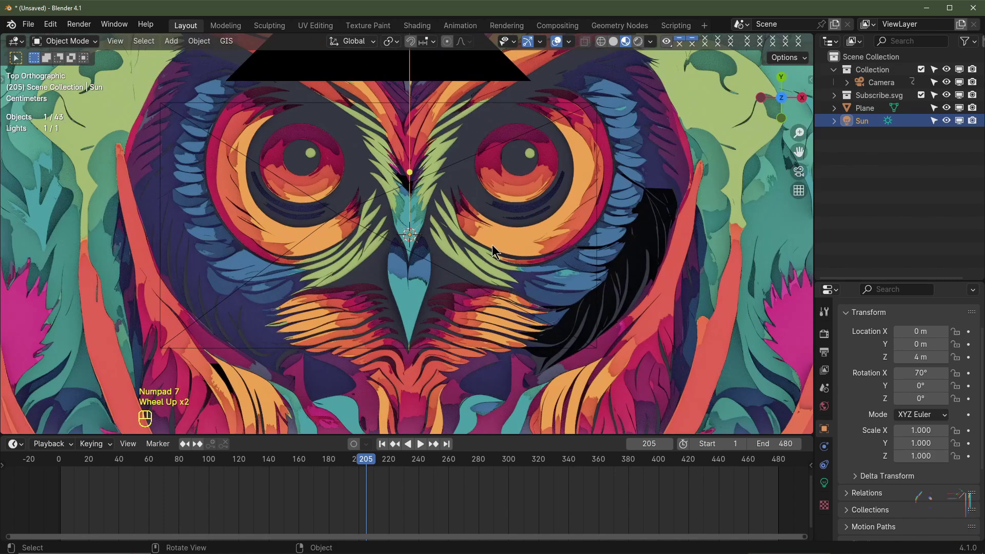
pyautogui.keyDown('shift'); pyautogui.rightClick(520, 155); pyautogui.keyUp('shift')
pyautogui.moveTo(523, 163); pyautogui.dragTo(537, 205, button='middle')
pyautogui.hotkey('shift', 'a')
pyautogui.moveTo(515, 351)
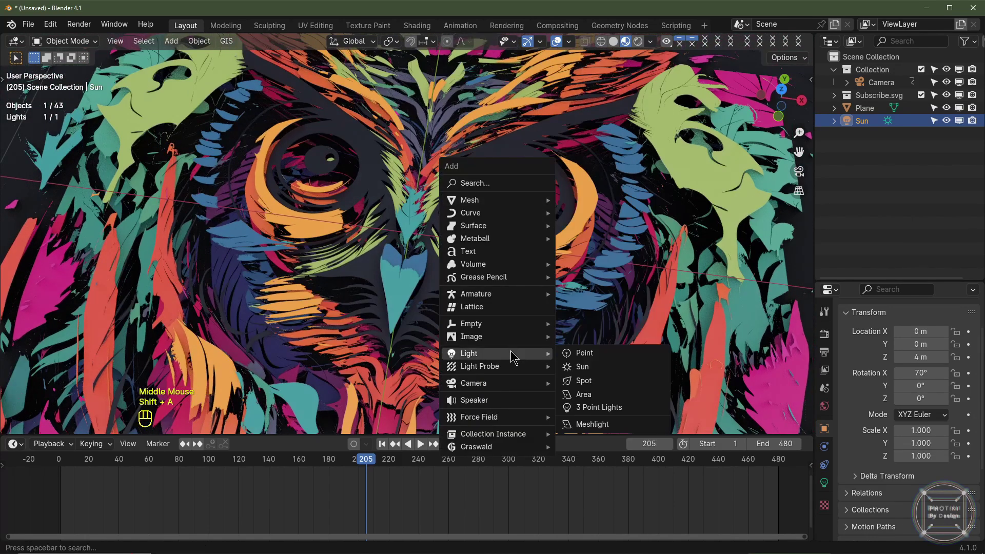
pyautogui.click(575, 352)
# Raise the point light along Z to about 0.06 m, above the owl layers, in a wireframe front view
pyautogui.press('KP_1')
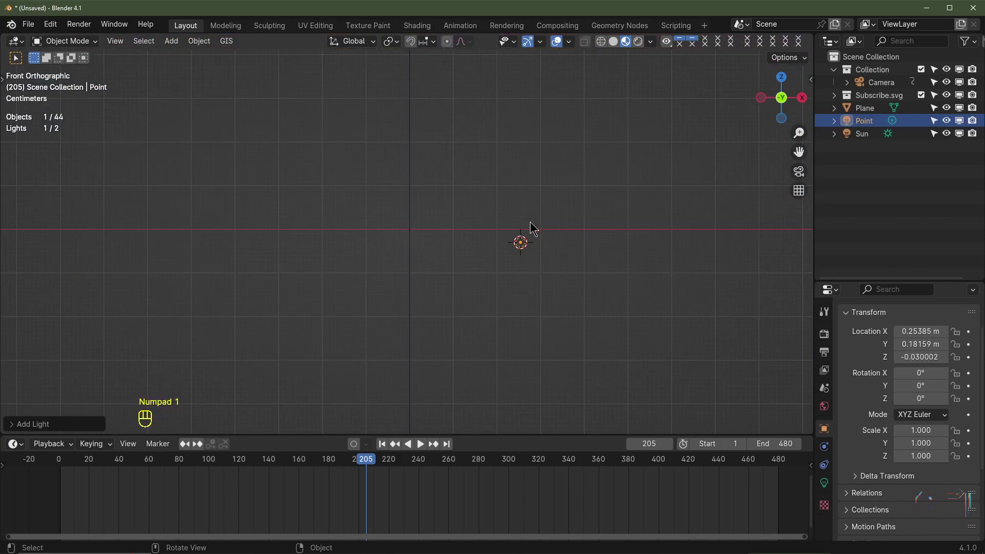
pyautogui.click(600, 41)
pyautogui.scroll(2, 587, 286)
pyautogui.keyDown('shift'); pyautogui.moveTo(586, 285); pyautogui.dragTo(523, 284, button='middle'); pyautogui.keyUp('shift')
pyautogui.press('g')
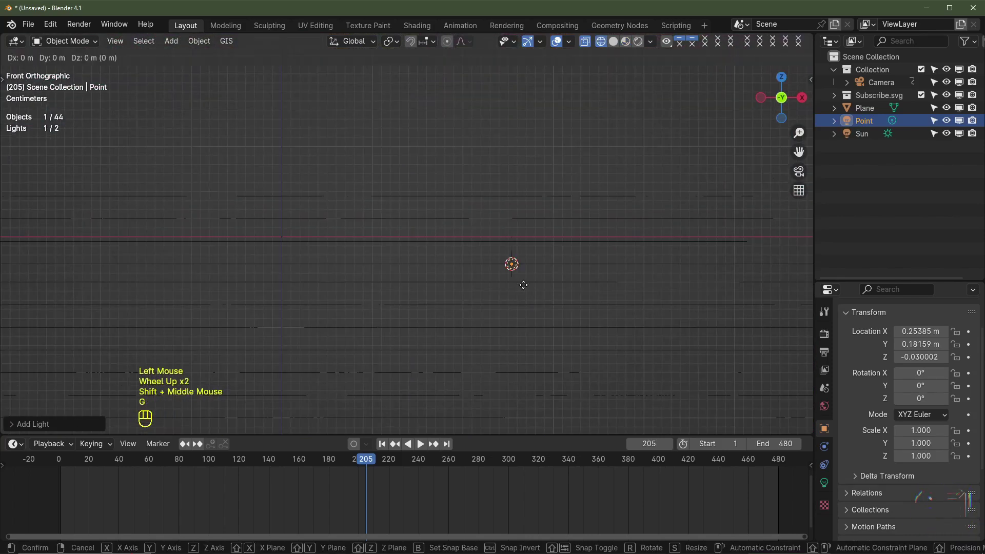
pyautogui.press('z')
pyautogui.click(531, 201)
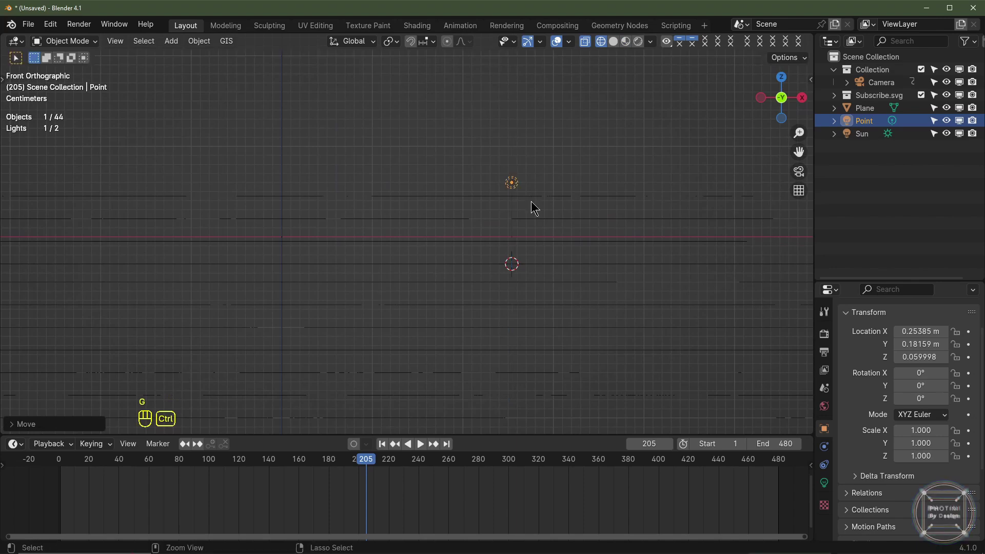
# Make a linked duplicate of the point light and place it along X over the other pupil, at X about -0.247 m
pyautogui.press('KP_7')
pyautogui.scroll(-2, 592, 159)
pyautogui.keyDown('shift'); pyautogui.moveTo(592, 159); pyautogui.dragTo(662, 261, button='middle'); pyautogui.keyUp('shift')
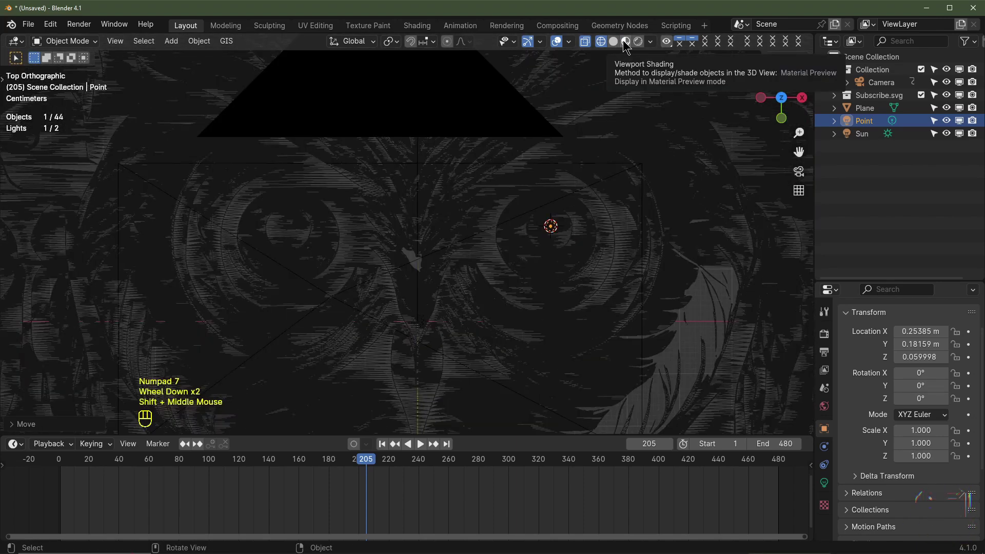
pyautogui.click(626, 42)
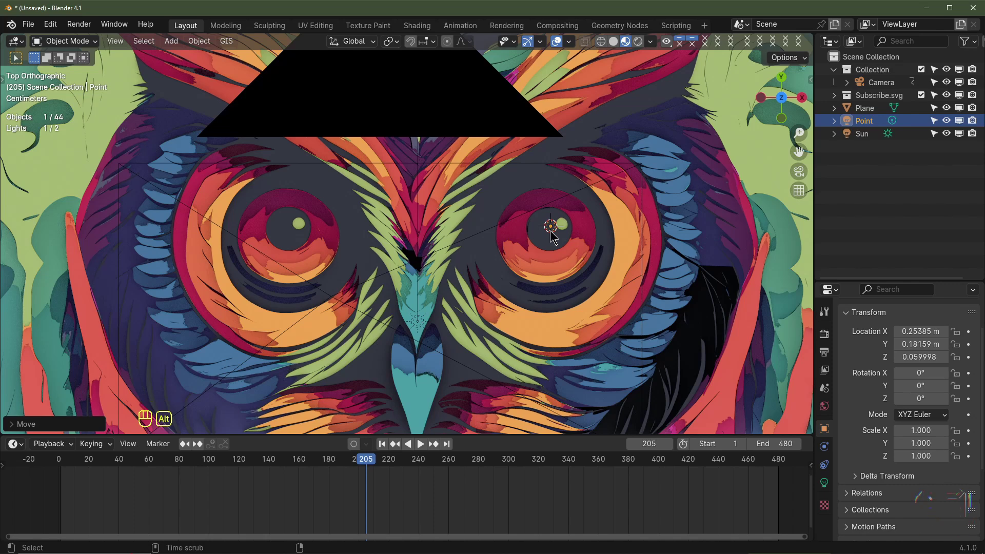
pyautogui.hotkey('alt', 'd')
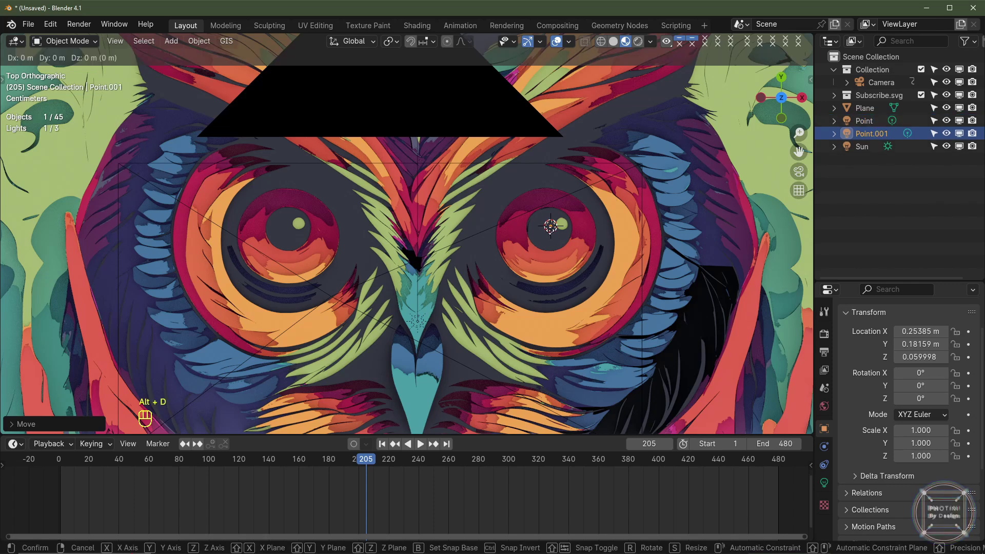
pyautogui.press('x')
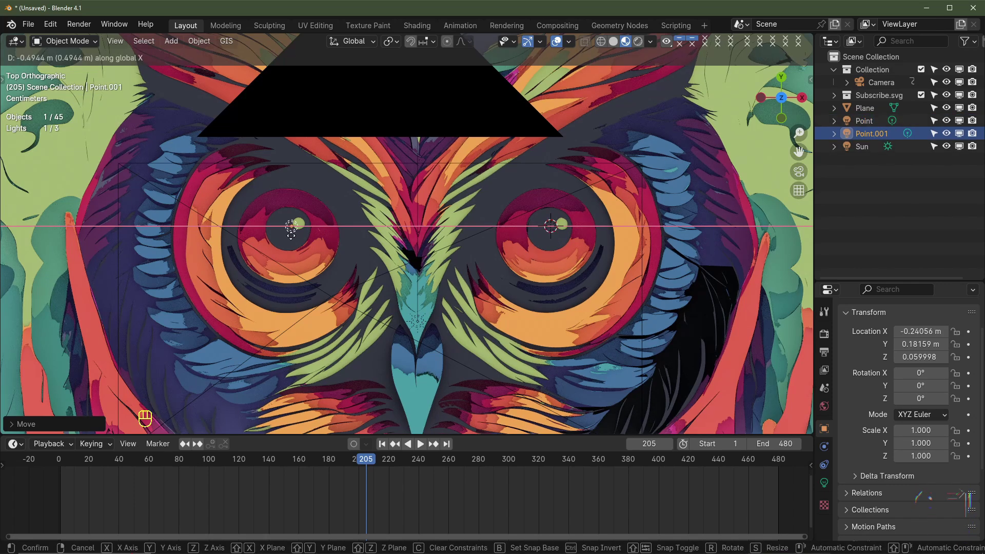
pyautogui.click(288, 230)
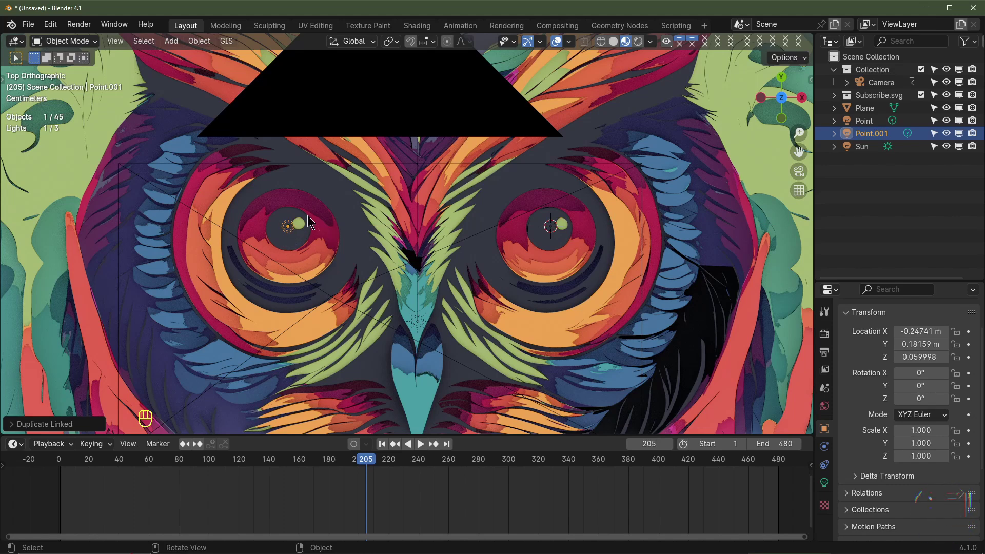
# Set the eye point light's radius to 0 m and preview the owl through the camera in Rendered shading
pyautogui.click(824, 482)
pyautogui.scroll(-2, 936, 415)
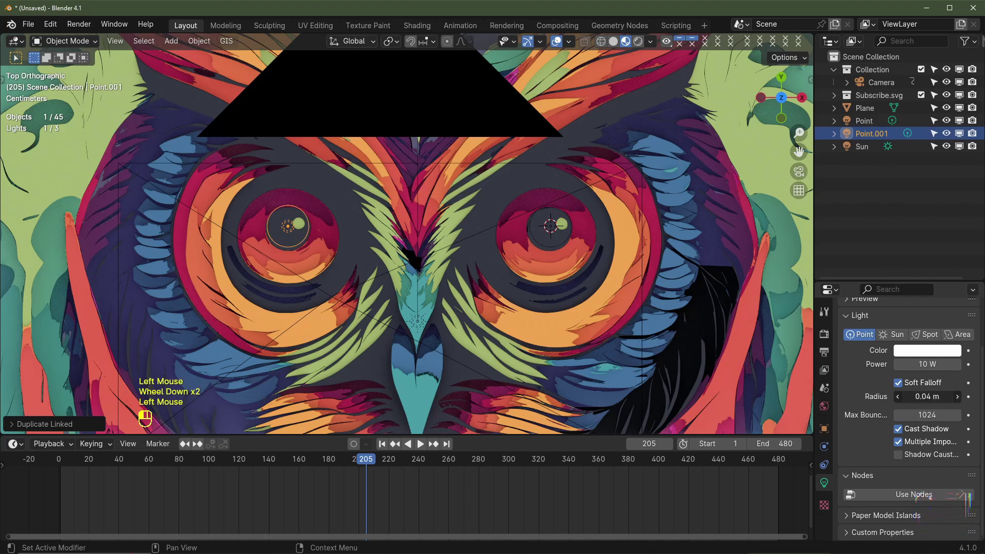
pyautogui.moveTo(927, 397)
pyautogui.mouseDown()
pyautogui.moveTo(946, 397)
pyautogui.moveTo(918, 396)
pyautogui.mouseUp()
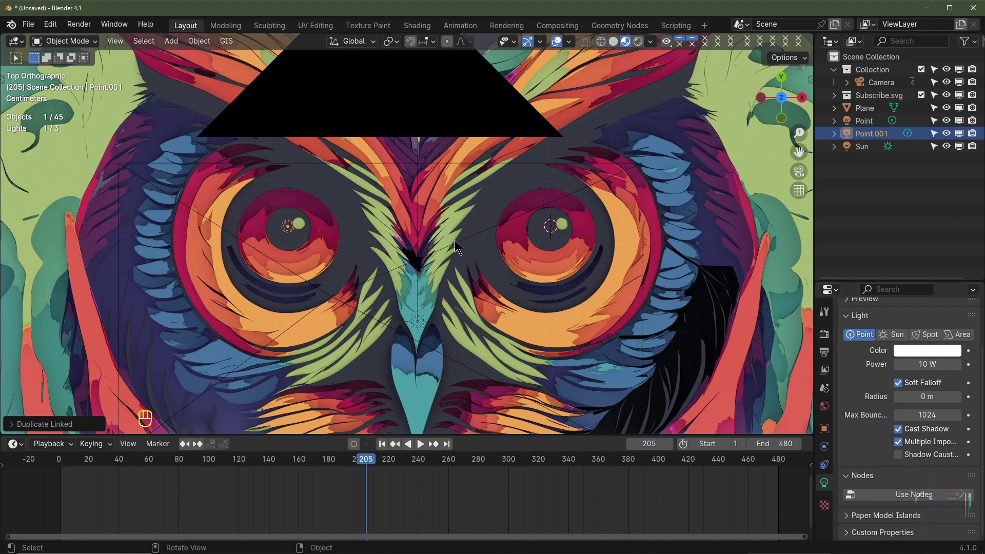
pyautogui.press('KP_0')
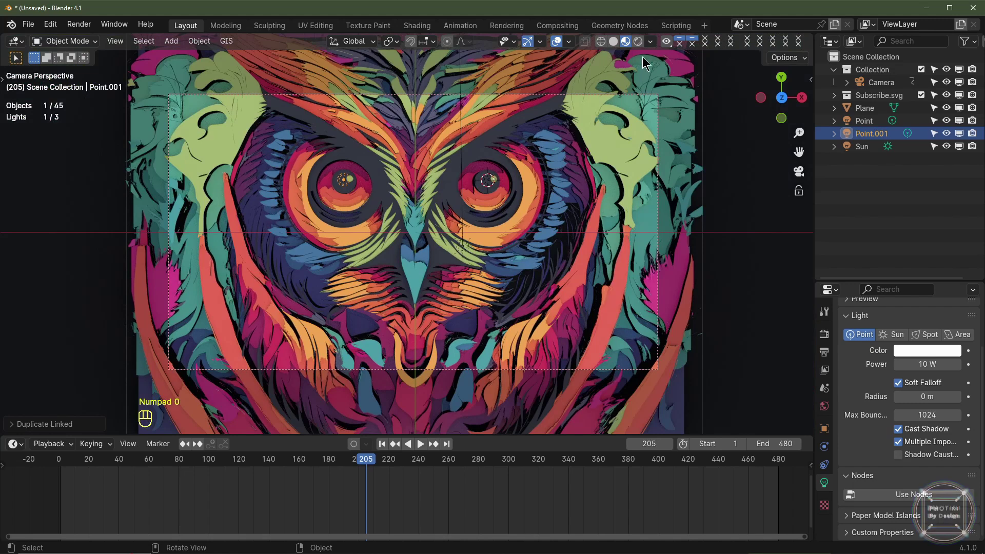
pyautogui.click(638, 41)
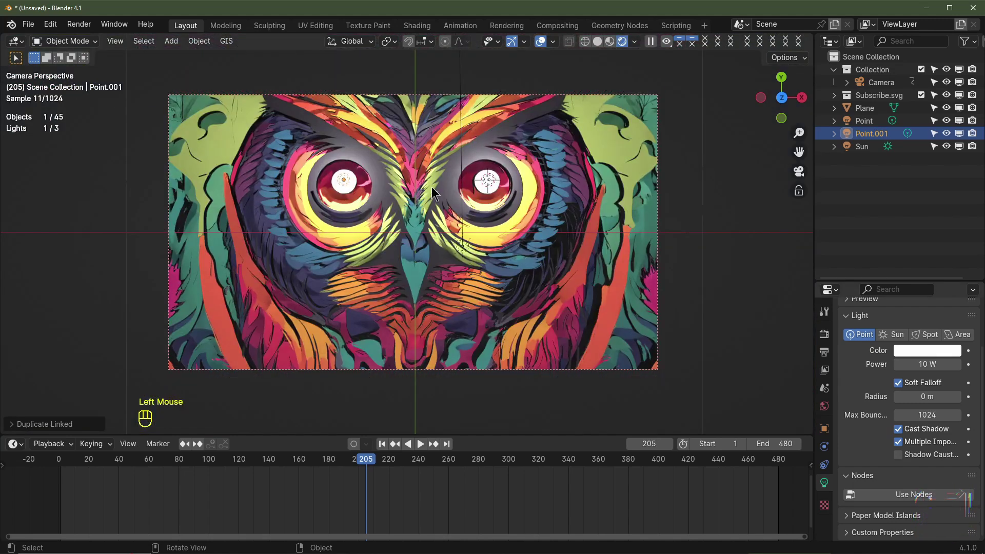
# Colour the linked eye point lights saturated blue and set their radius to 0.025 m
pyautogui.click(916, 351)
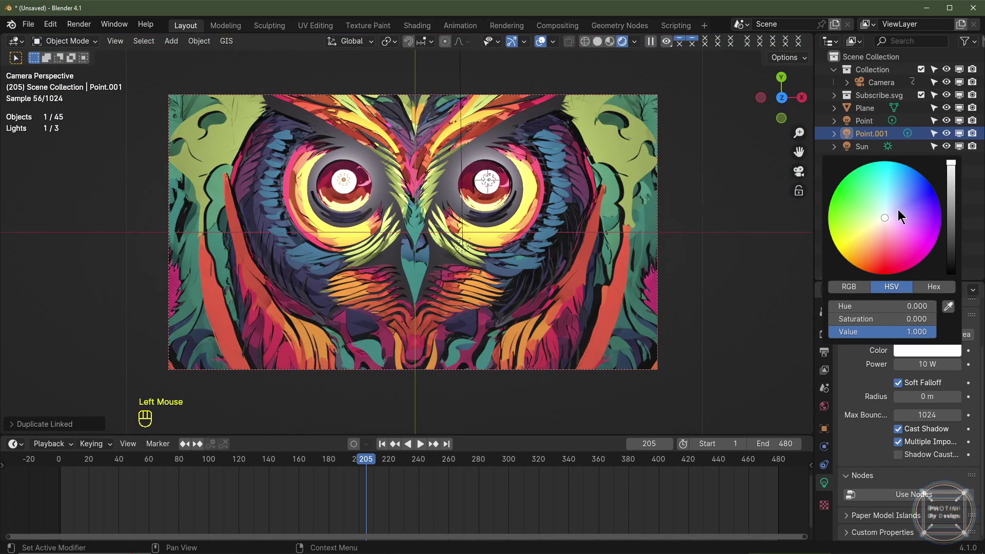
pyautogui.moveTo(897, 210); pyautogui.dragTo(935, 202)
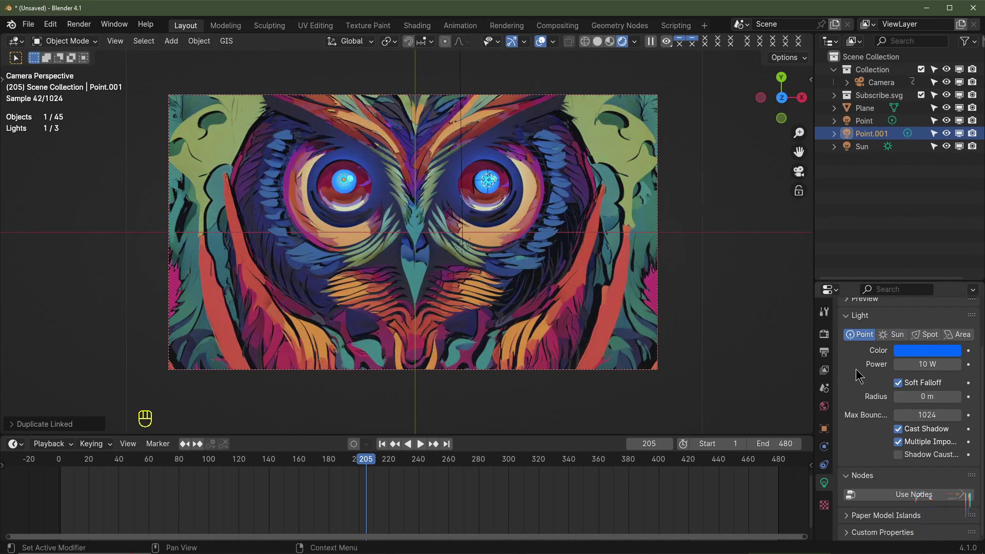
pyautogui.keyDown('shift'); pyautogui.click(922, 364); pyautogui.keyUp('shift')
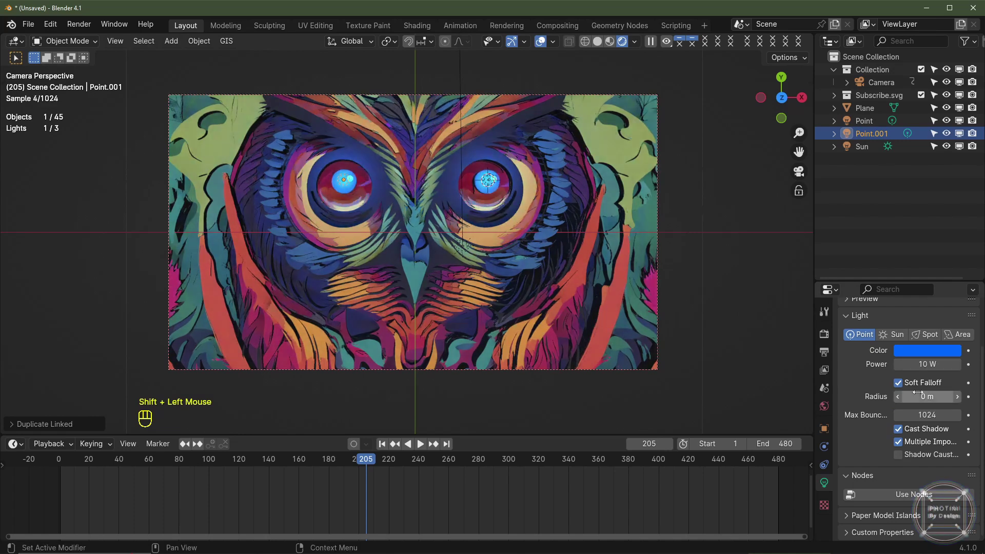
pyautogui.keyDown('shift'); pyautogui.click(964, 494); pyautogui.keyUp('shift')
pyautogui.click(917, 396)
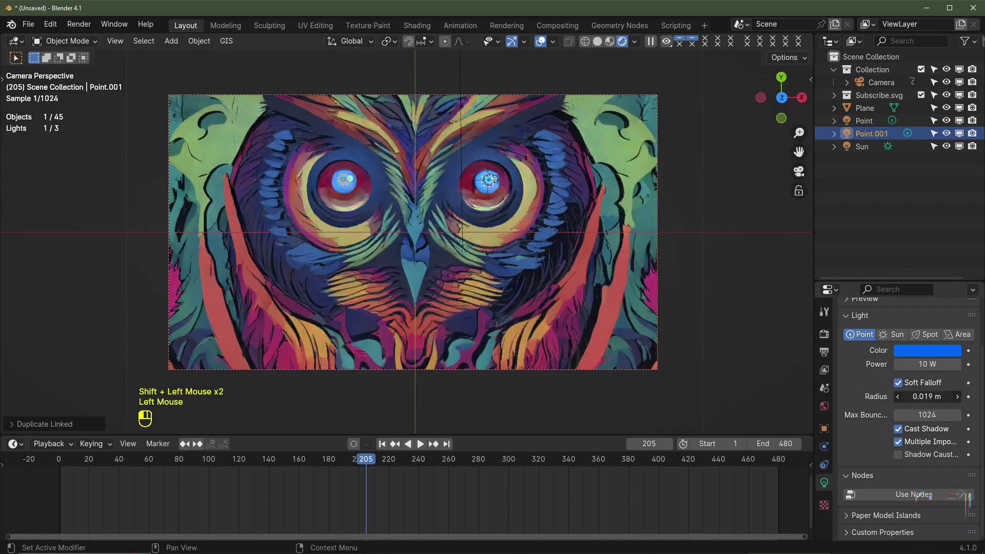
pyautogui.write('.025')
pyautogui.press('Return')
pyautogui.moveTo(927, 363); pyautogui.dragTo(954, 364)
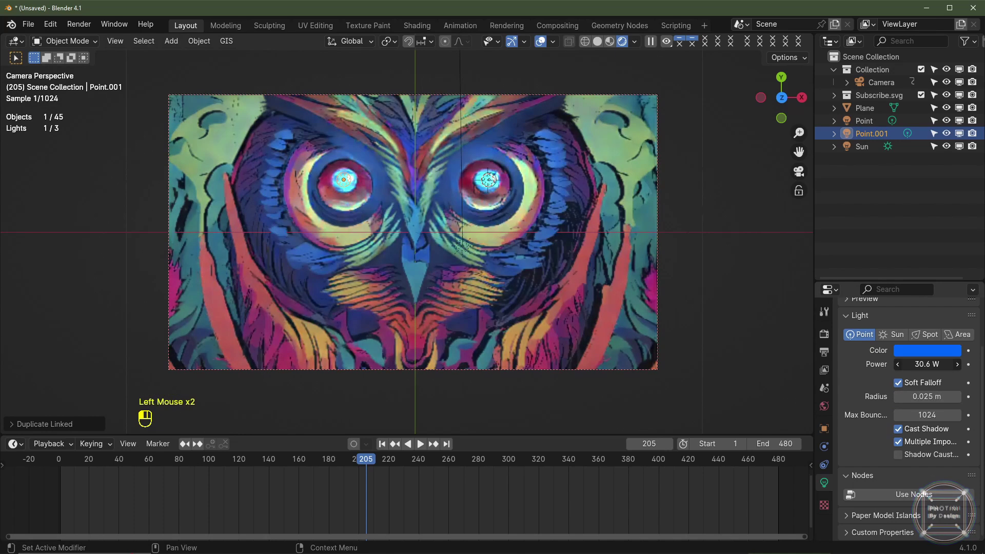
pyautogui.hotkey('ctrl', 'z')
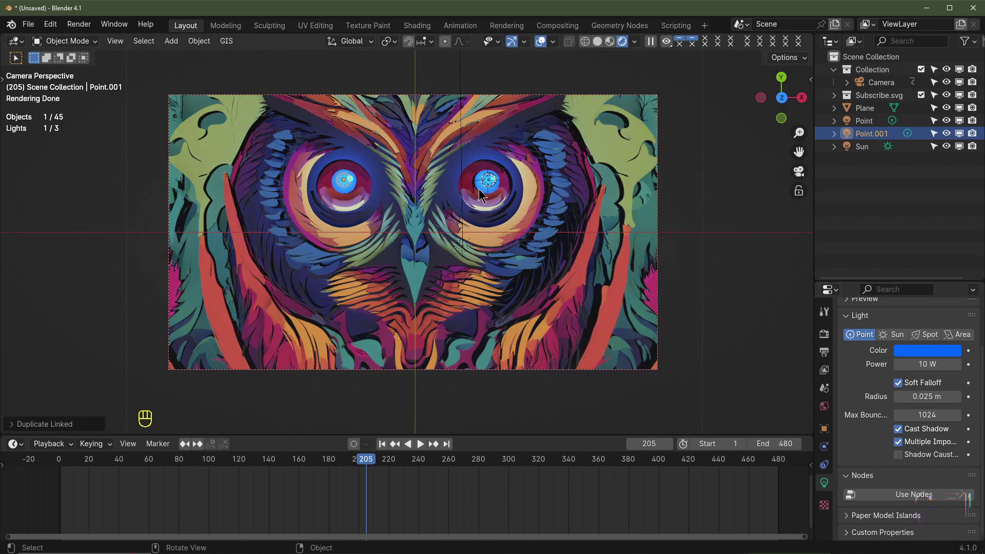
# Duplicate the Sun light in place and set the duplicate's X rotation to -80°
pyautogui.click(861, 147)
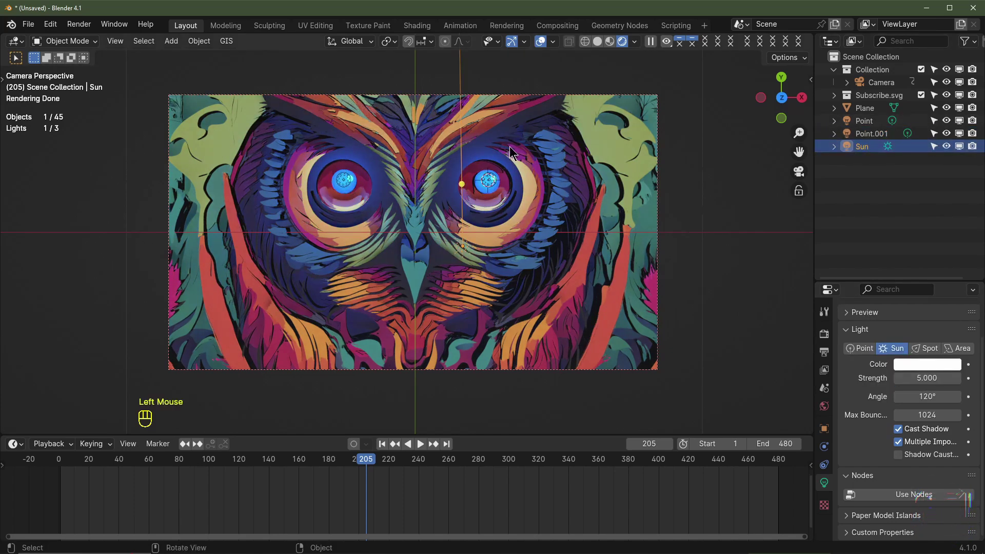
pyautogui.hotkey('shift', 'd')
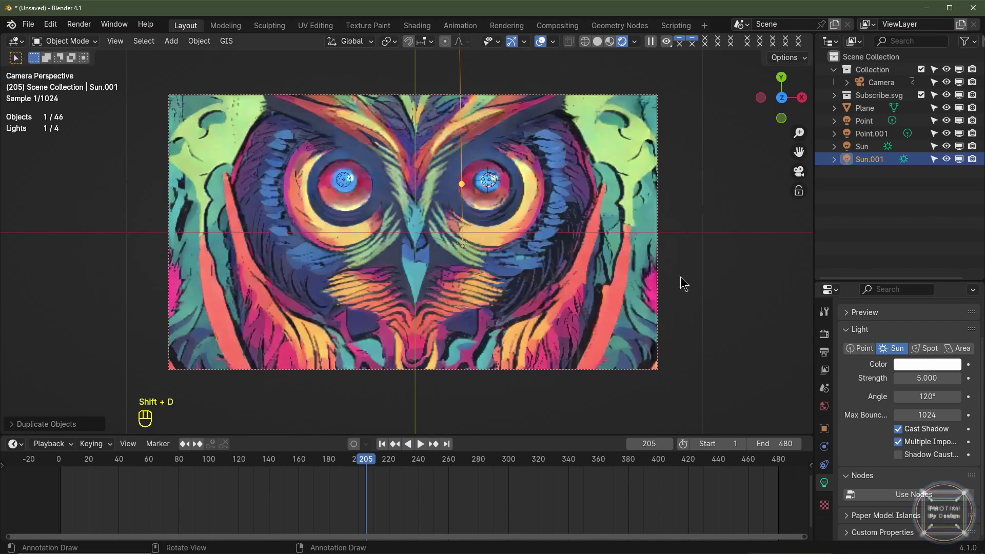
pyautogui.click(824, 429)
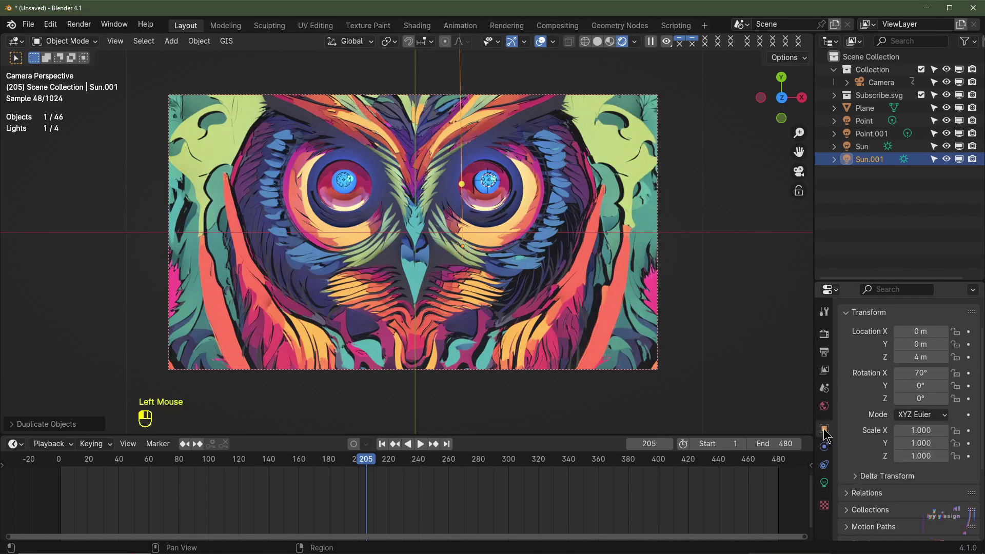
pyautogui.doubleClick(922, 373)
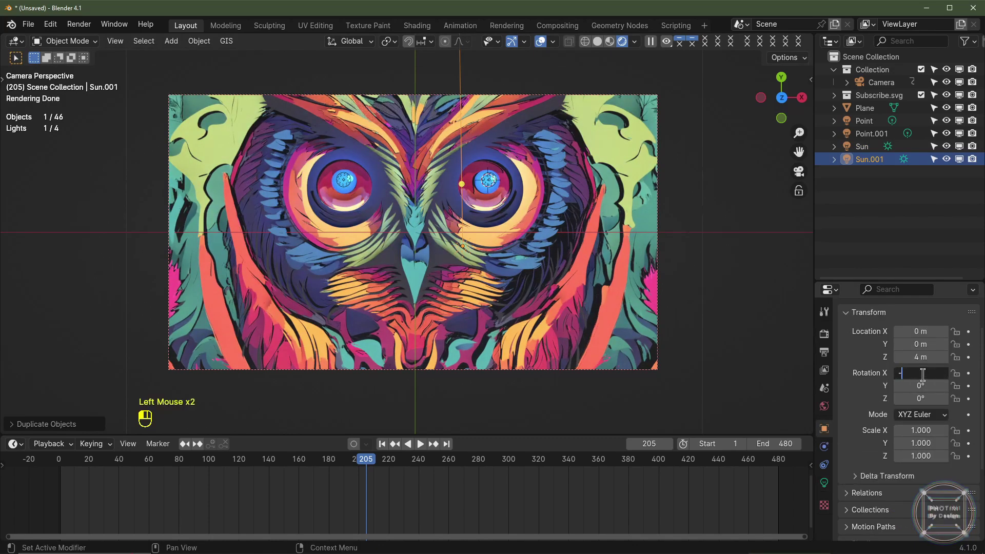
pyautogui.press('Return')
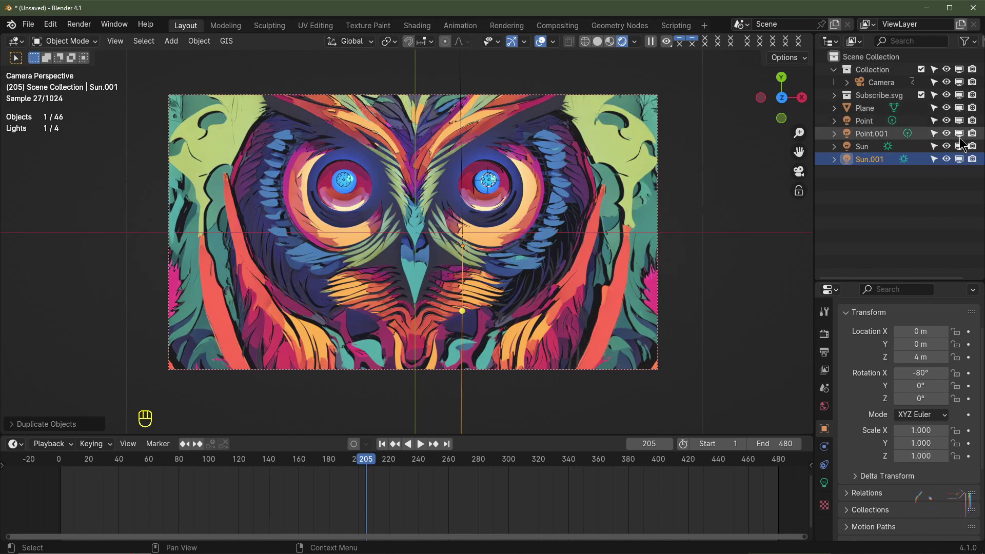
# Hide the original Sun and give the duplicated sun an orange colour with a strength of 10
pyautogui.click(947, 147)
pyautogui.click(824, 483)
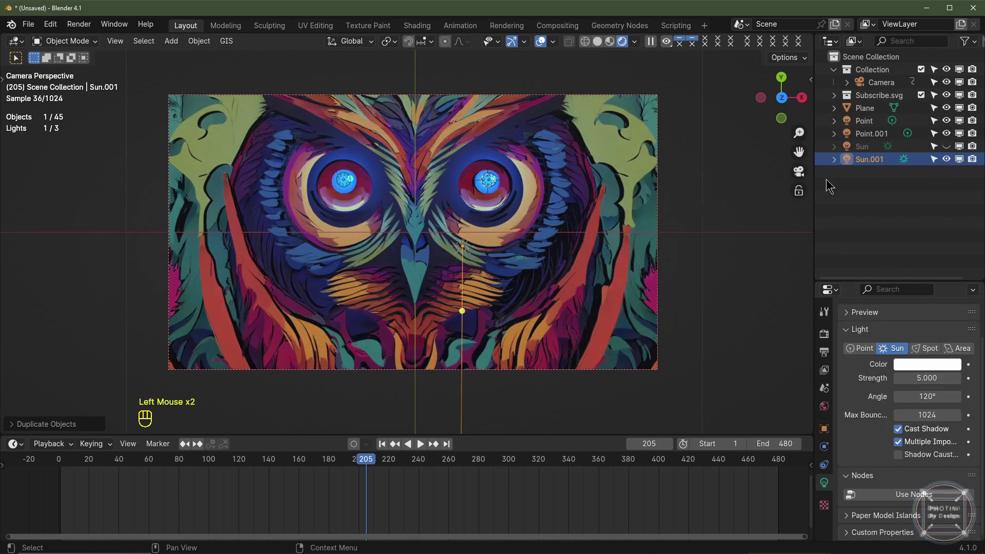
pyautogui.click(859, 161)
pyautogui.click(924, 365)
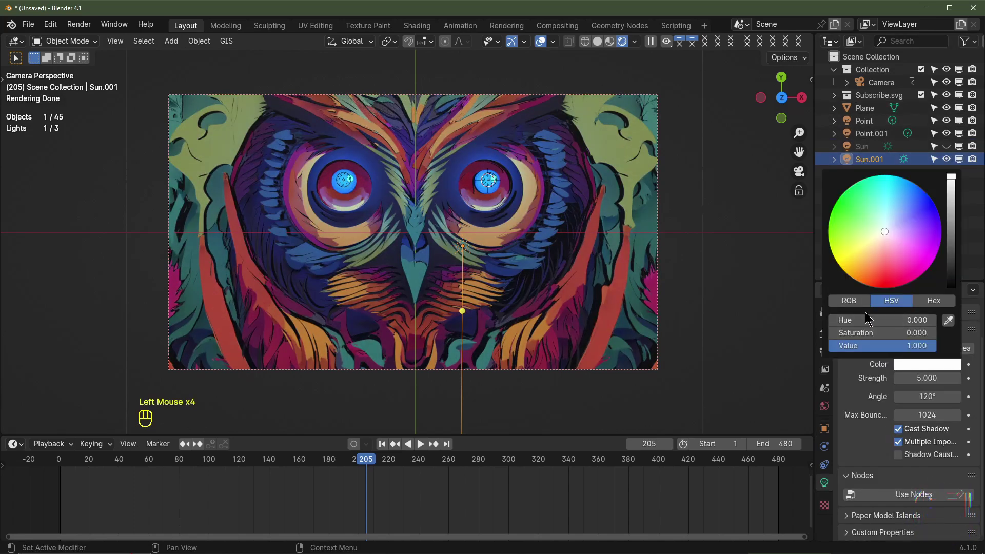
pyautogui.click(874, 251)
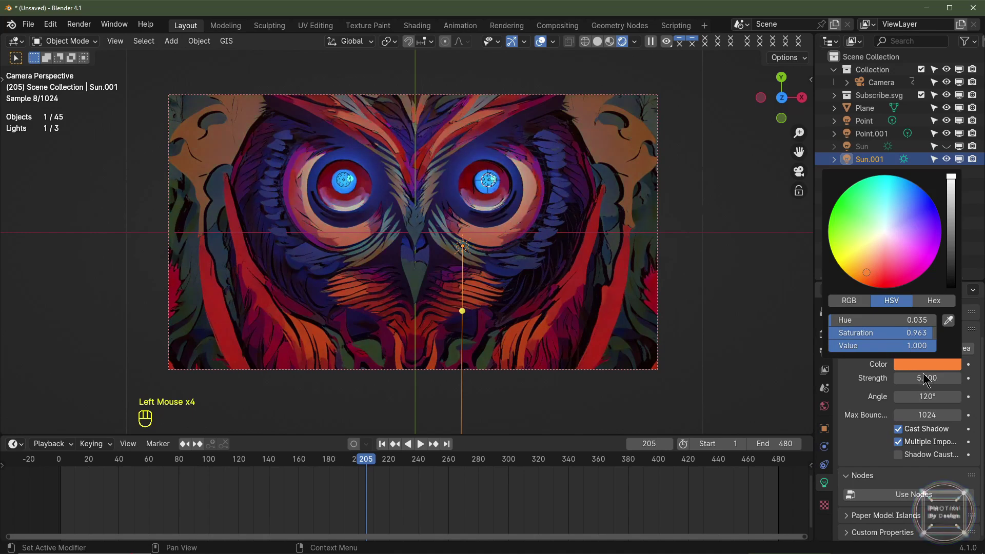
pyautogui.press('KP_1')
pyautogui.press('KP_0')
pyautogui.press('Return')
pyautogui.click(926, 378)
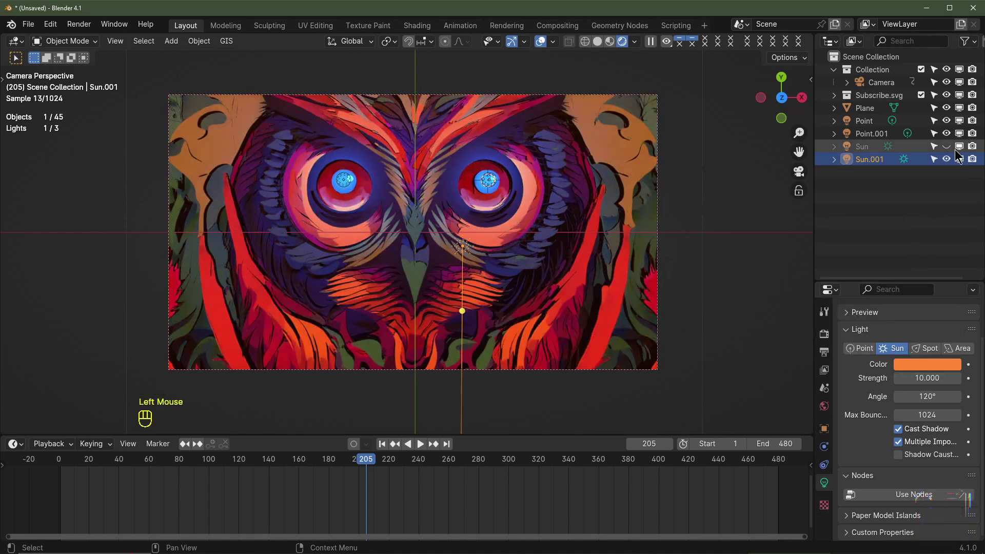
# Show the original Sun and compare it with the point lights and orange sun hidden, ending with all four lights visible
pyautogui.click(946, 146)
pyautogui.moveTo(946, 120); pyautogui.dragTo(946, 134)
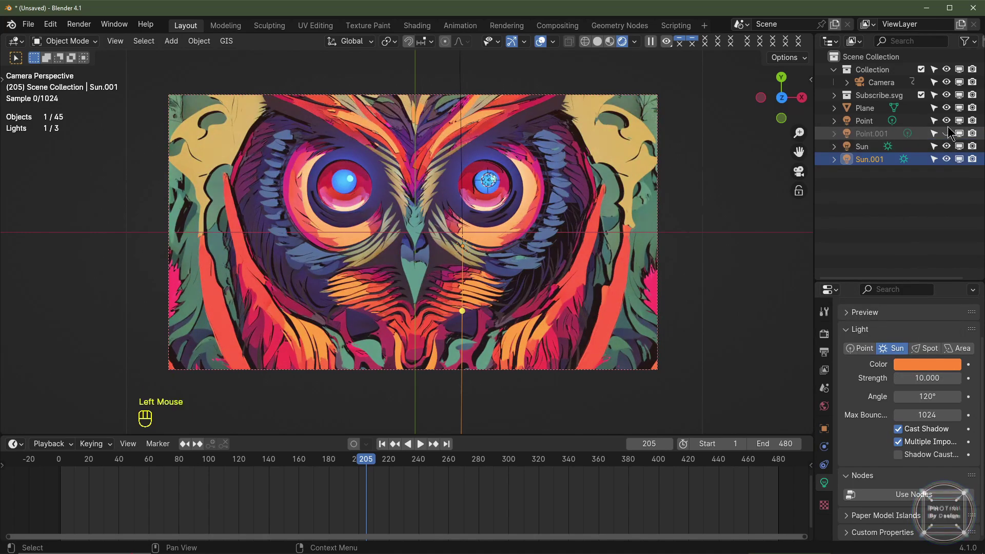
pyautogui.click(946, 159)
pyautogui.click(913, 146)
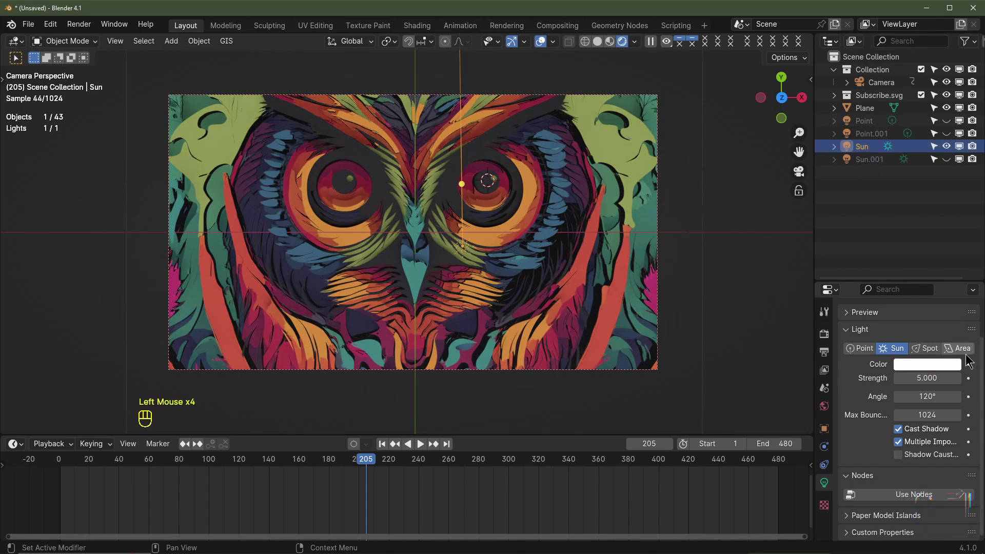
pyautogui.click(947, 134)
pyautogui.click(947, 121)
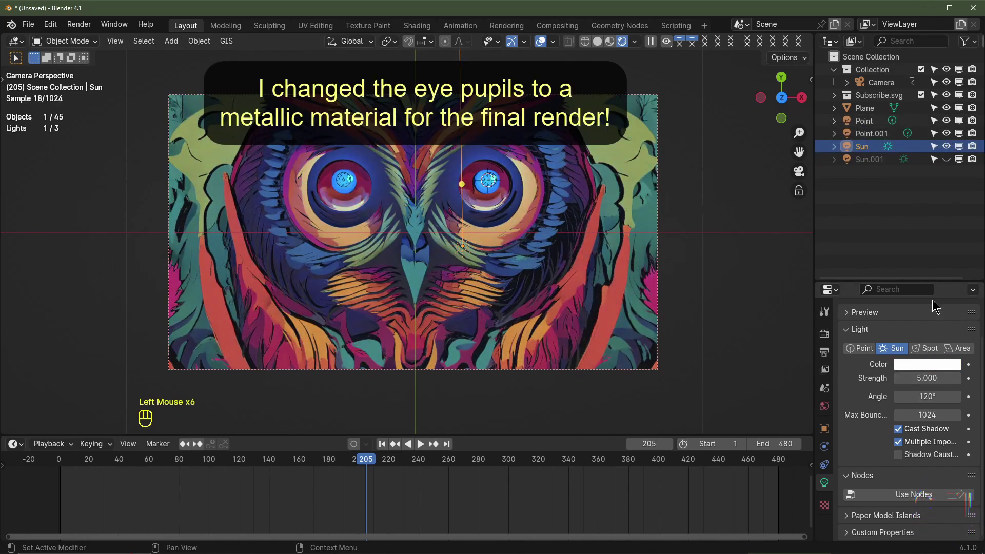
pyautogui.click(946, 159)
# Set the Cycles final render sampling to a noise threshold of 0.025 and a maximum of 256 samples
pyautogui.moveTo(841, 281); pyautogui.dragTo(836, 149)
pyautogui.click(825, 200)
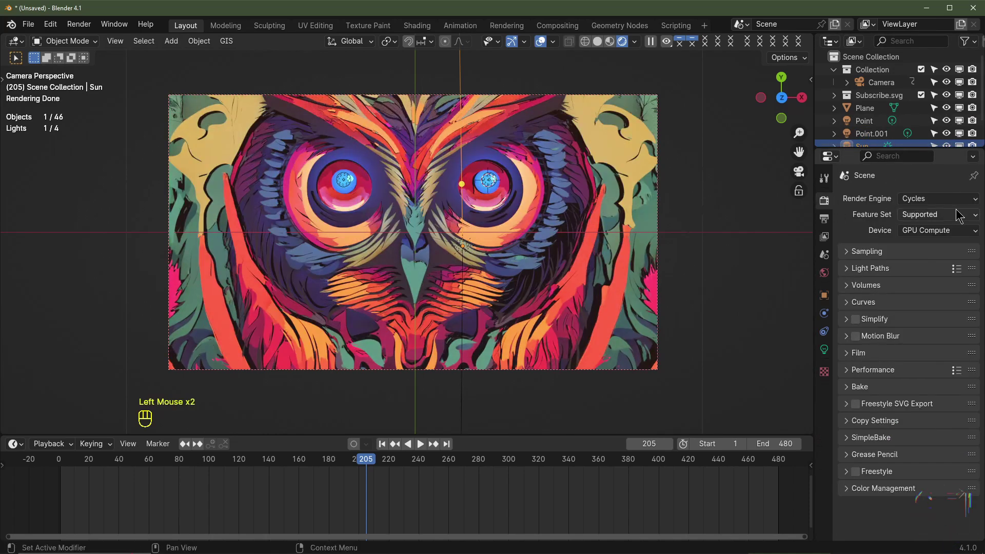
pyautogui.scroll(-3, 882, 241)
pyautogui.click(875, 252)
pyautogui.scroll(-3, 877, 254)
pyautogui.click(941, 242)
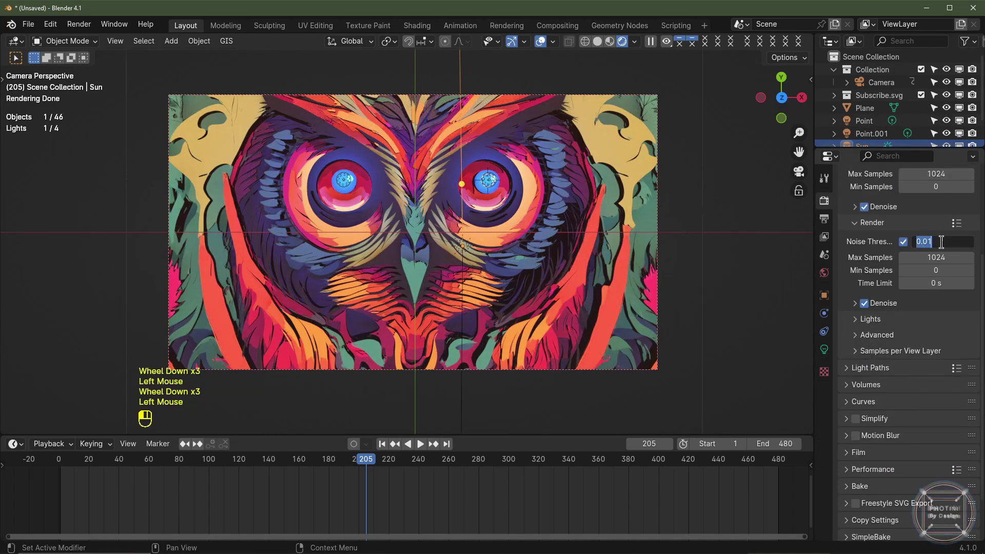
pyautogui.write('.0')
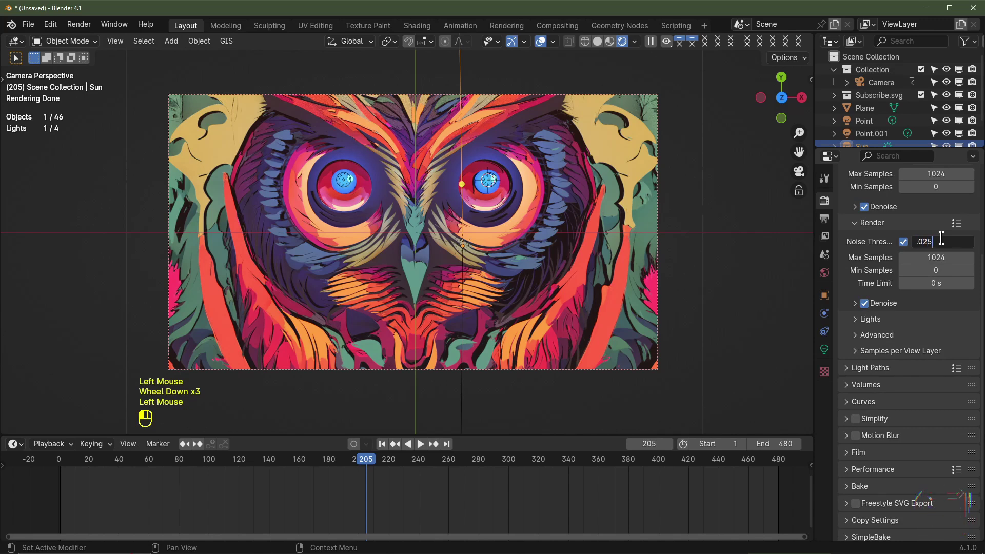
pyautogui.press('Tab')
pyautogui.write('256')
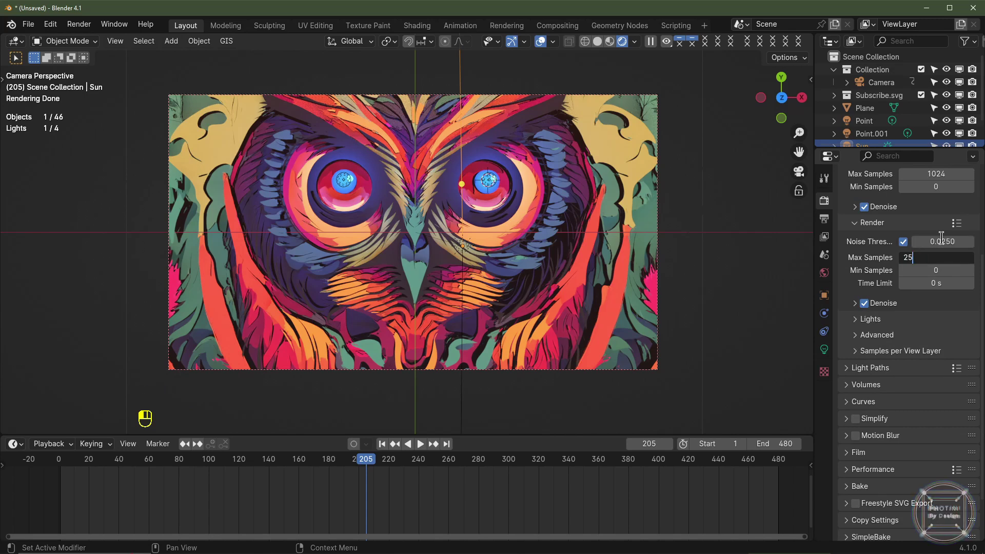
pyautogui.press('Return')
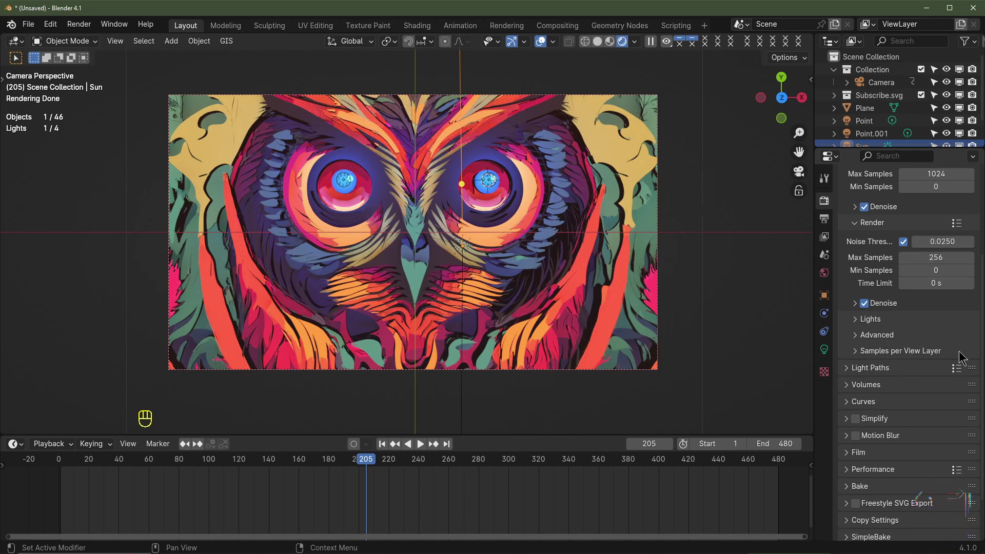
# Disable both reflective and refractive caustics in the Cycles light path settings
pyautogui.scroll(-2, 887, 320)
pyautogui.click(882, 314)
pyautogui.scroll(-3, 895, 308)
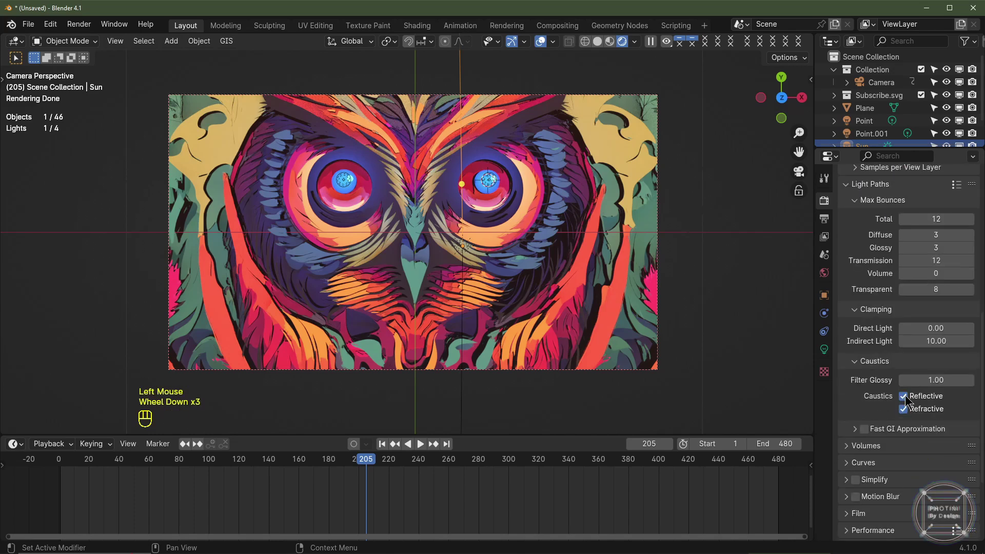
pyautogui.click(903, 409)
pyautogui.click(903, 409)
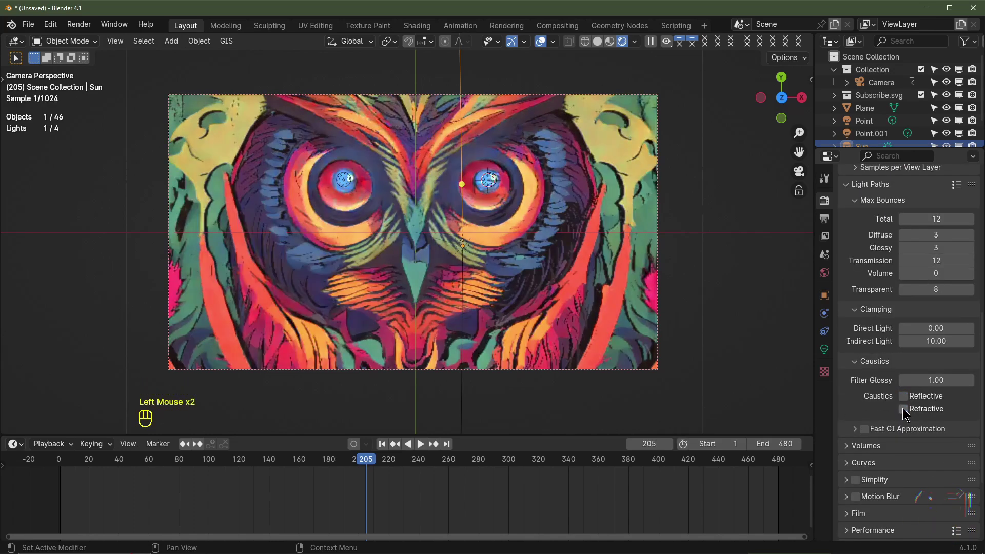
# Set the light path maximum bounces to Diffuse 2, Glossy 2, Transmission 8 and Transparent 0
pyautogui.click(906, 235)
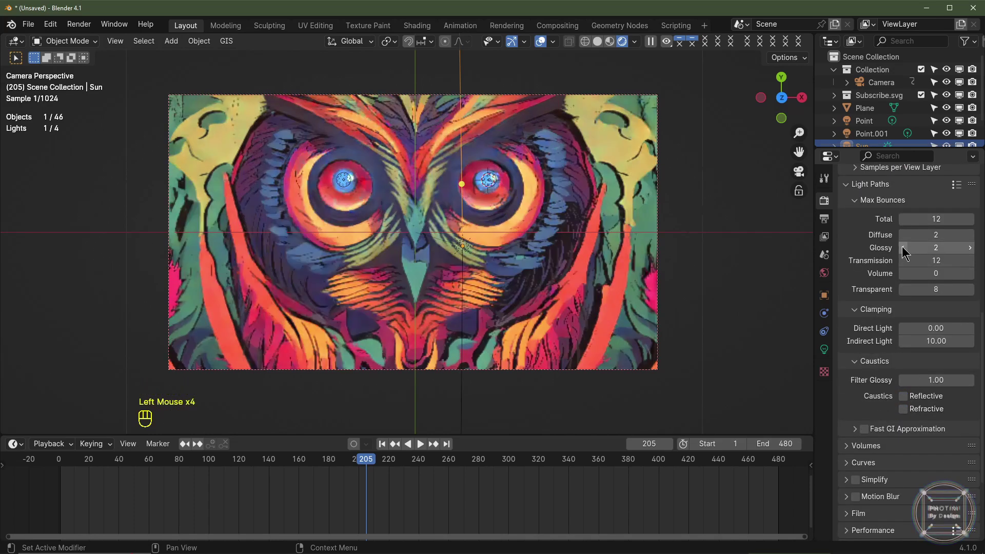
pyautogui.click(906, 247)
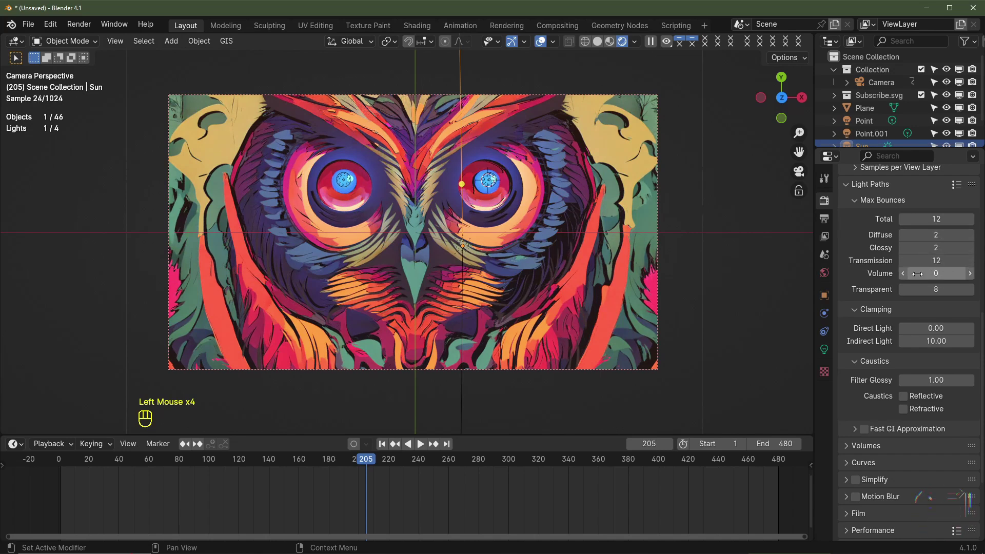
pyautogui.click(901, 261)
pyautogui.click(902, 261)
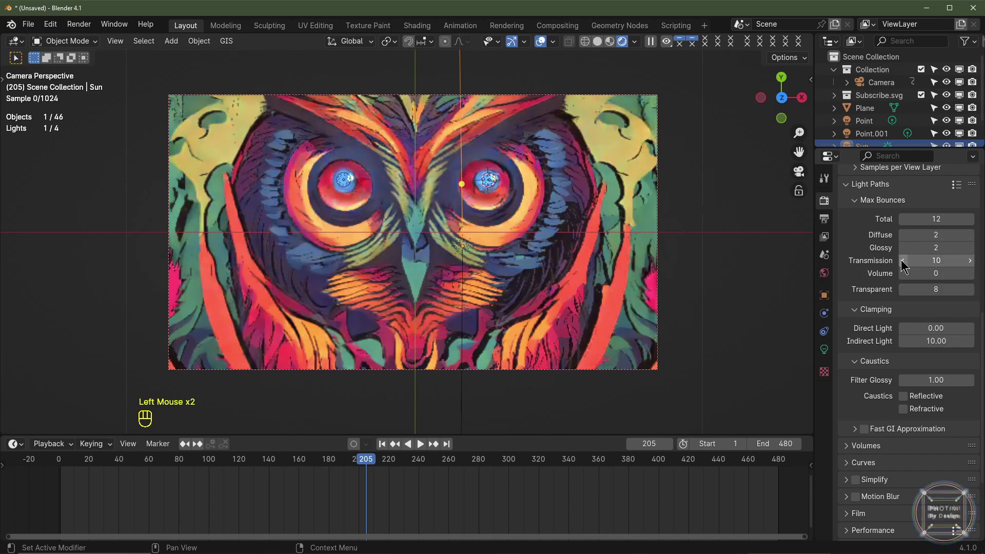
pyautogui.click(902, 261)
pyautogui.click(902, 261)
pyautogui.moveTo(918, 290); pyautogui.dragTo(872, 290)
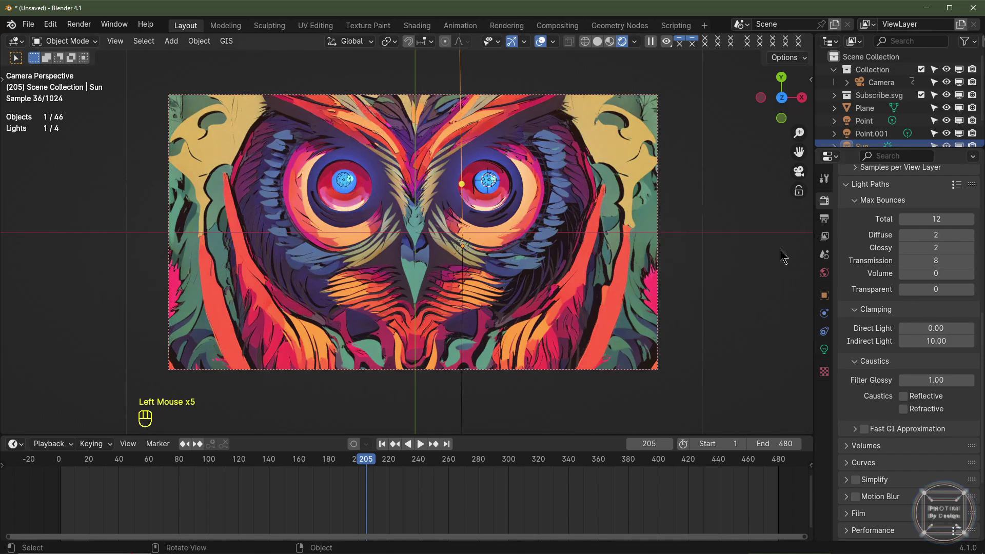
# Return the animation to frame 1 and enlarge the Outliner so that every light is listed
pyautogui.scroll(-3, 934, 381)
pyautogui.click(60, 492)
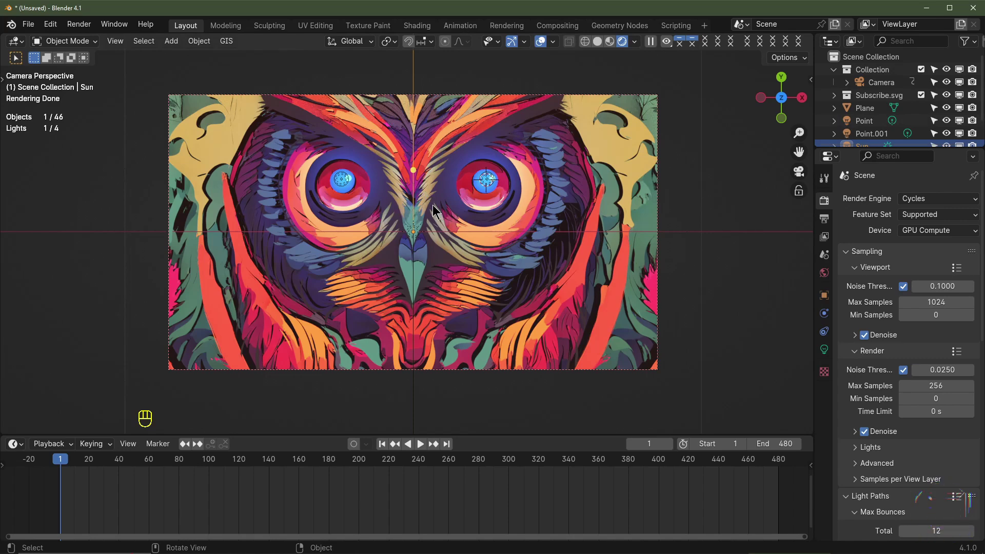
pyautogui.moveTo(841, 150); pyautogui.dragTo(841, 210)
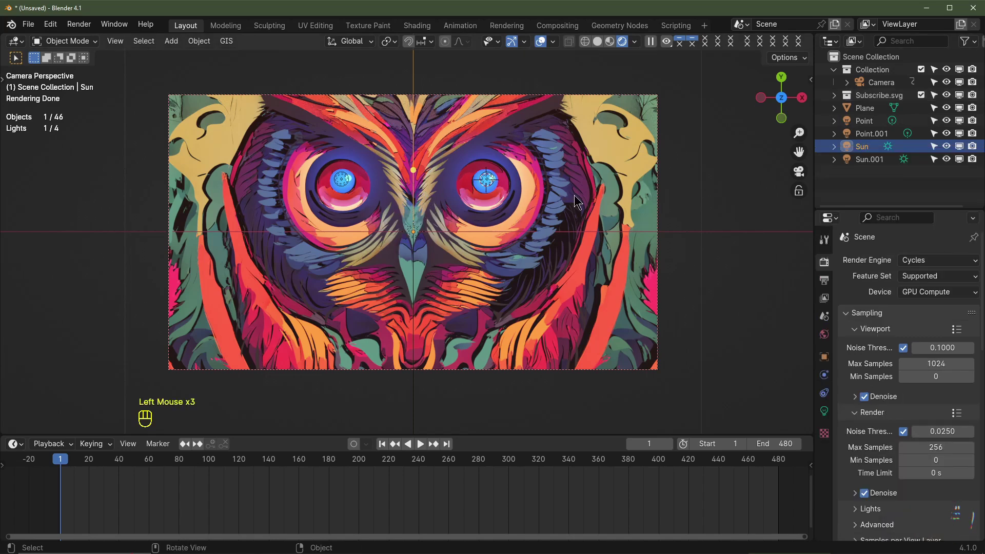
pyautogui.click(833, 95)
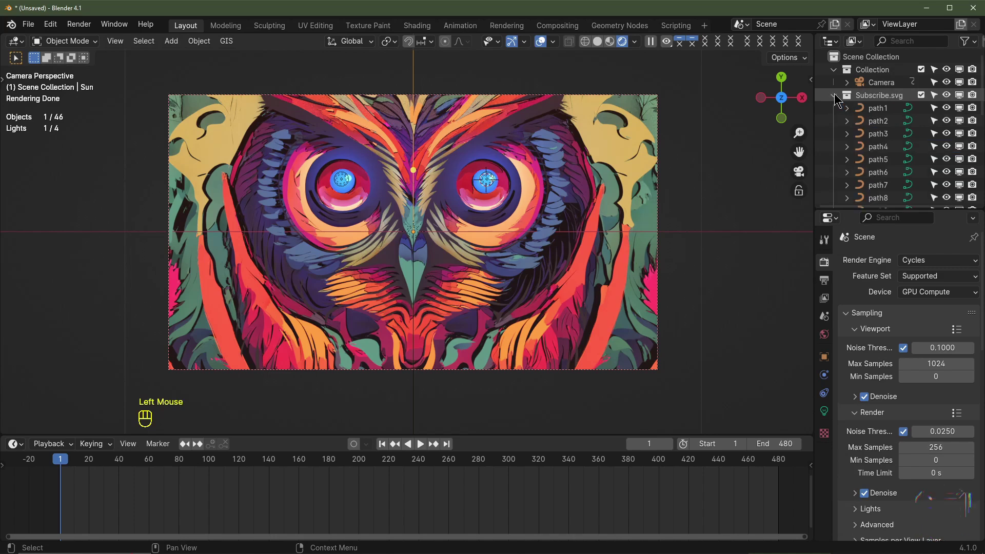
pyautogui.click(833, 95)
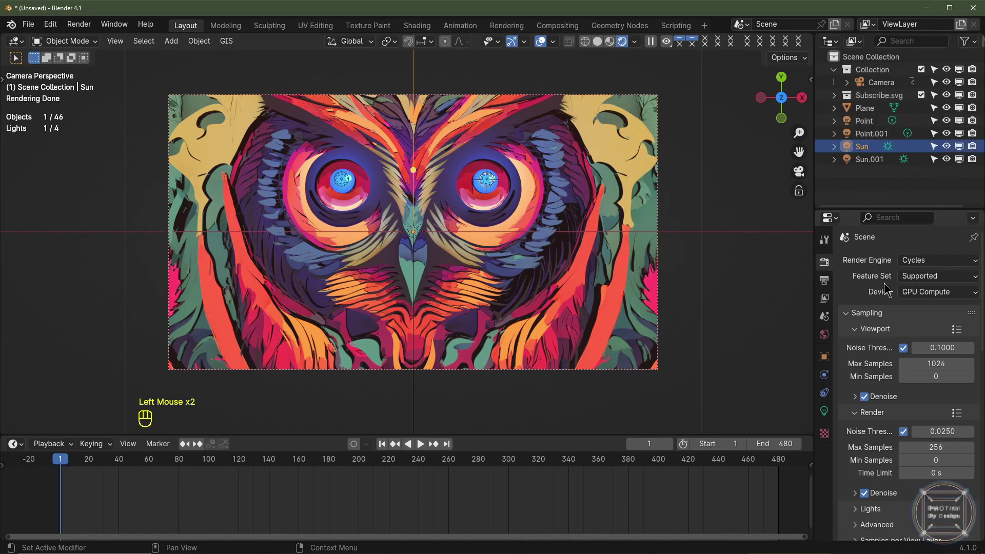
# Enable Persistent Data for the final render in the Cycles performance settings
pyautogui.scroll(-6, 882, 318)
pyautogui.scroll(-4, 881, 330)
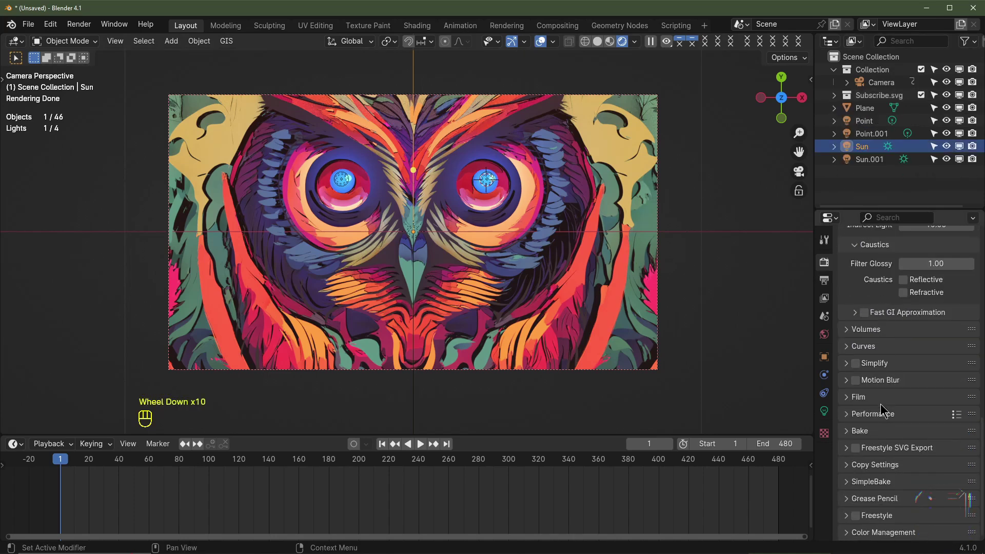
pyautogui.scroll(-3, 932, 361)
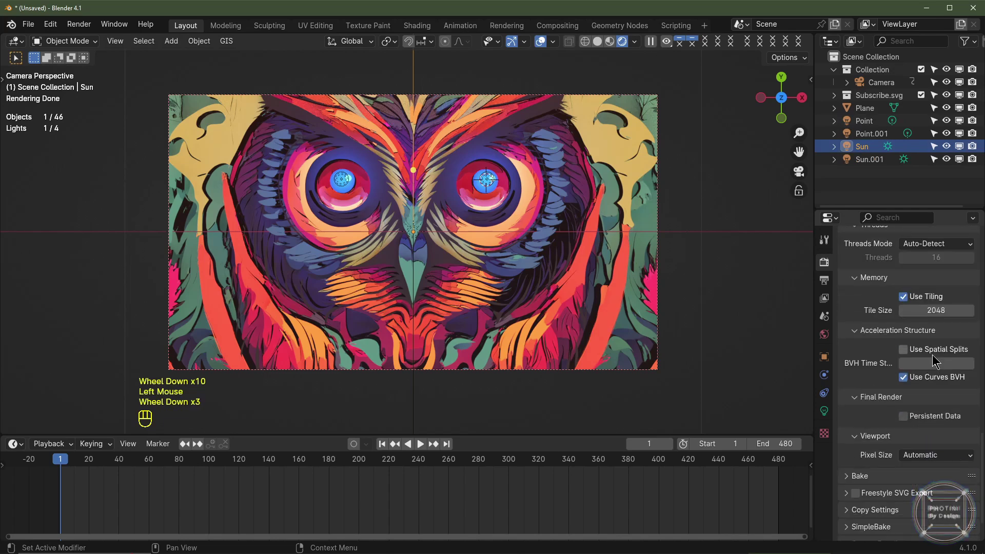
pyautogui.click(904, 416)
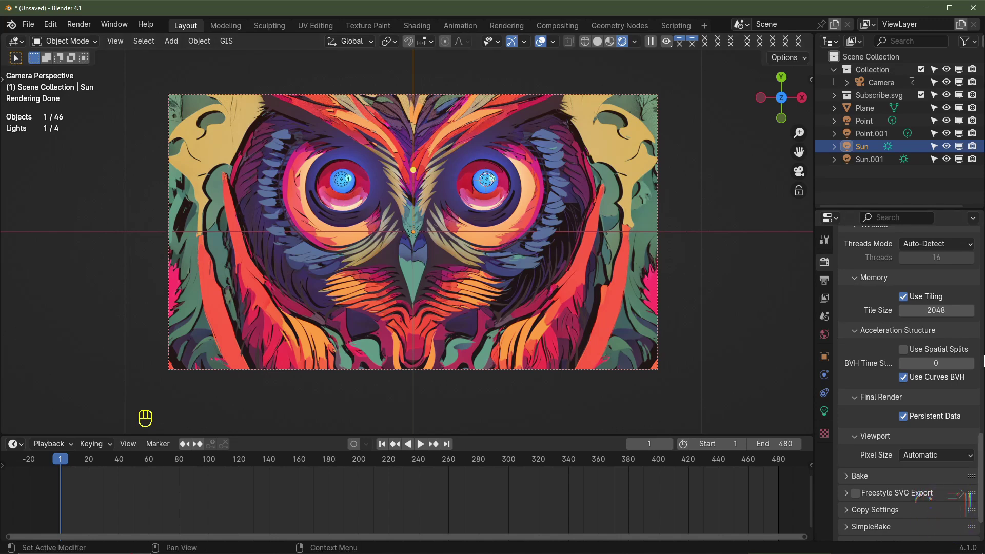
# Set the PNG render output to RGB colour and its save folder to U:\Blender Cache\Tutorial\
pyautogui.click(825, 282)
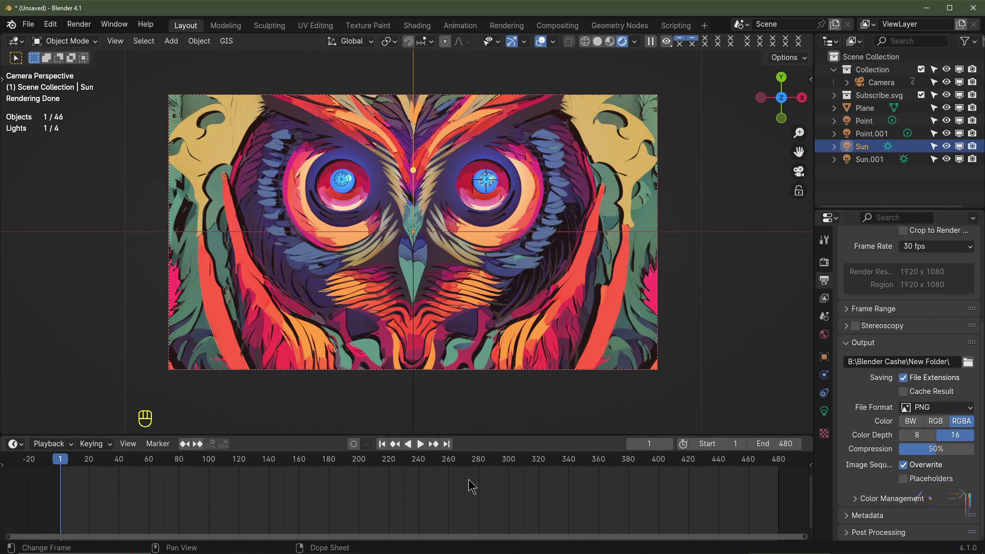
pyautogui.click(936, 421)
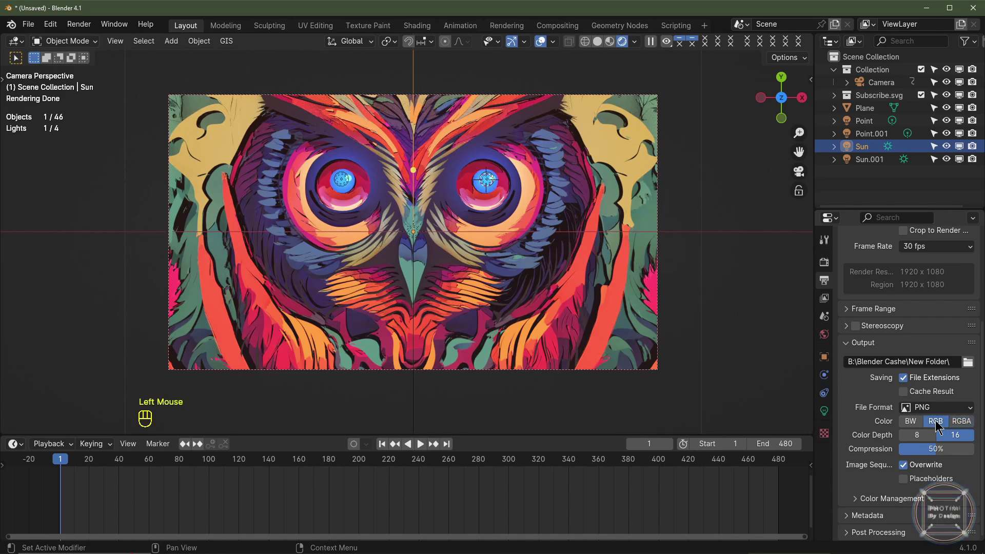
pyautogui.click(968, 362)
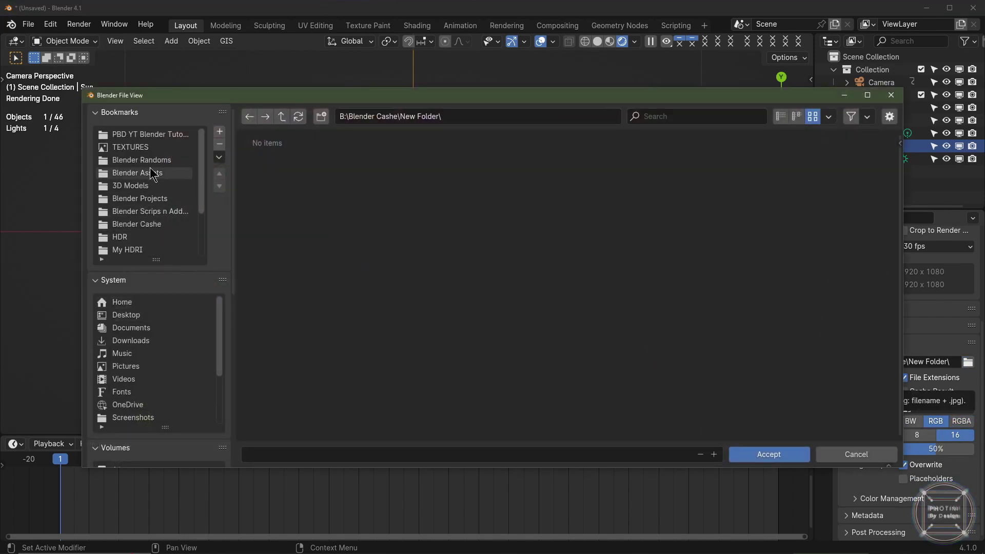
pyautogui.write('U:\\Blender Cache\\Tutorial\\')
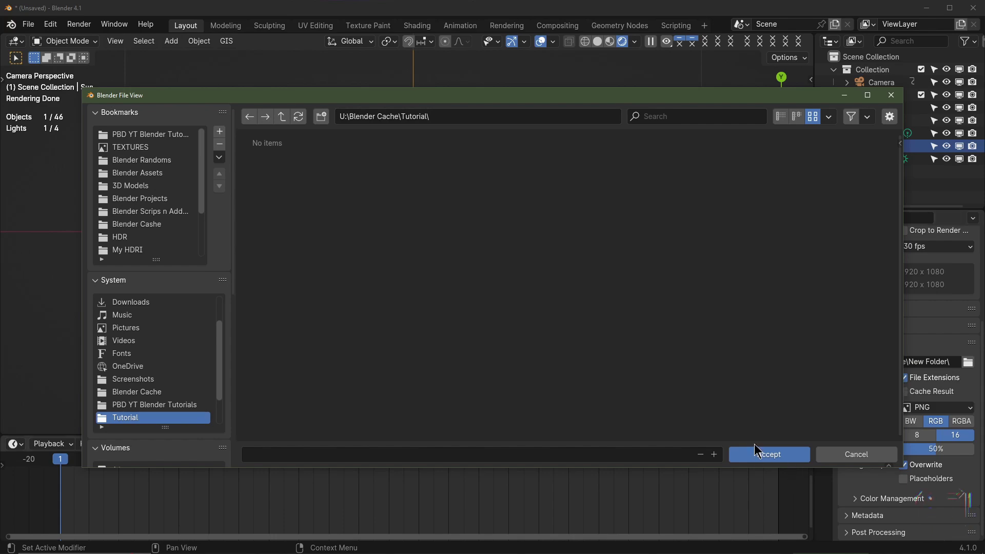
pyautogui.click(767, 453)
# Switch the viewport from rendered to solid shading
pyautogui.press('z')
pyautogui.click(506, 239)
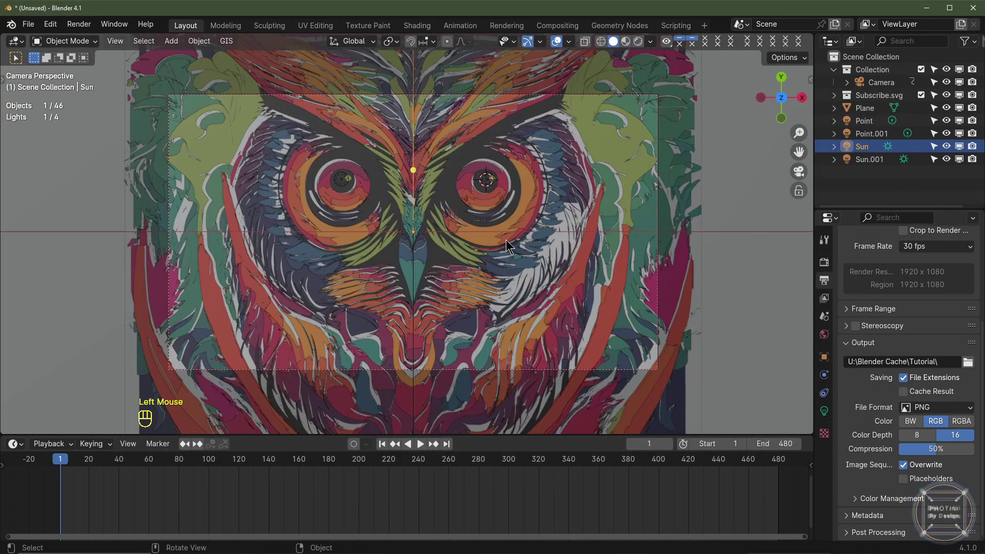